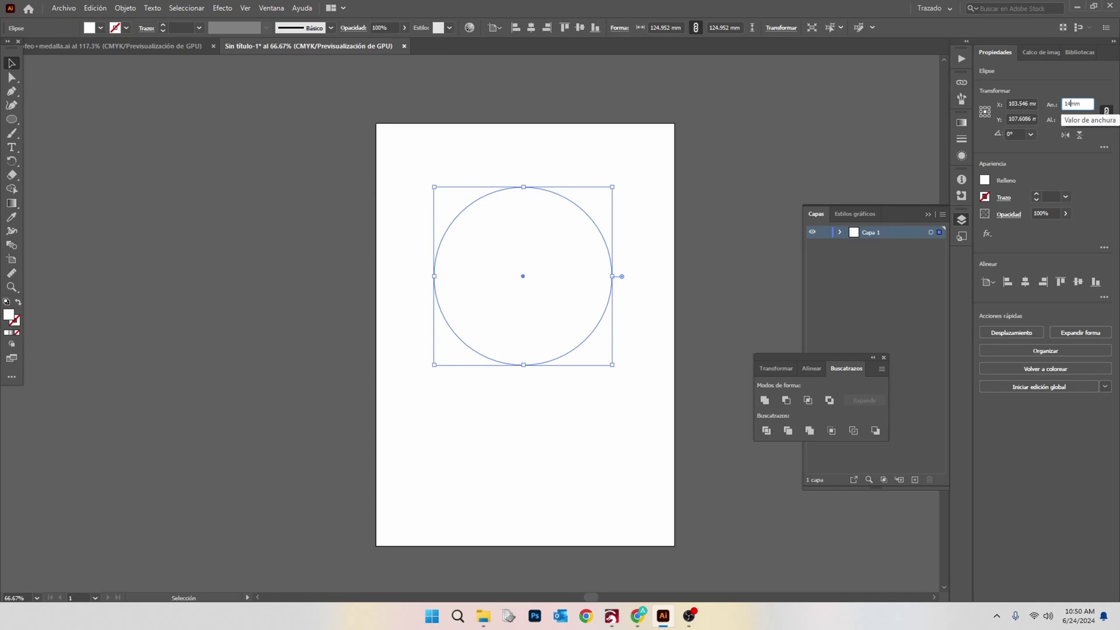
- Set the circle's width and height to 140 mm and fill it with black (#000000)
key(Return)
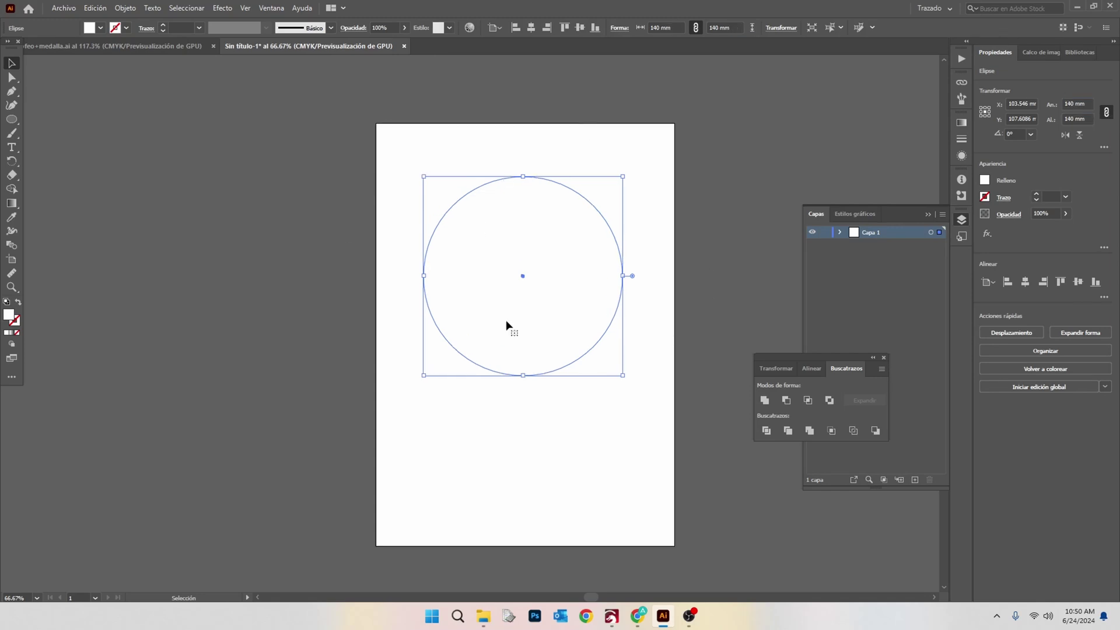
double_click(8, 316)
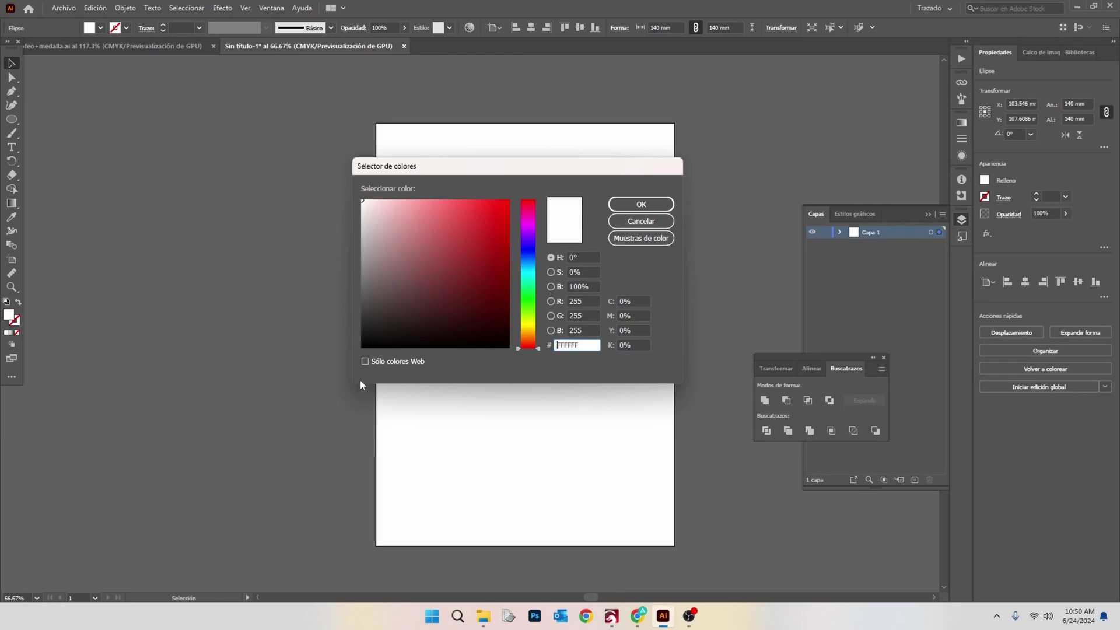
text(000000)
key(Return)
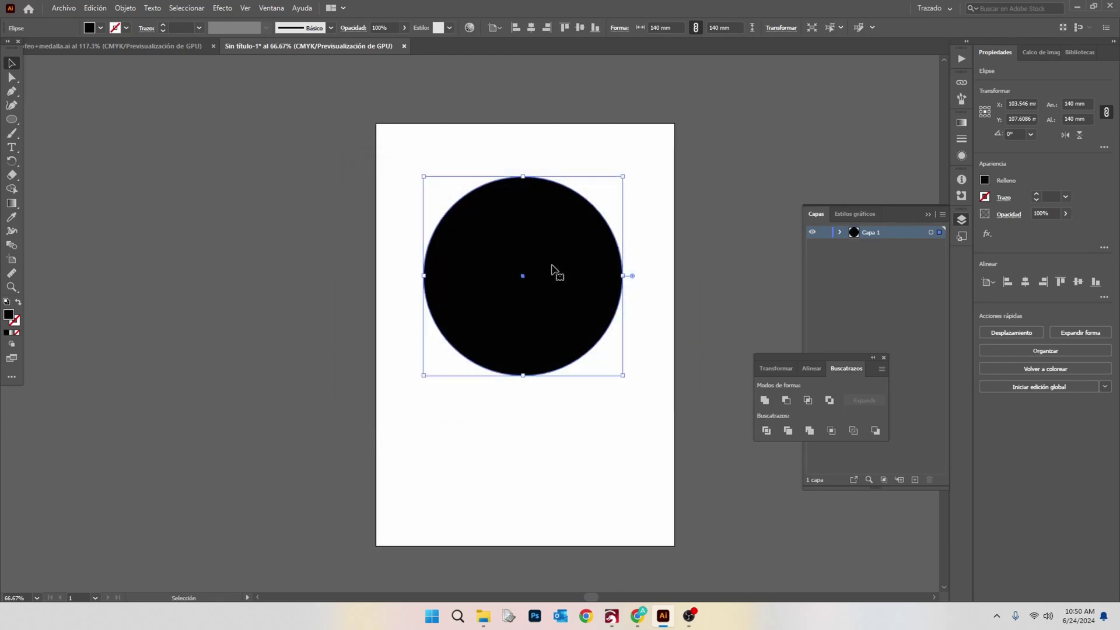
click(373, 336)
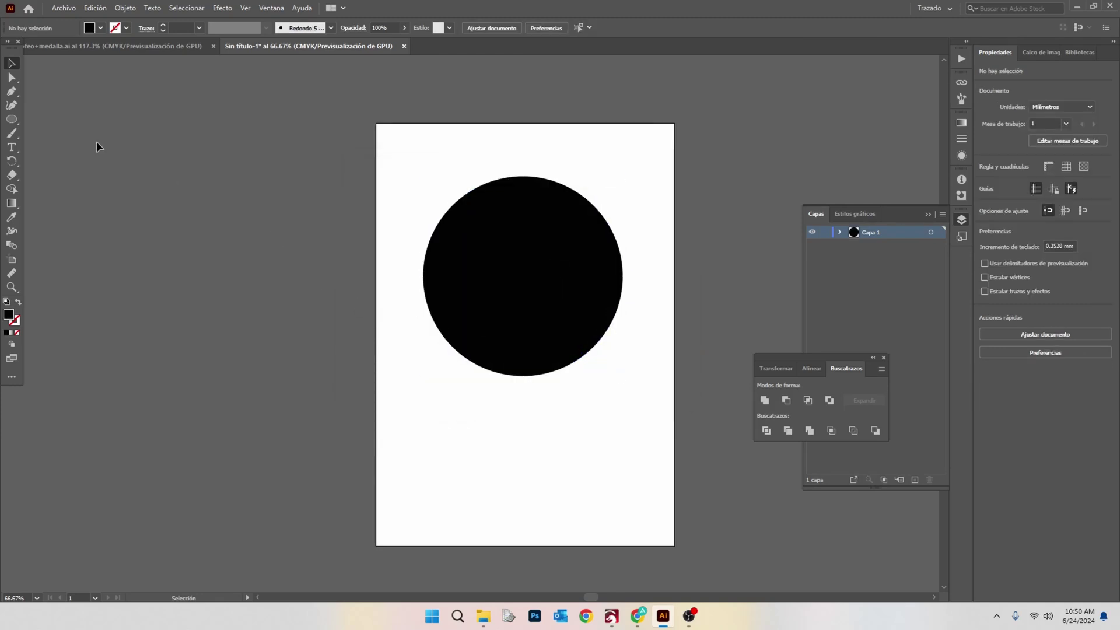
- Draw a rectangle about 93 mm wide and 37 mm high, centred below the circle
click(12, 120)
drag(12, 121, 65, 119)
drag(458, 406, 590, 460)
click(17, 67)
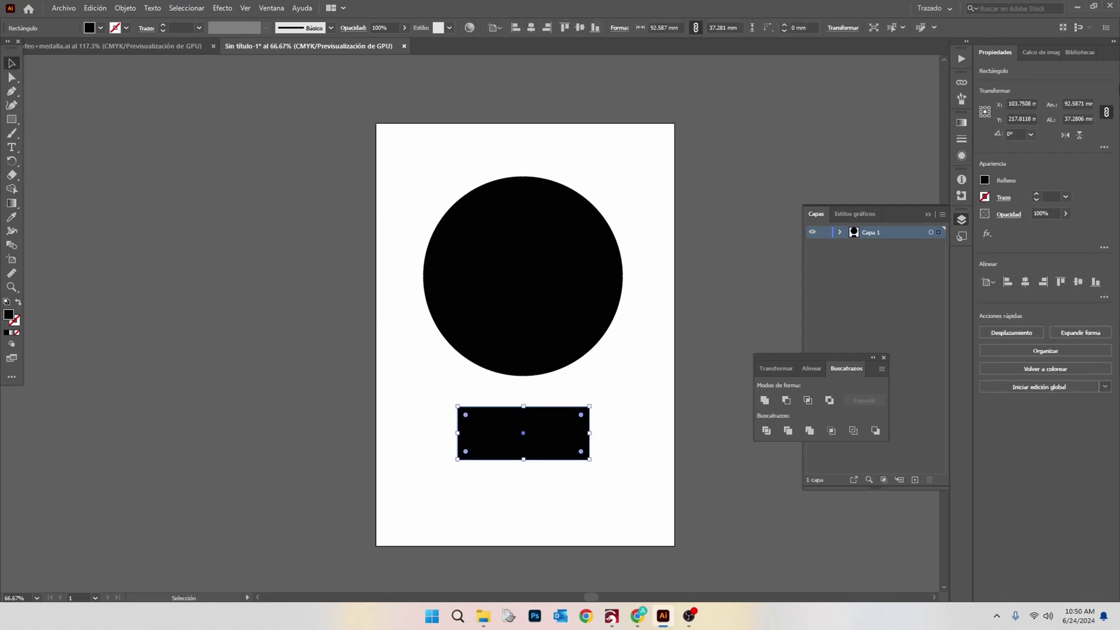
- Unlink the rectangle's proportions and set its width to 72 mm and its height to 30 mm
click(1107, 113)
double_click(1084, 103)
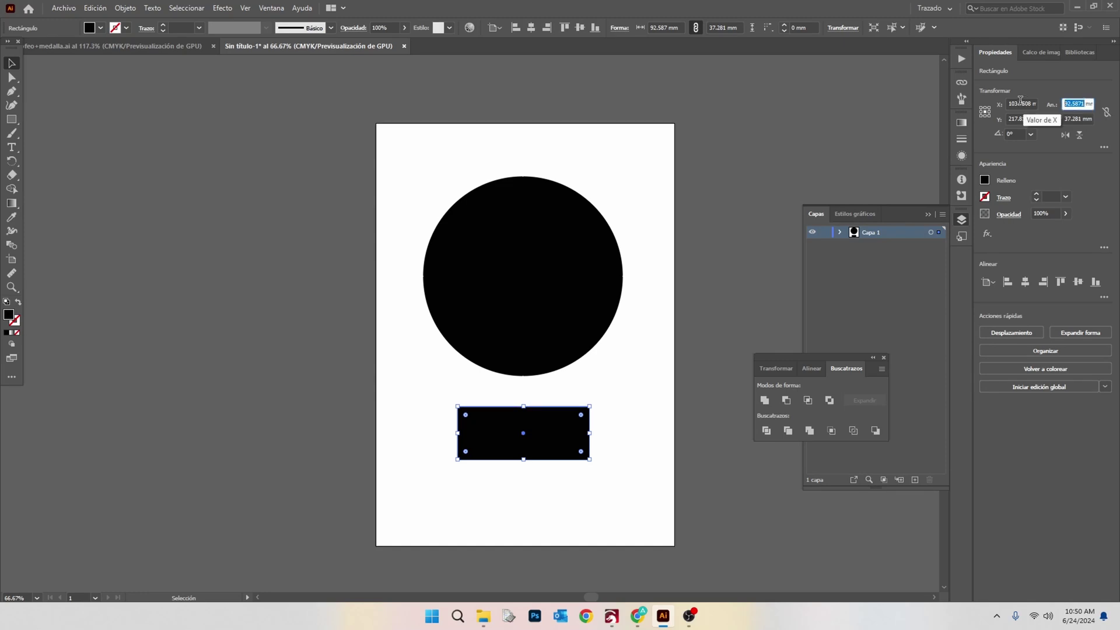
text(7)
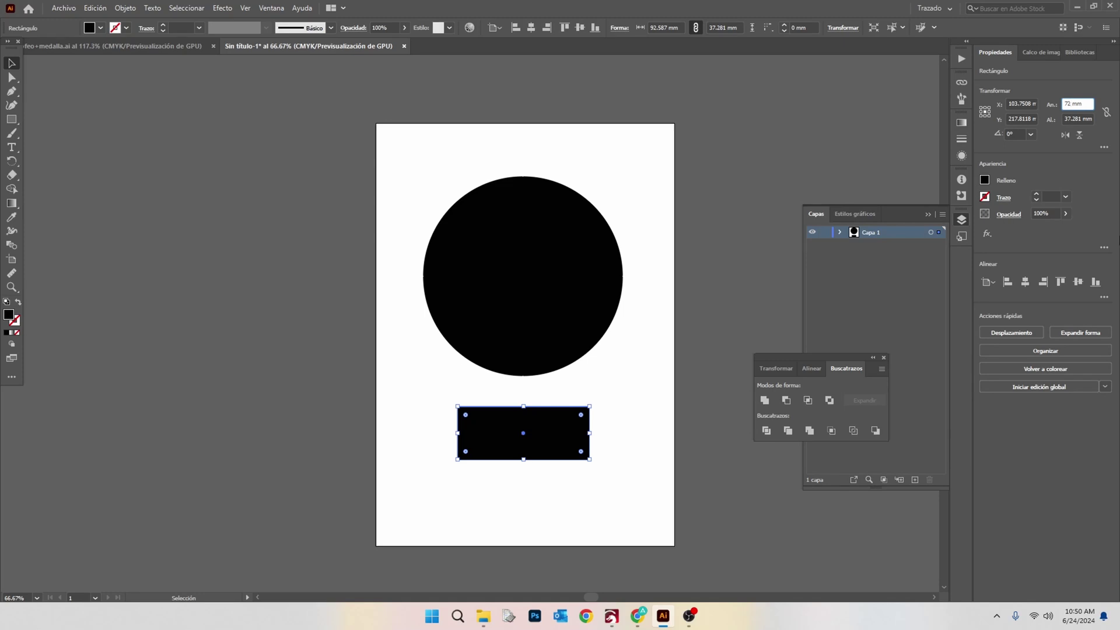
text(2)
key(Tab)
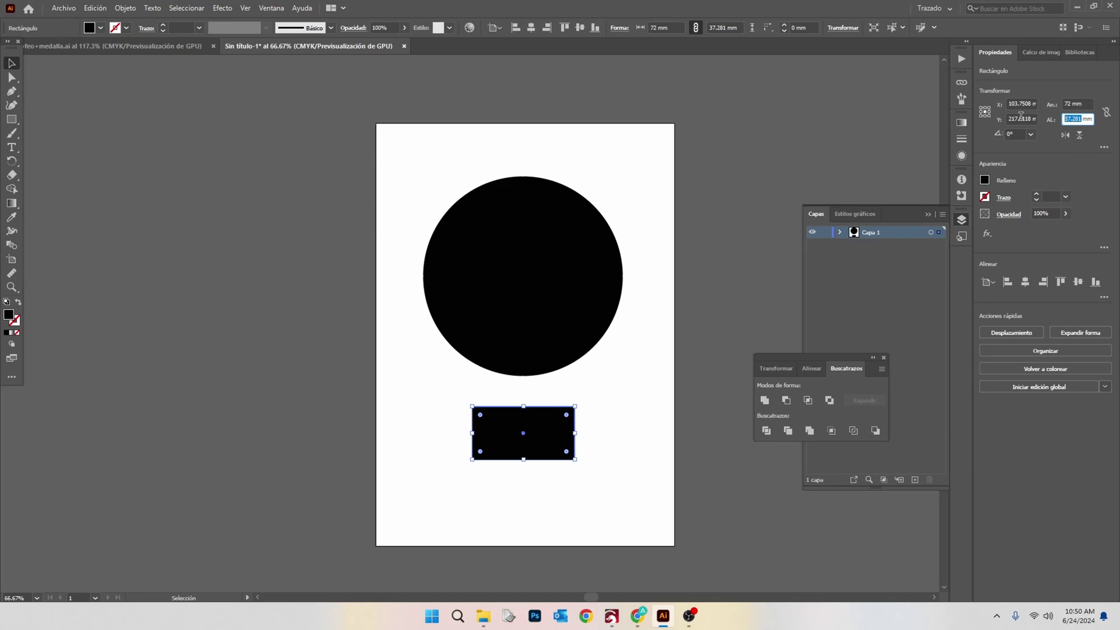
text(30)
key(Return)
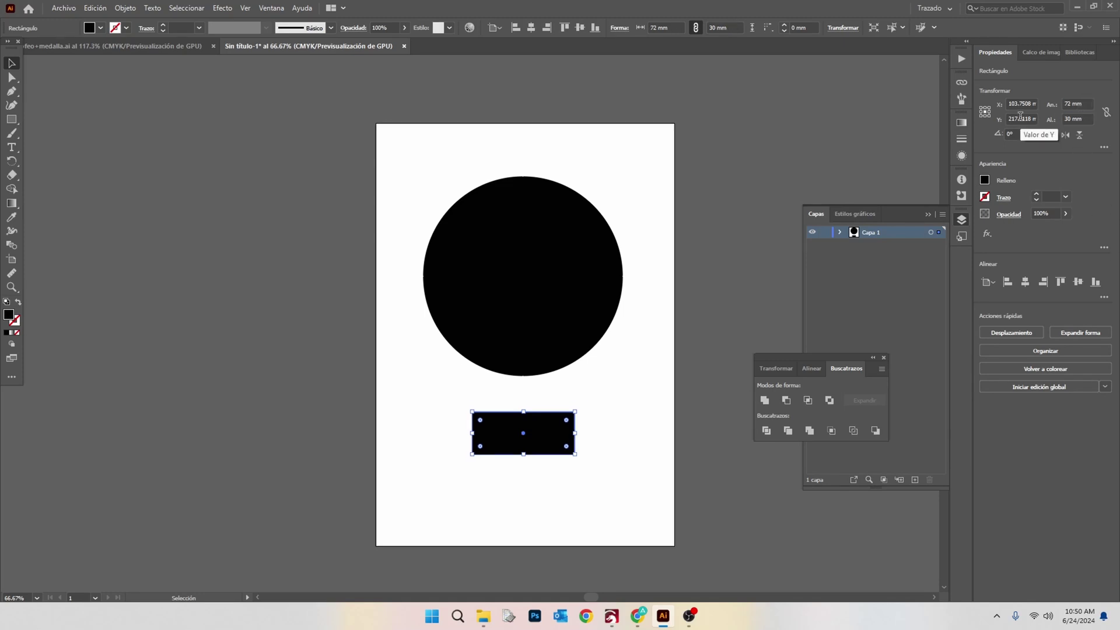
click(107, 102)
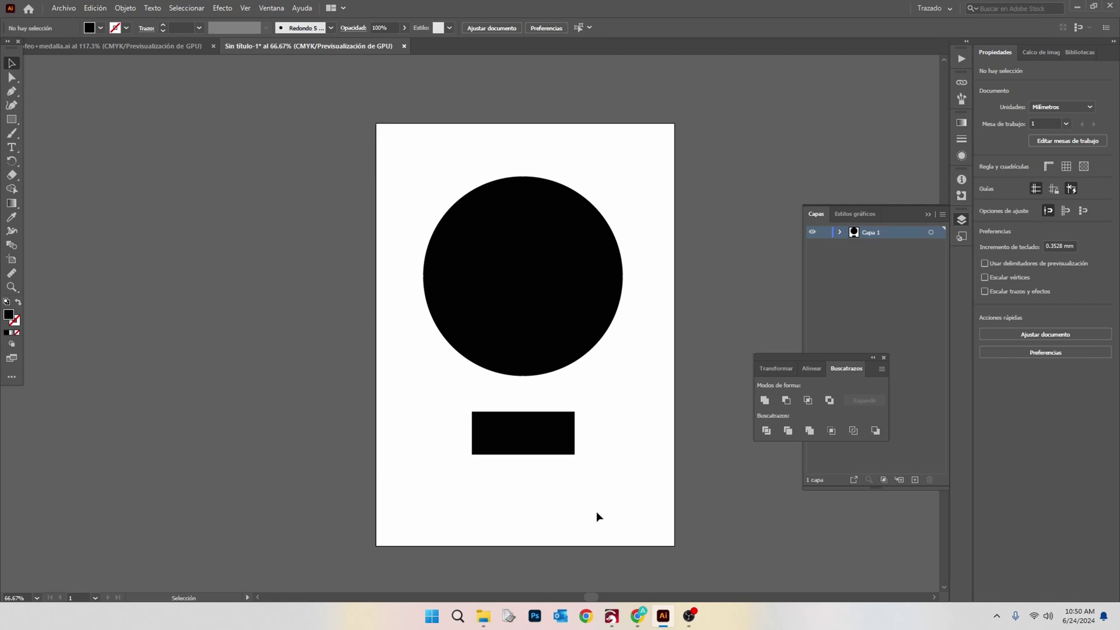
- Check the overall size of both shapes and move the rectangle up about 8 mm towards the circle
key(ctrl+a)
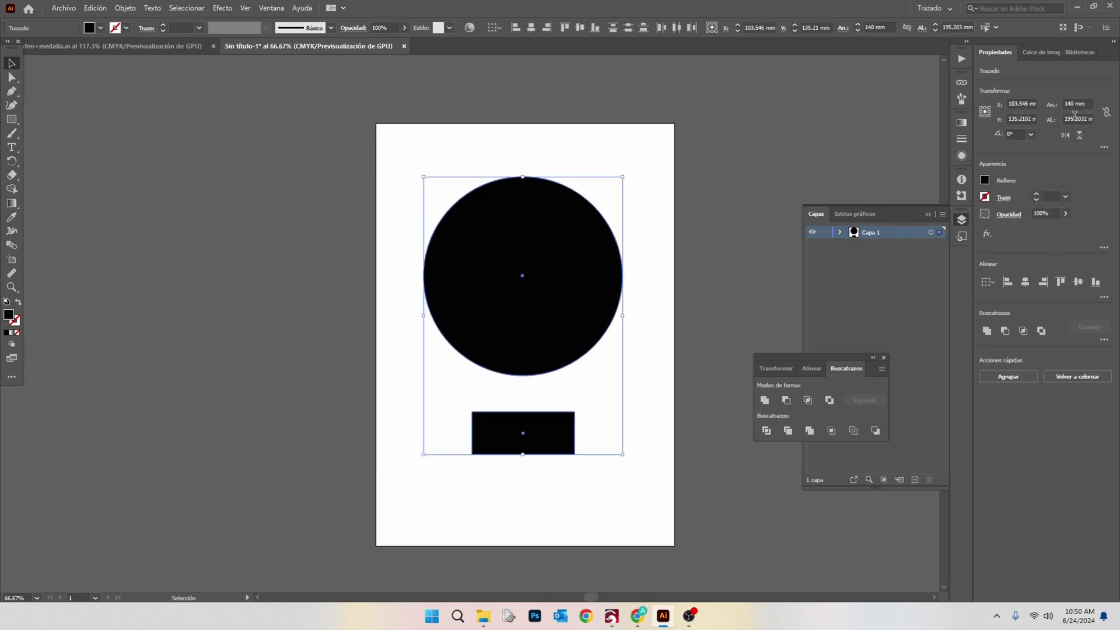
click(593, 407)
click(525, 437)
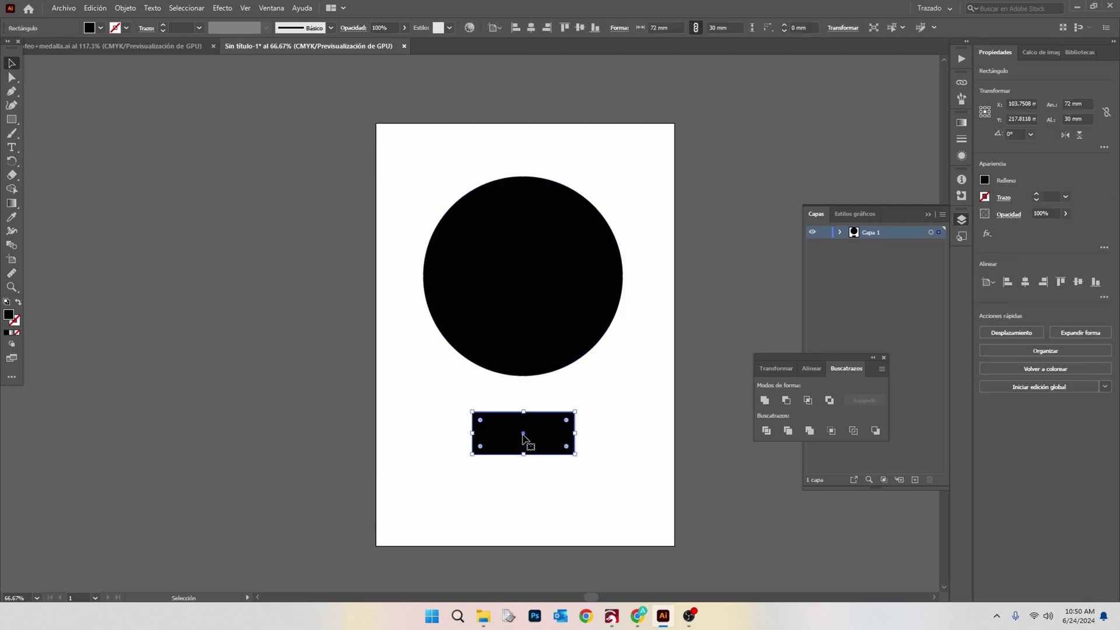
drag(526, 437, 523, 428)
click(649, 485)
- Set the combined height of the circle and rectangle to 190 mm without keeping proportions
key(ctrl+a)
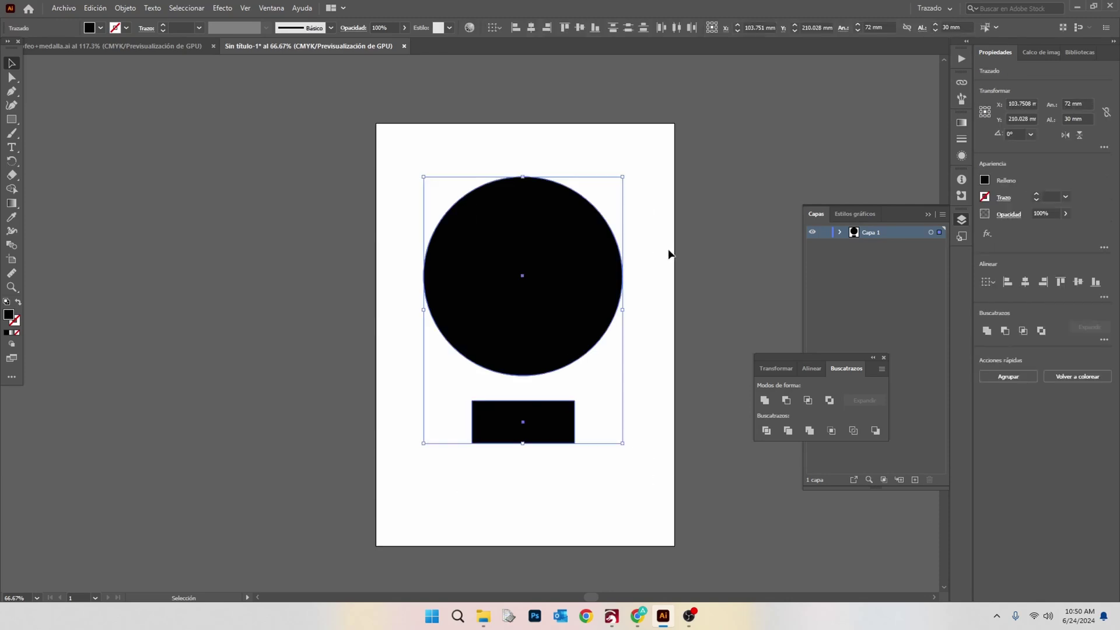
click(1082, 119)
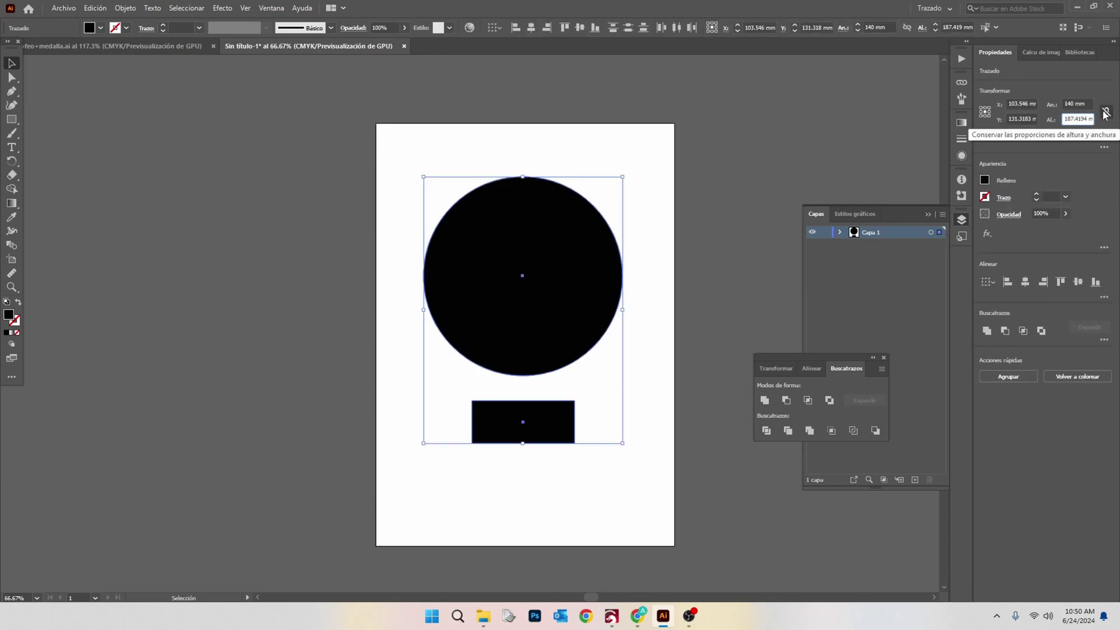
drag(1084, 120, 981, 128)
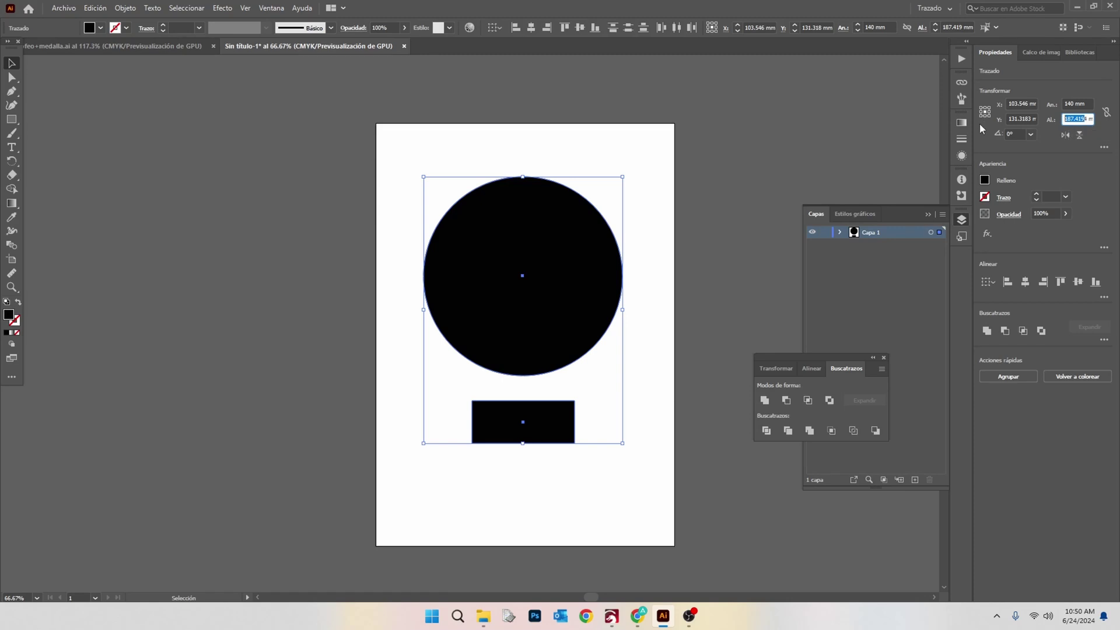
text(190)
key(Return)
click(648, 306)
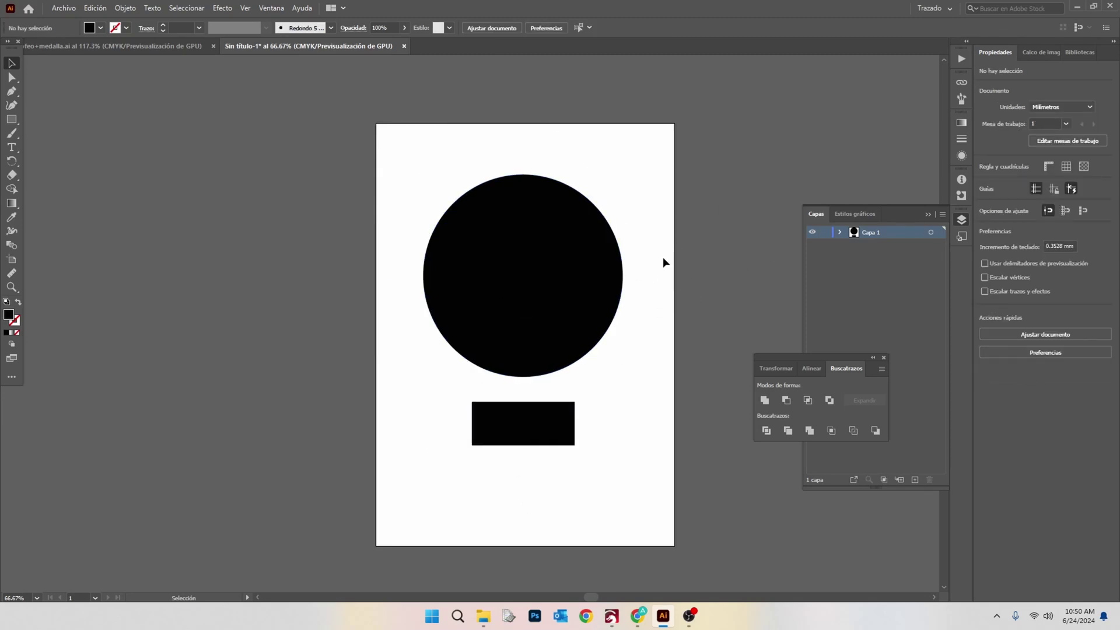
- Draw a closed trapezoid with the Pen tool, joining the circle's side points to the midpoints of the rectangle's sides
click(12, 92)
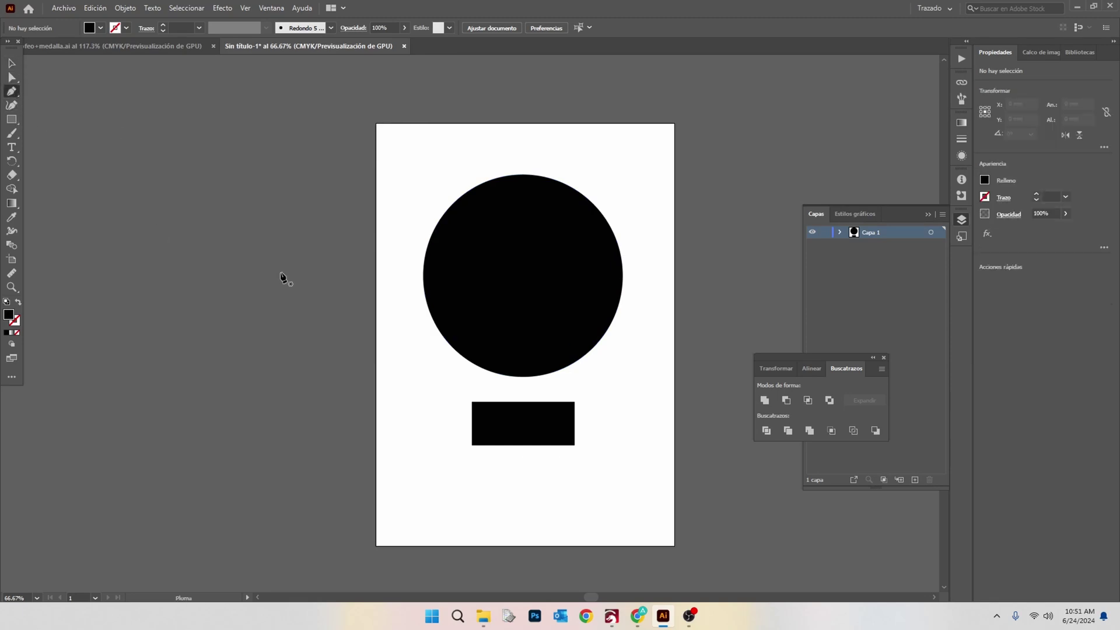
click(424, 276)
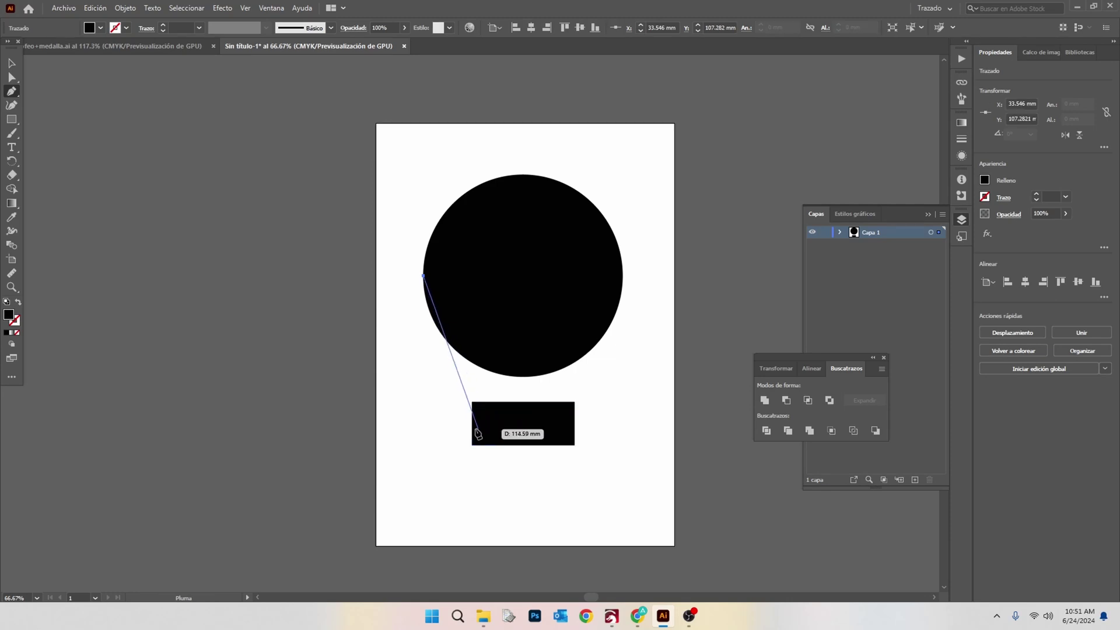
click(472, 424)
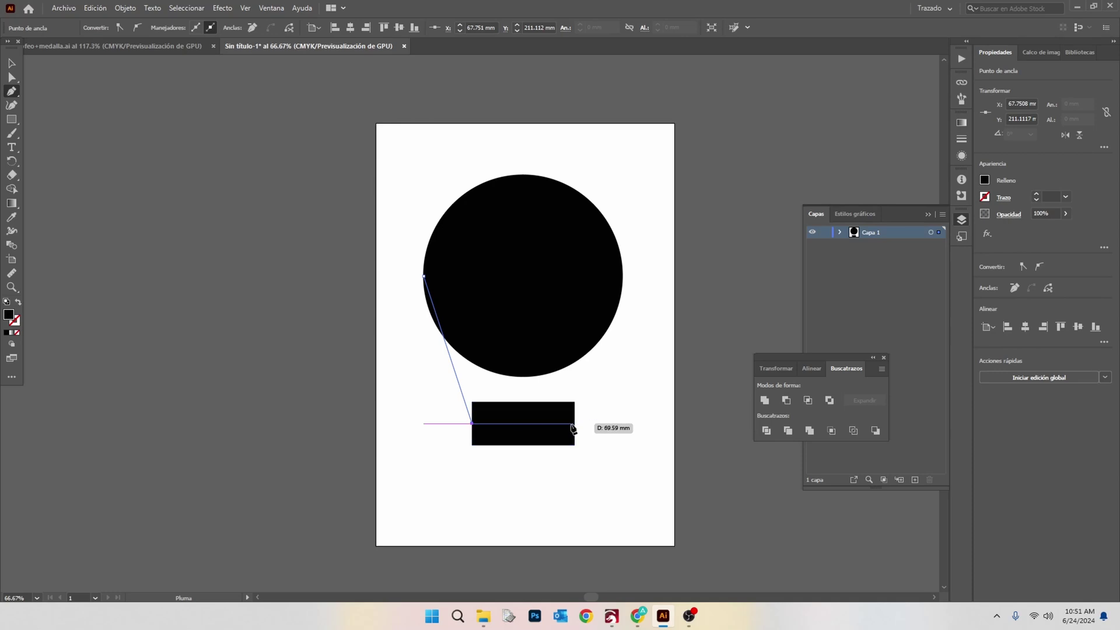
click(575, 423)
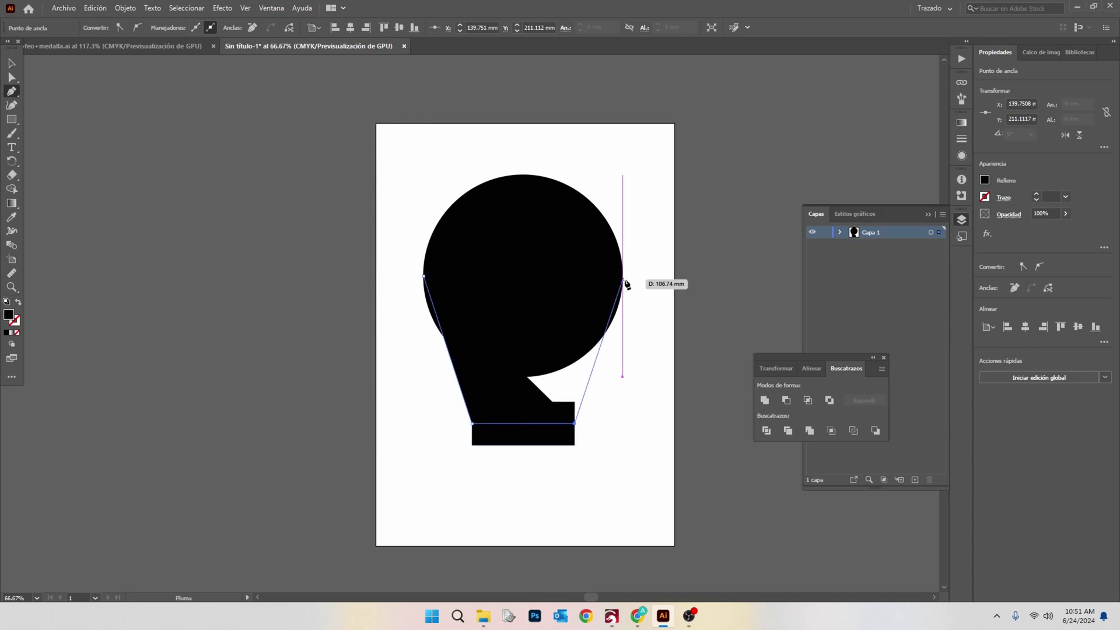
click(623, 276)
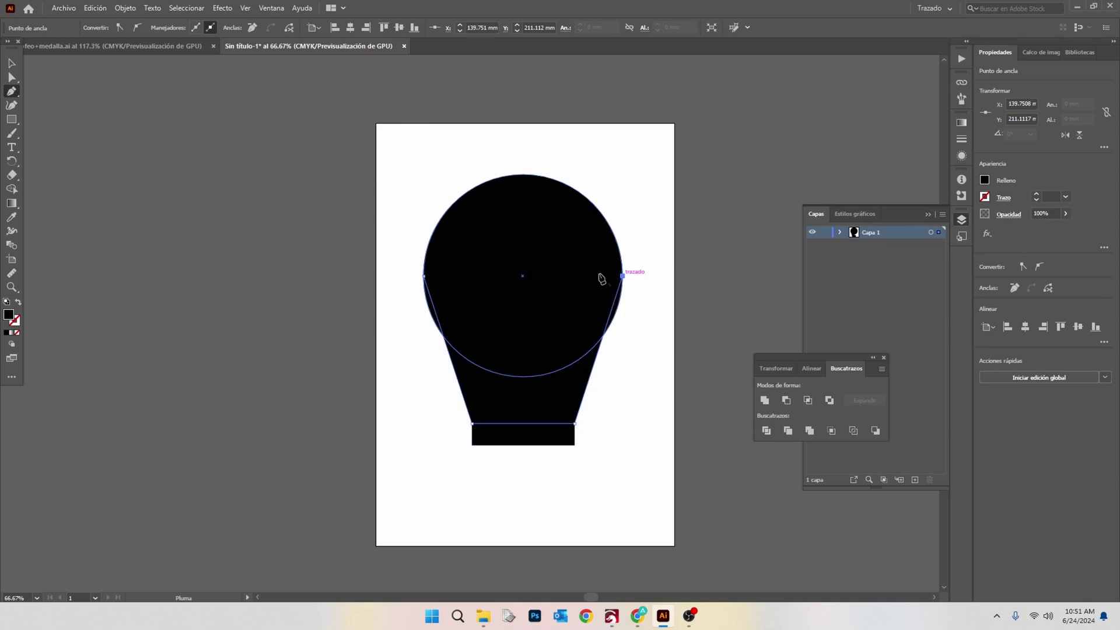
click(424, 277)
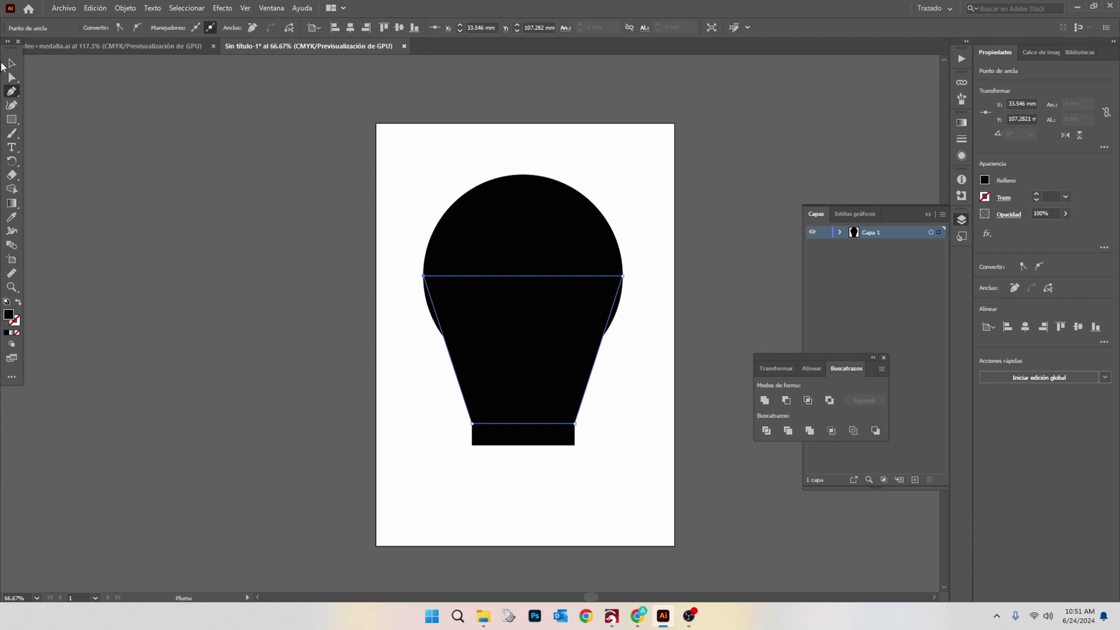
- Unite the circle, trapezoid and rectangle into a single silhouette
click(11, 63)
drag(715, 543, 457, 217)
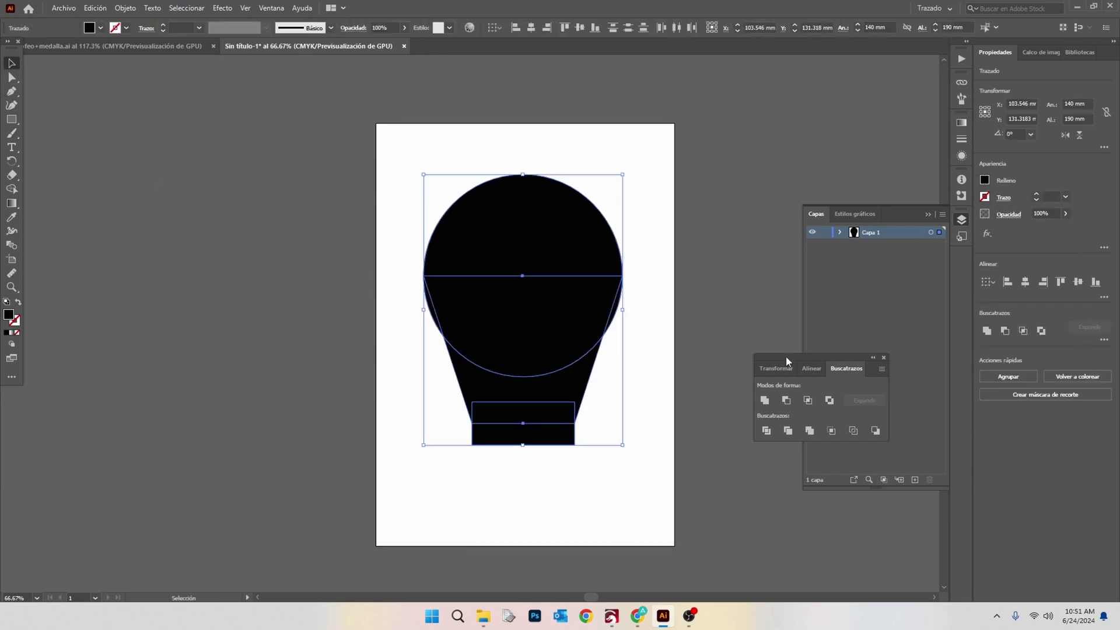
click(986, 331)
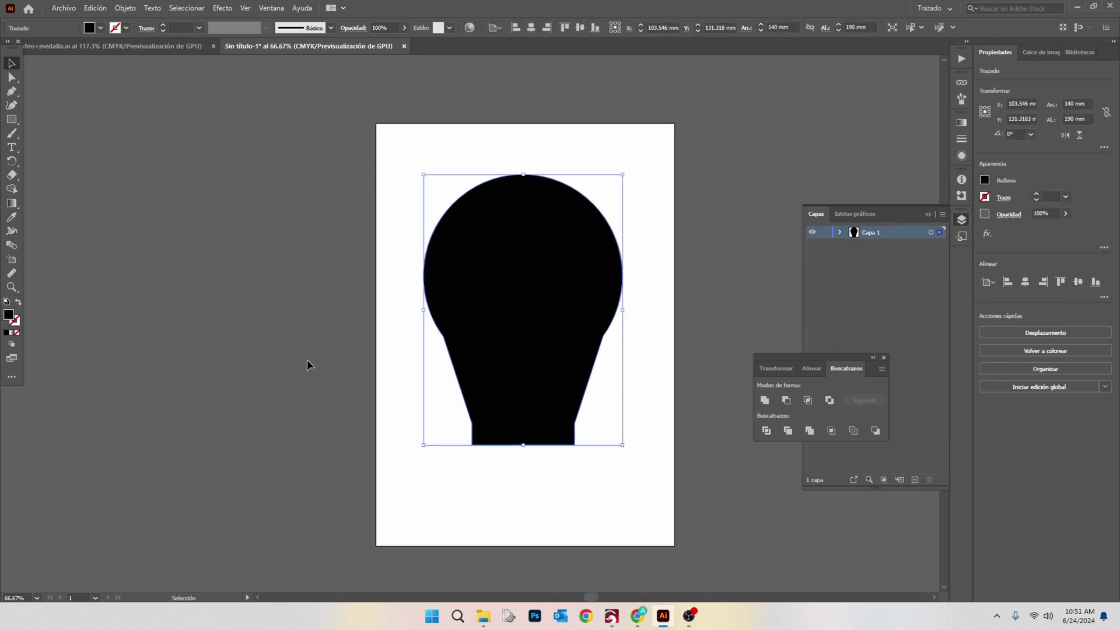
- Try to give the silhouette a black (#000000) stroke
click(17, 323)
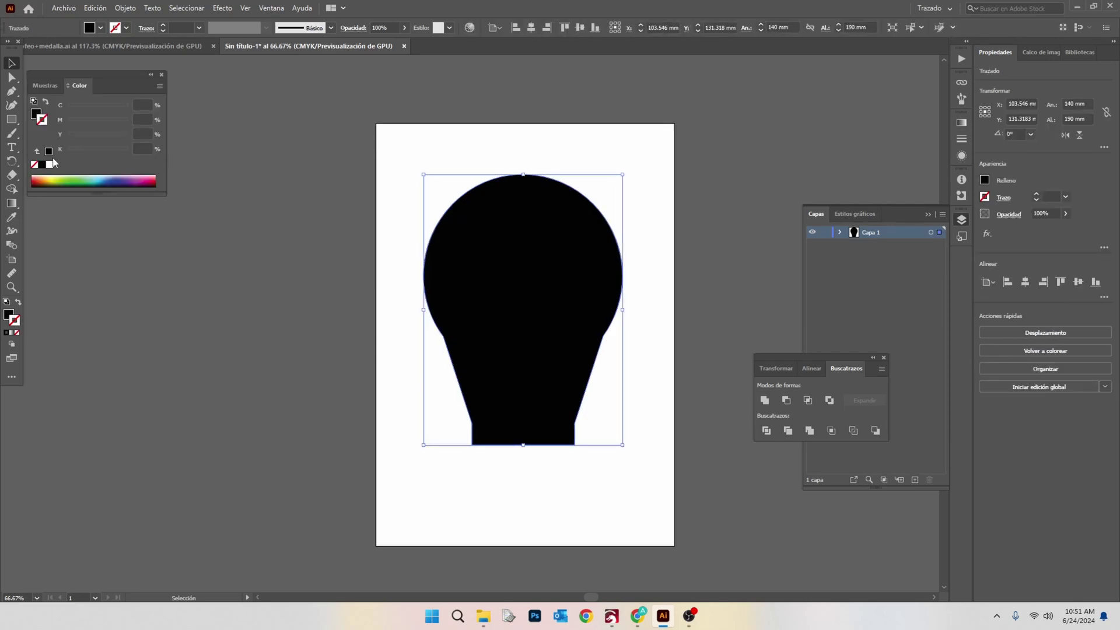
double_click(43, 125)
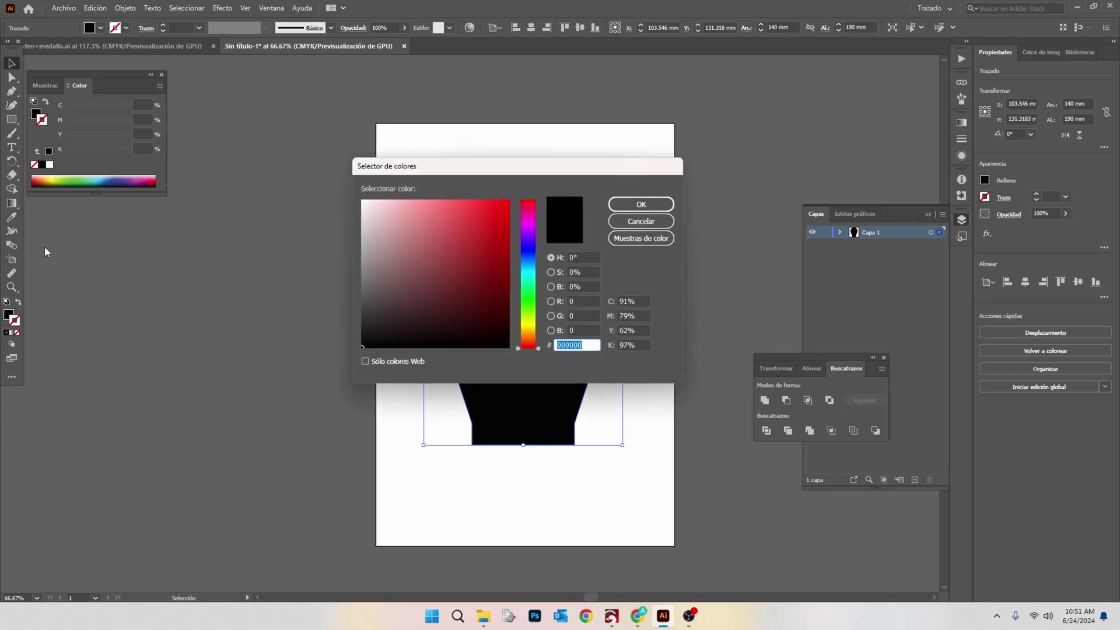
click(627, 205)
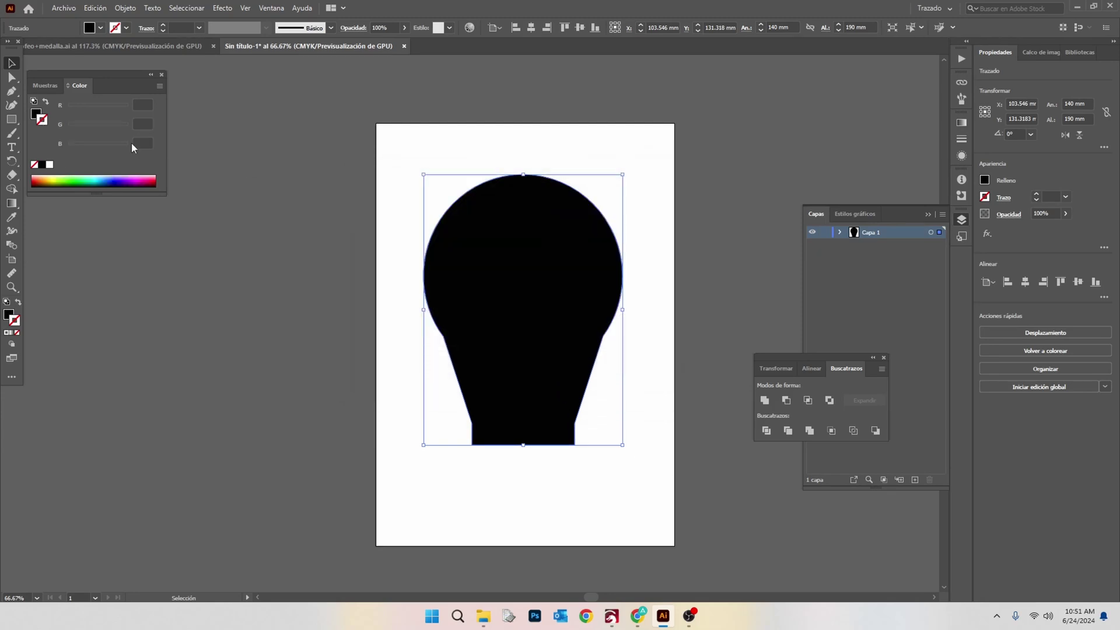
click(162, 75)
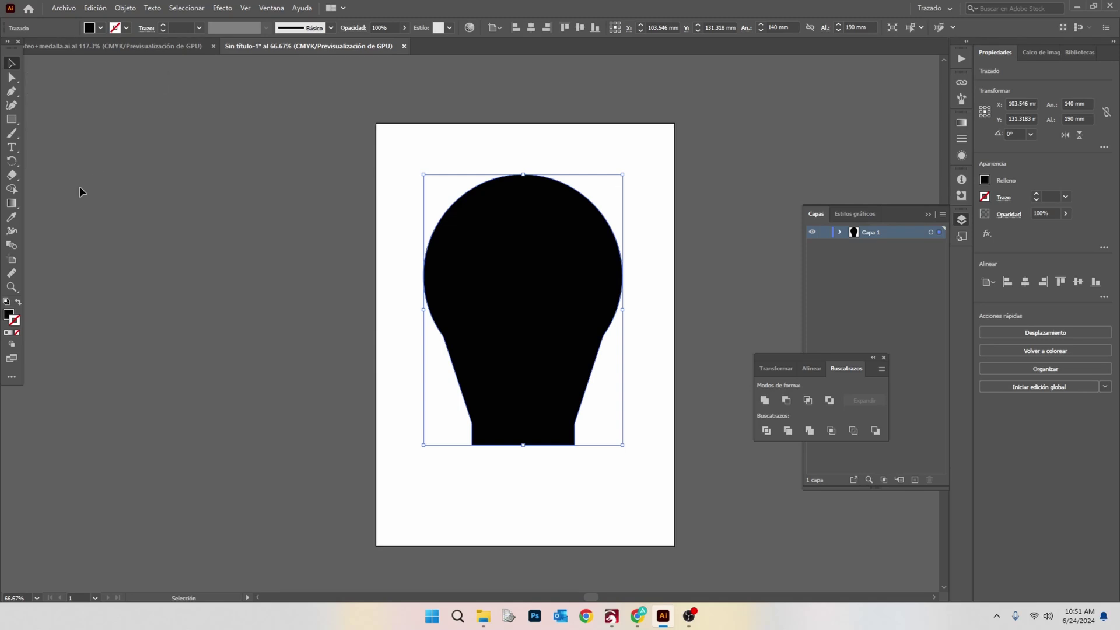
- Remove the silhouette's fill and give it a black 1 pt stroke
click(8, 315)
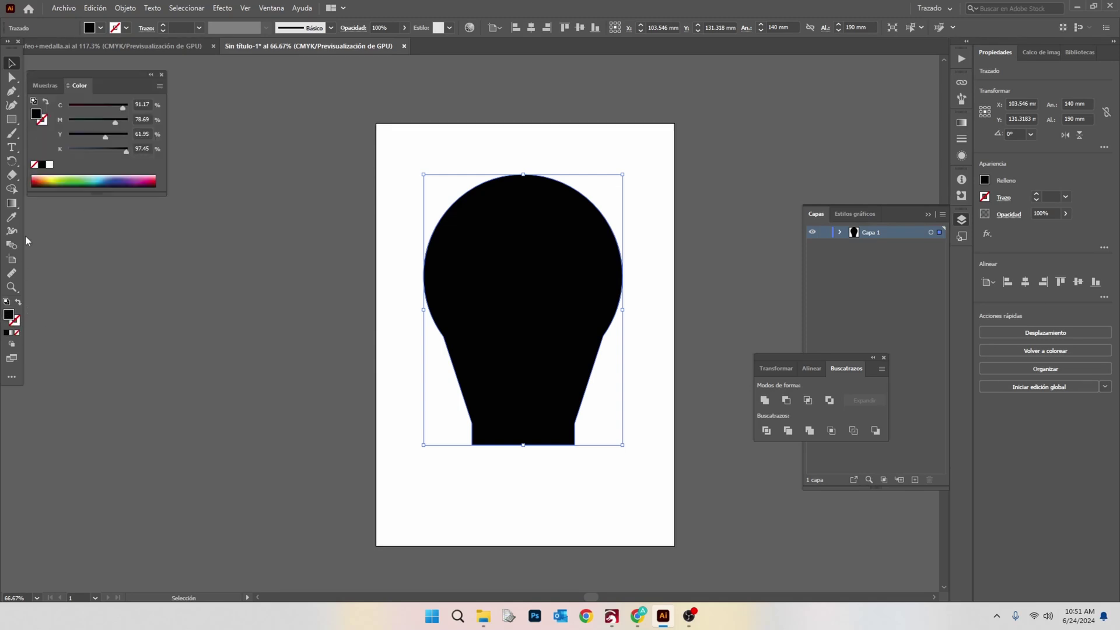
click(33, 166)
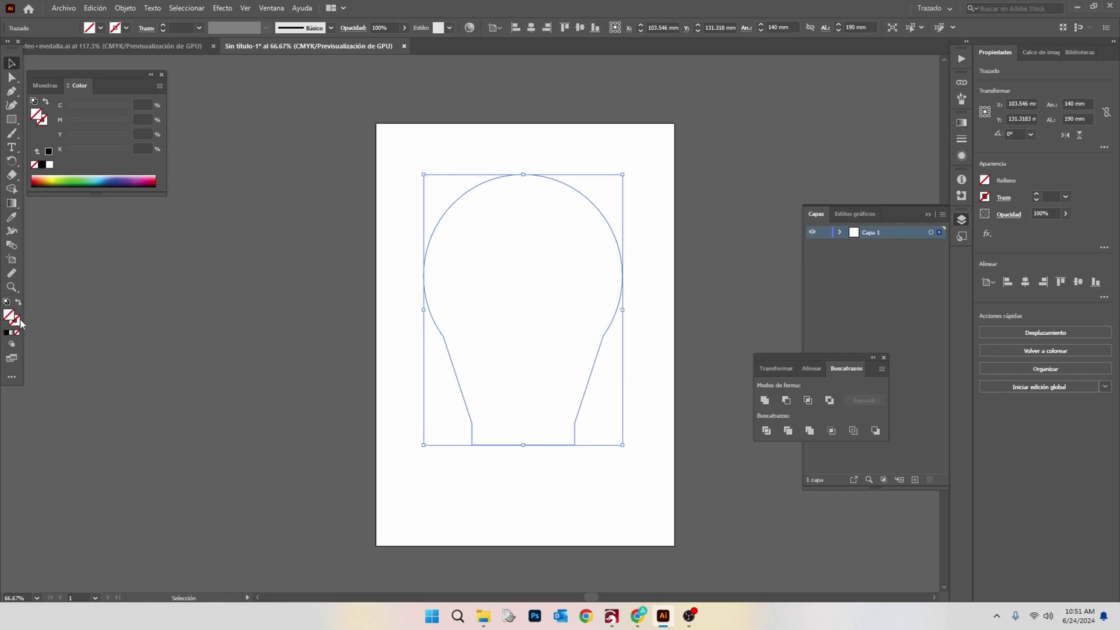
click(42, 165)
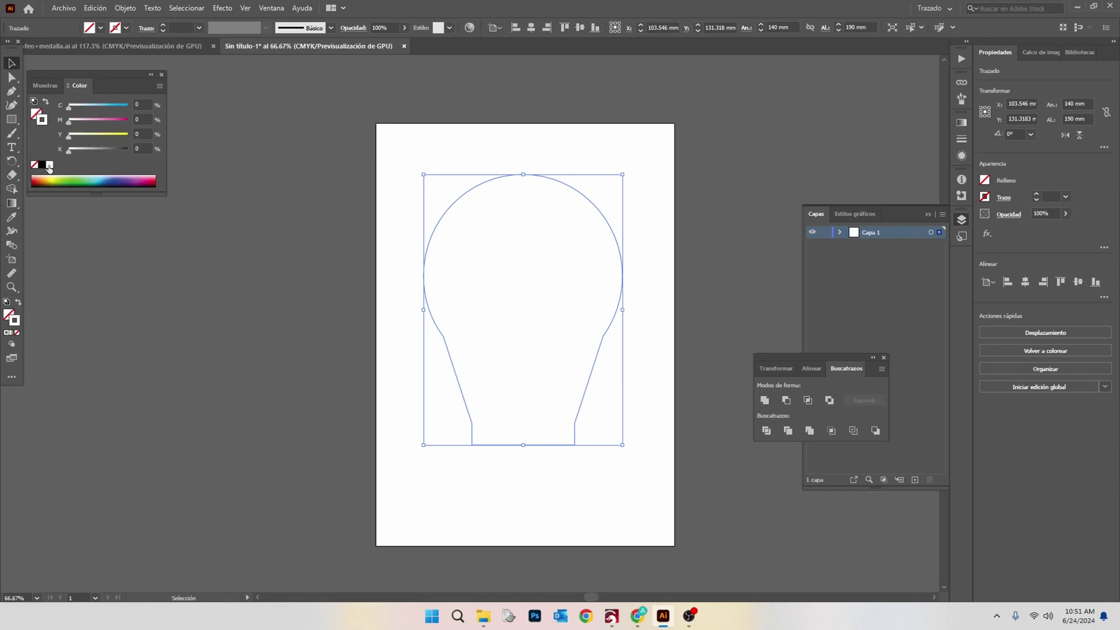
click(499, 334)
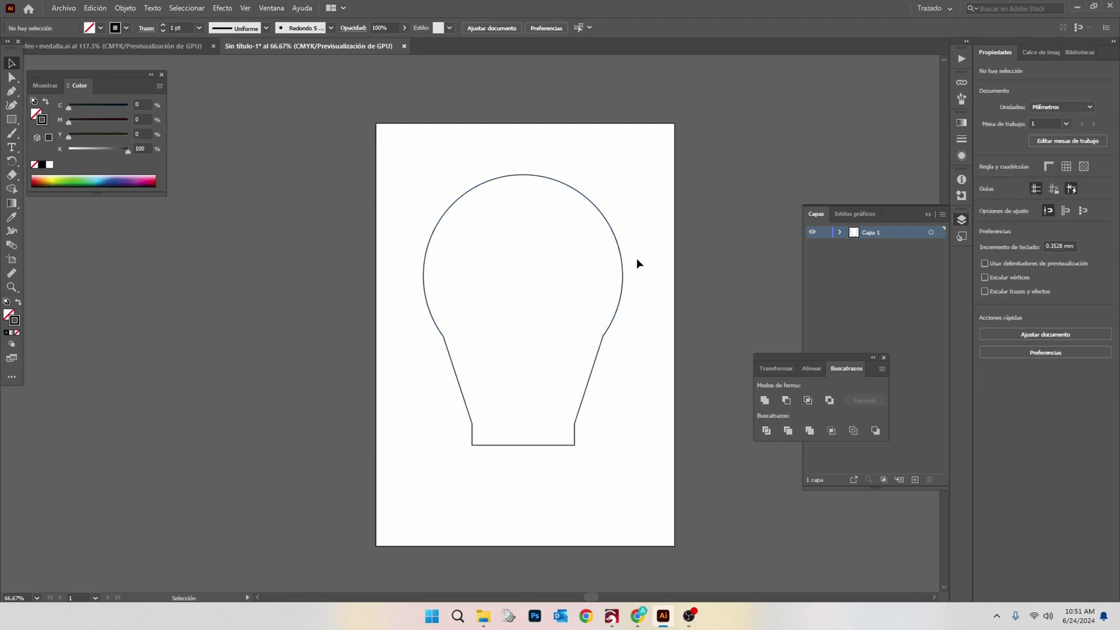
- Draw a rectangle about 72 × 15.2 mm exactly over the silhouette's base with the Rectangle tool
scroll(569, 372, up, 6)
scroll(586, 366, up, 2)
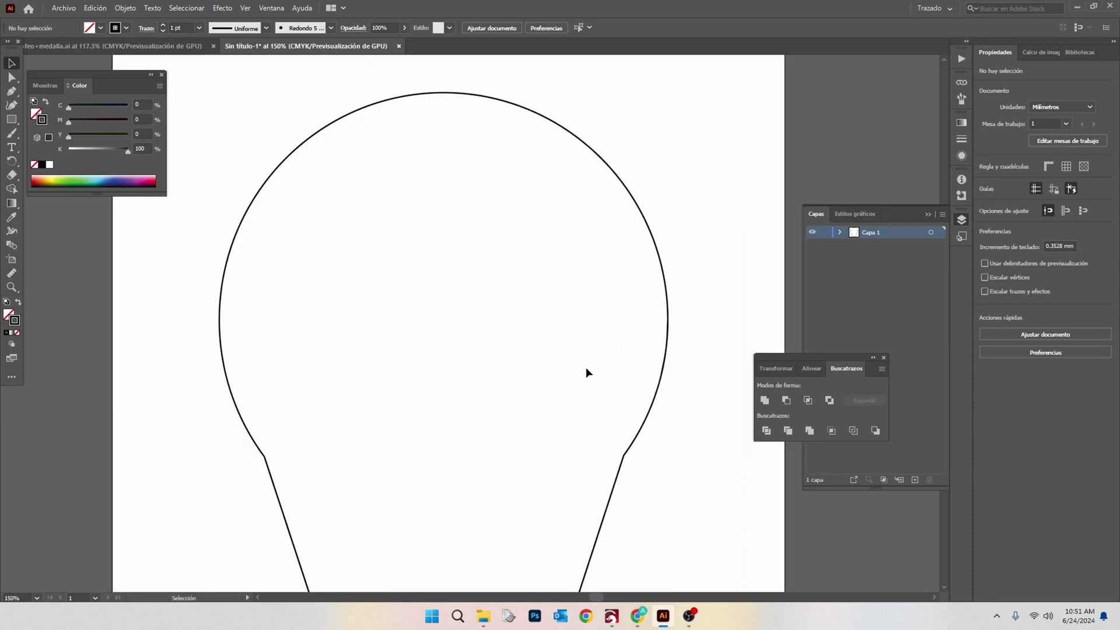
scroll(586, 366, down, 3)
scroll(598, 433, up, 1)
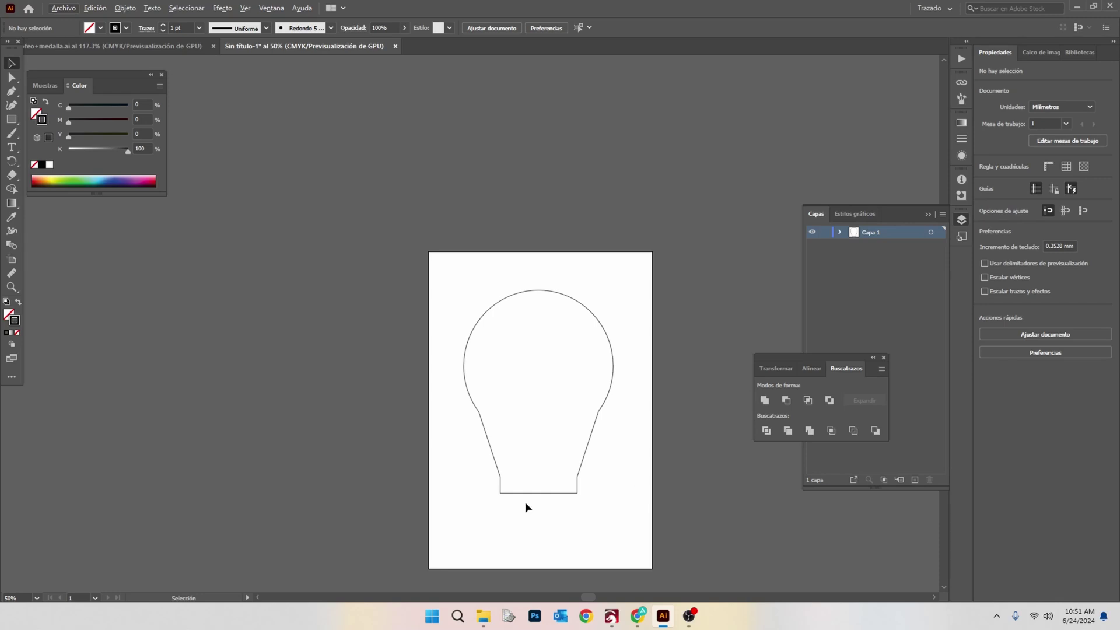
scroll(525, 501, up, 3)
click(11, 119)
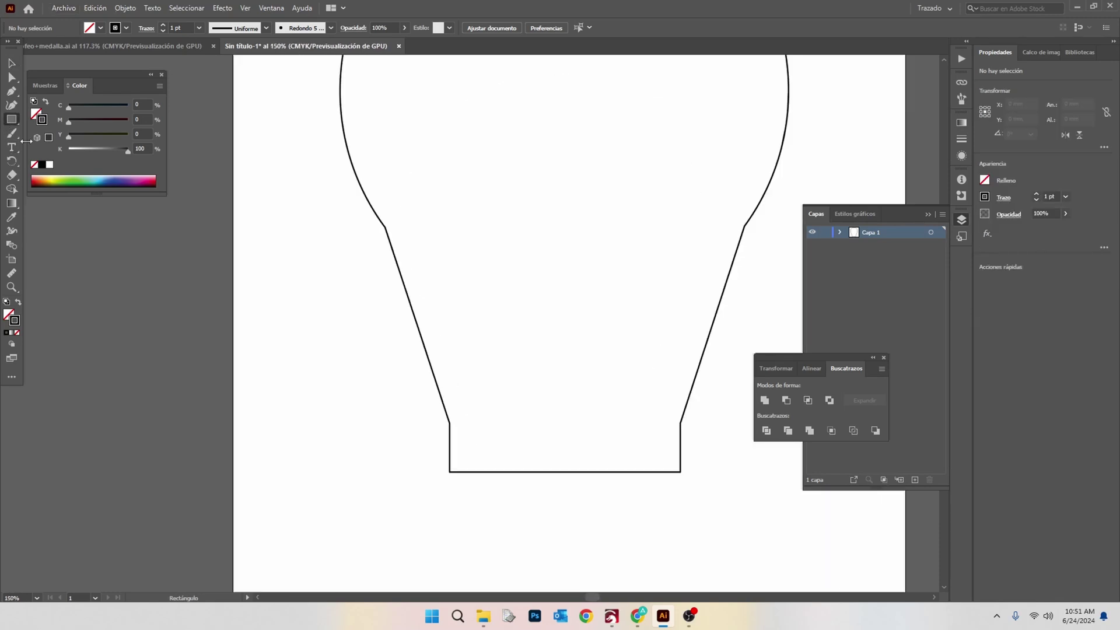
drag(450, 424, 681, 472)
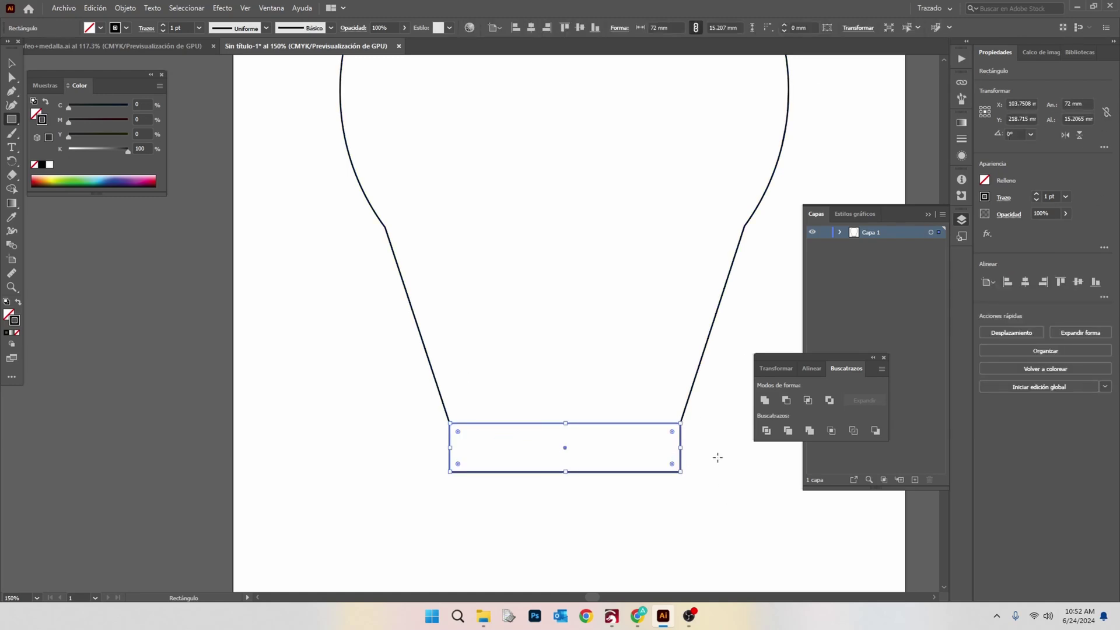
click(11, 63)
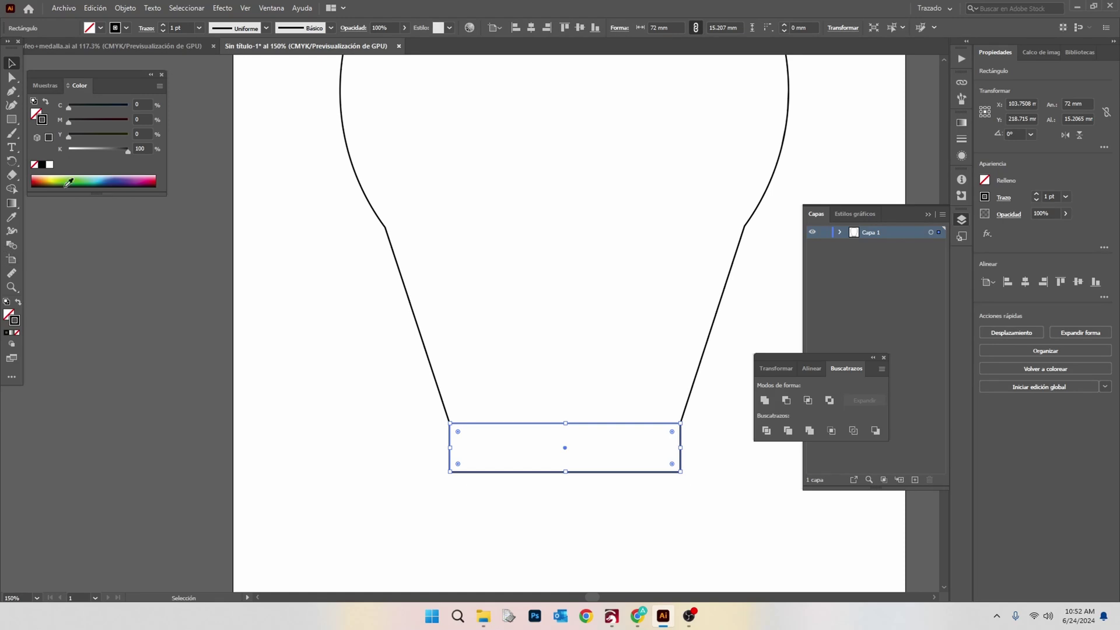
click(47, 165)
click(152, 299)
key(ctrl+z)
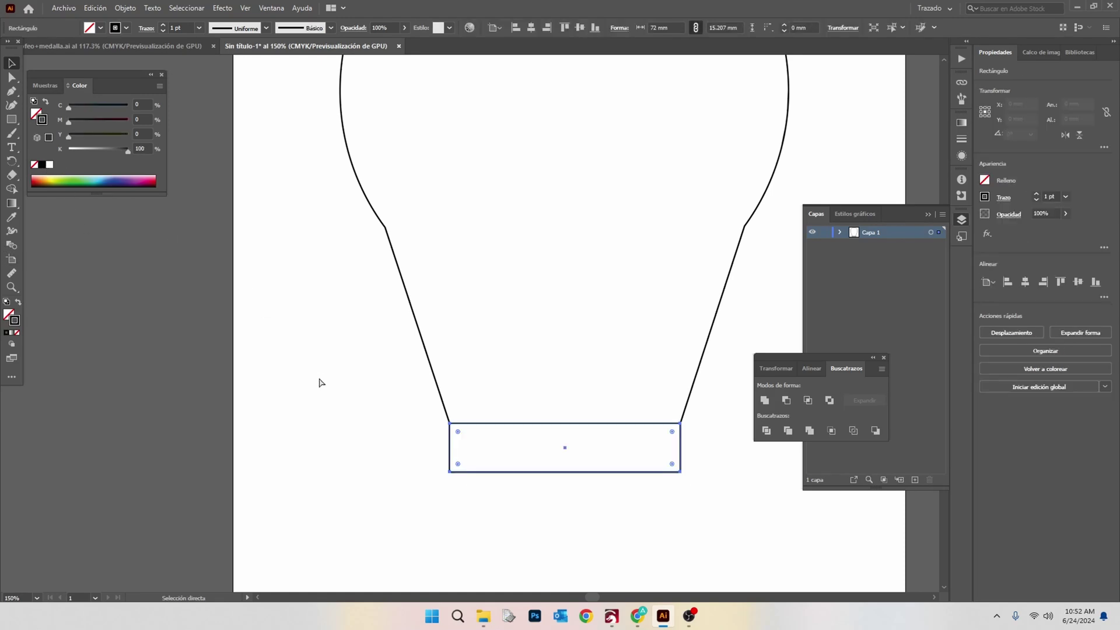
click(351, 401)
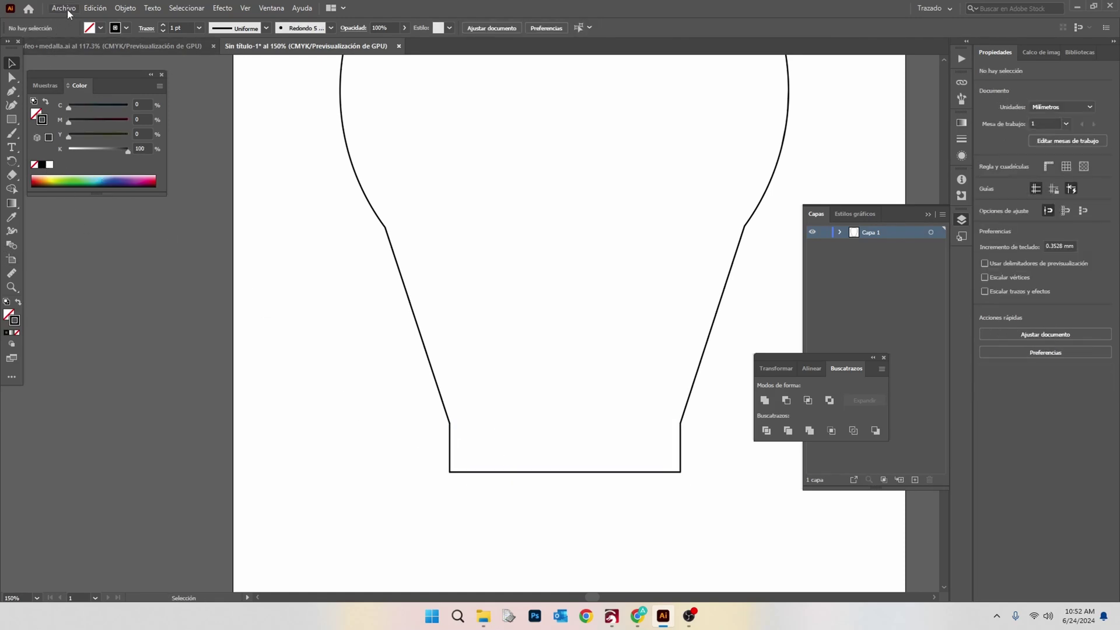
click(95, 7)
click(128, 33)
click(553, 357)
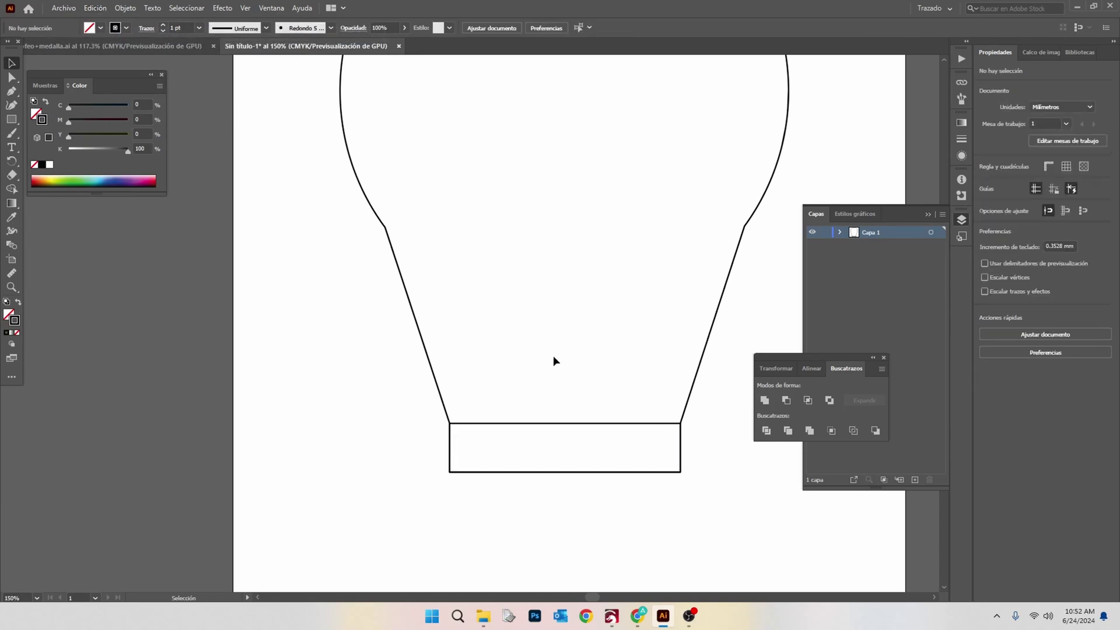
- Fill the base rectangle with solid black
click(541, 428)
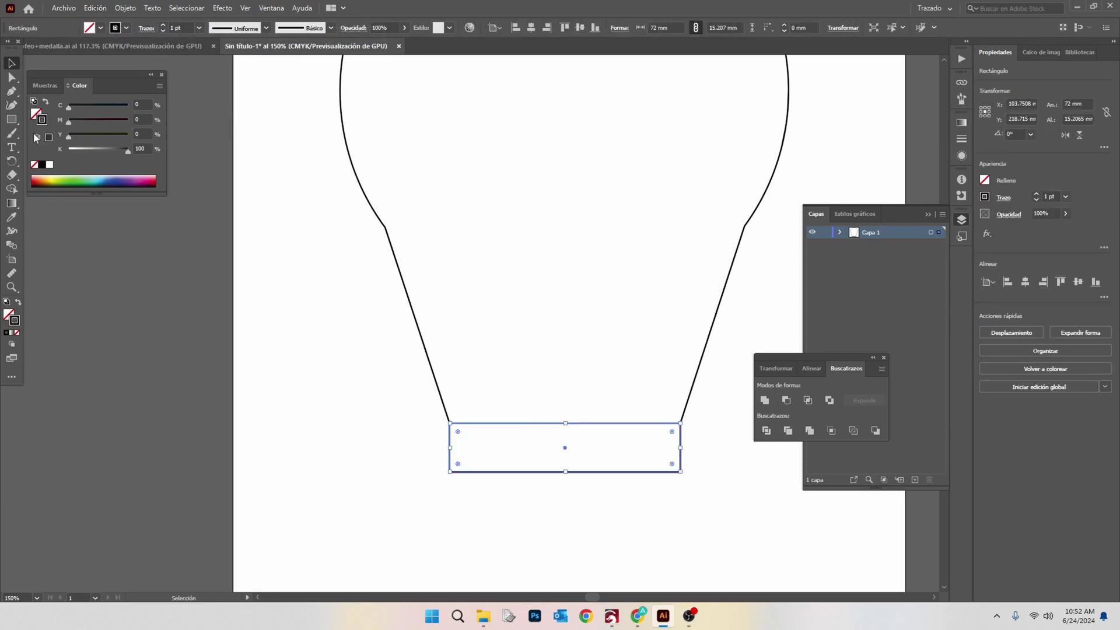
click(9, 316)
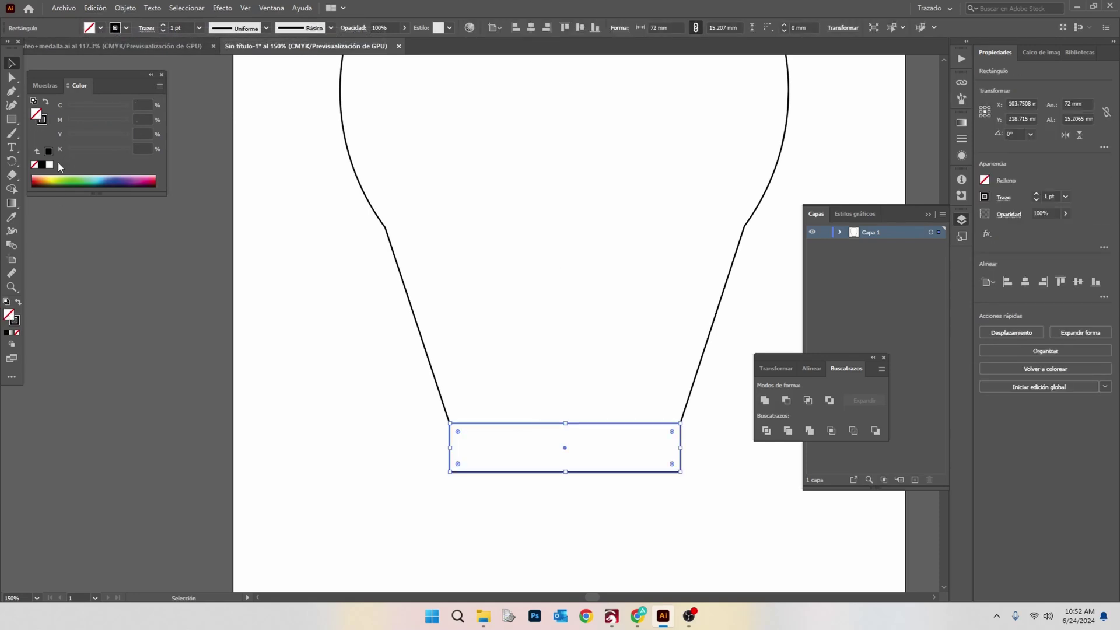
click(41, 164)
click(348, 321)
key(ctrl+minus)
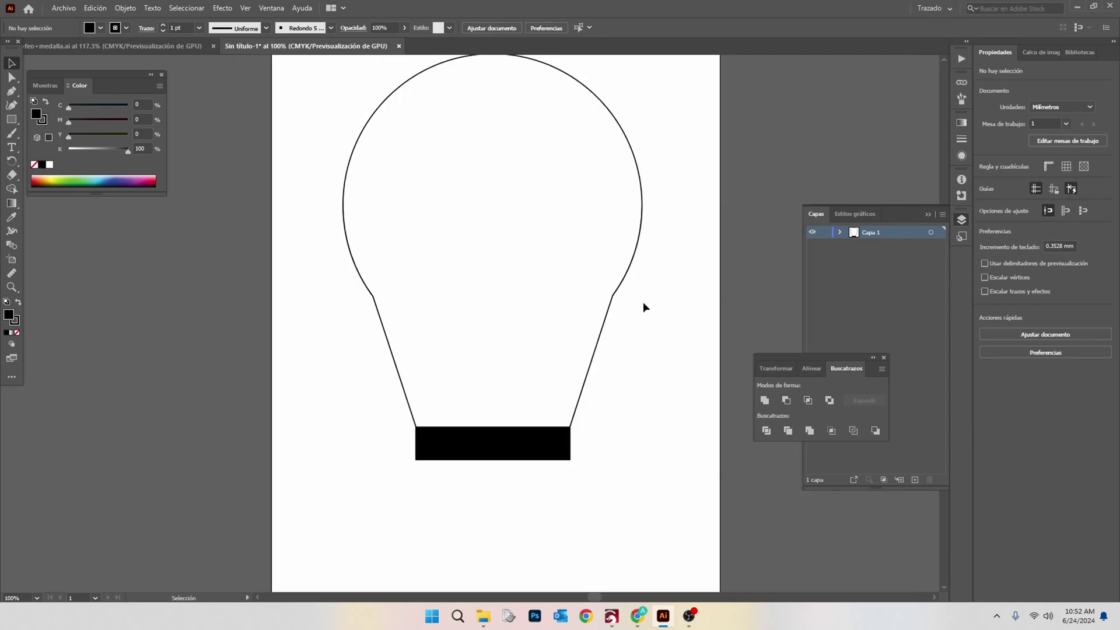
scroll(643, 302, up, 3)
- Switch to Chrome, browse the bicycle logo image results and copy the PNGWing "Custom Shop Bicycle" badge image
click(639, 615)
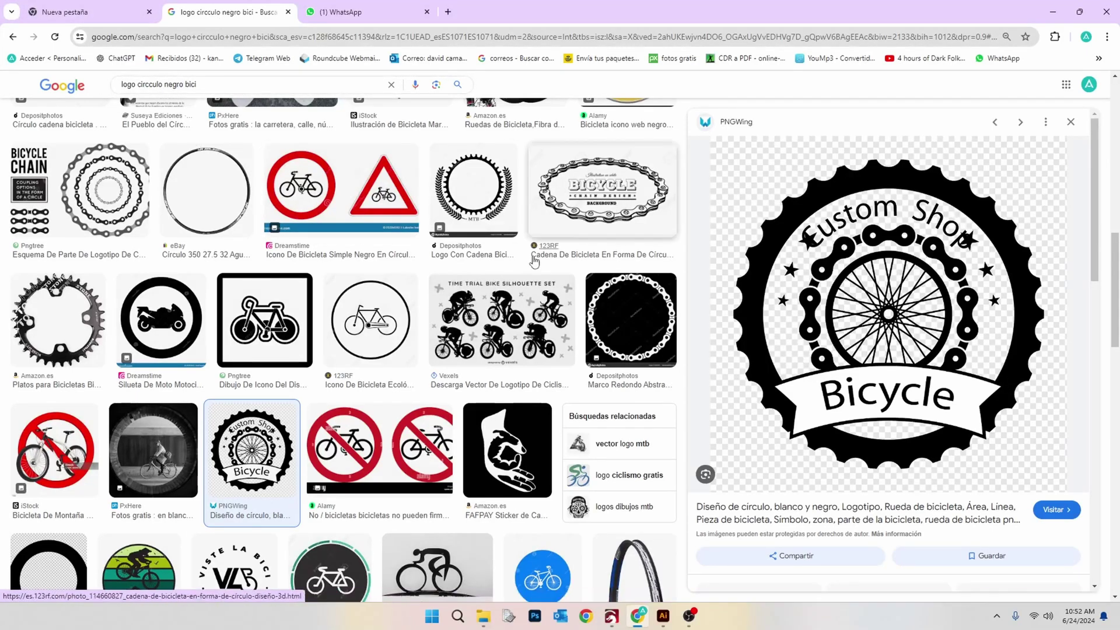
scroll(358, 260, down, 5)
scroll(357, 260, down, 2)
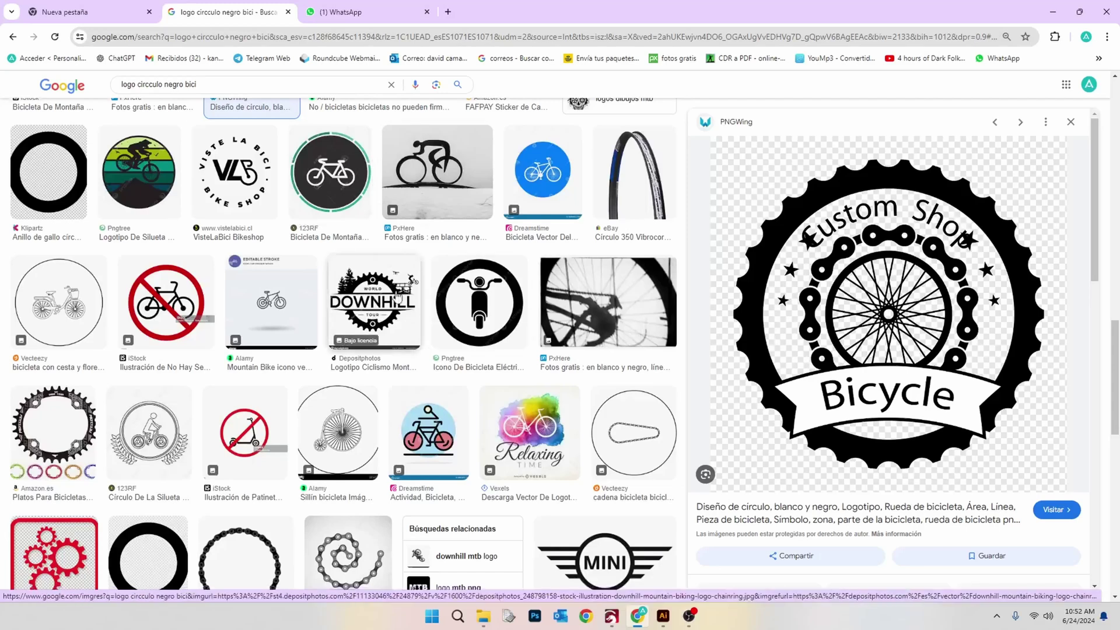
scroll(327, 322, down, 5)
scroll(333, 315, up, 2)
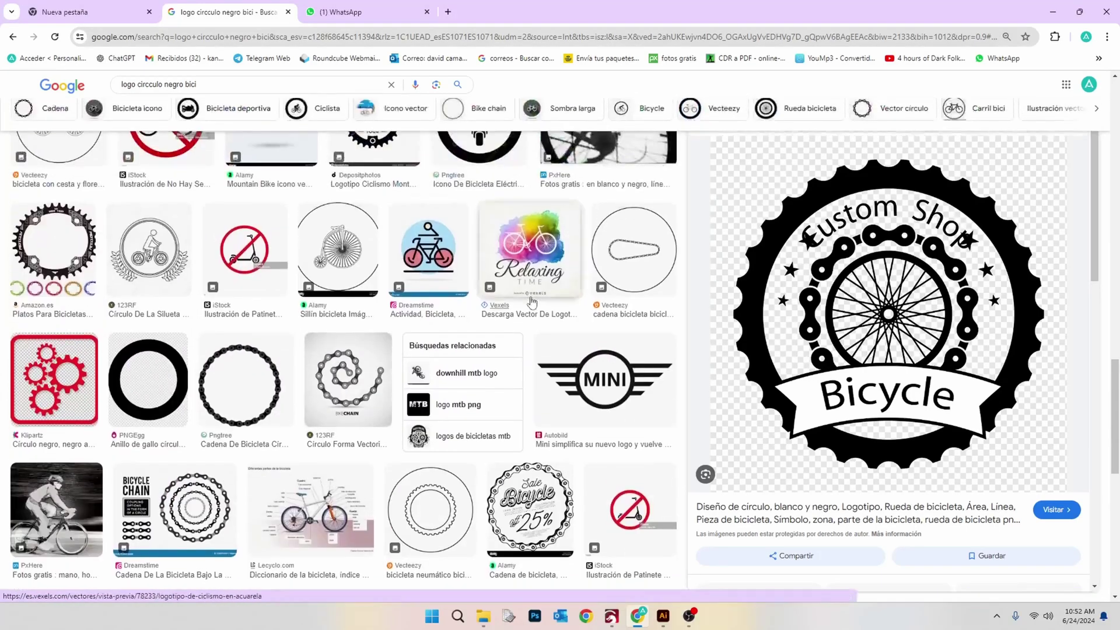
scroll(332, 315, down, 2)
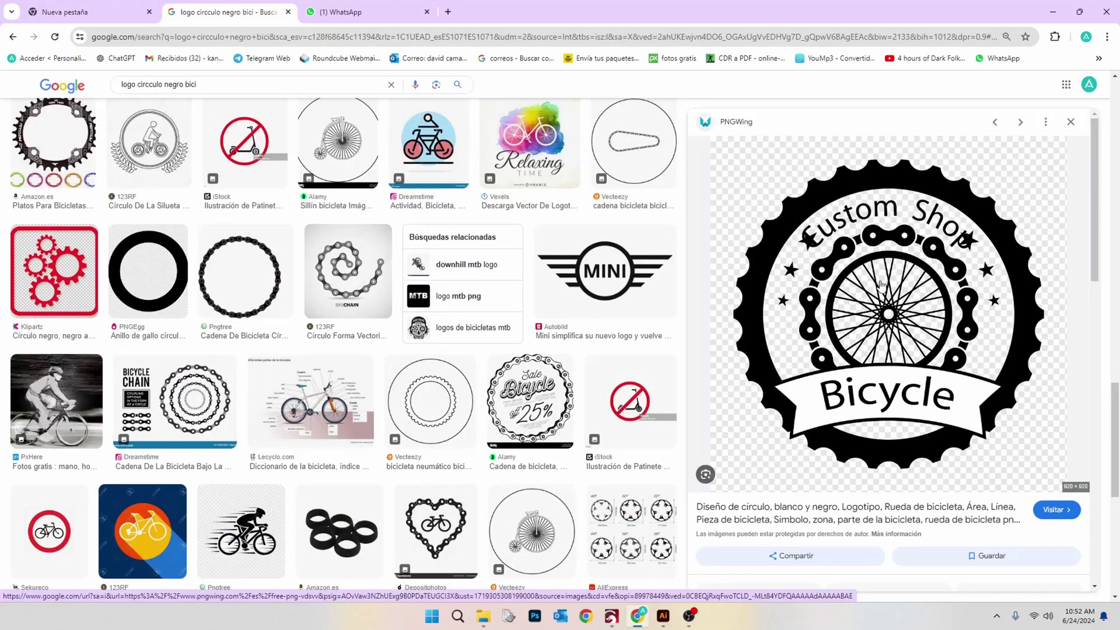
right_click(902, 286)
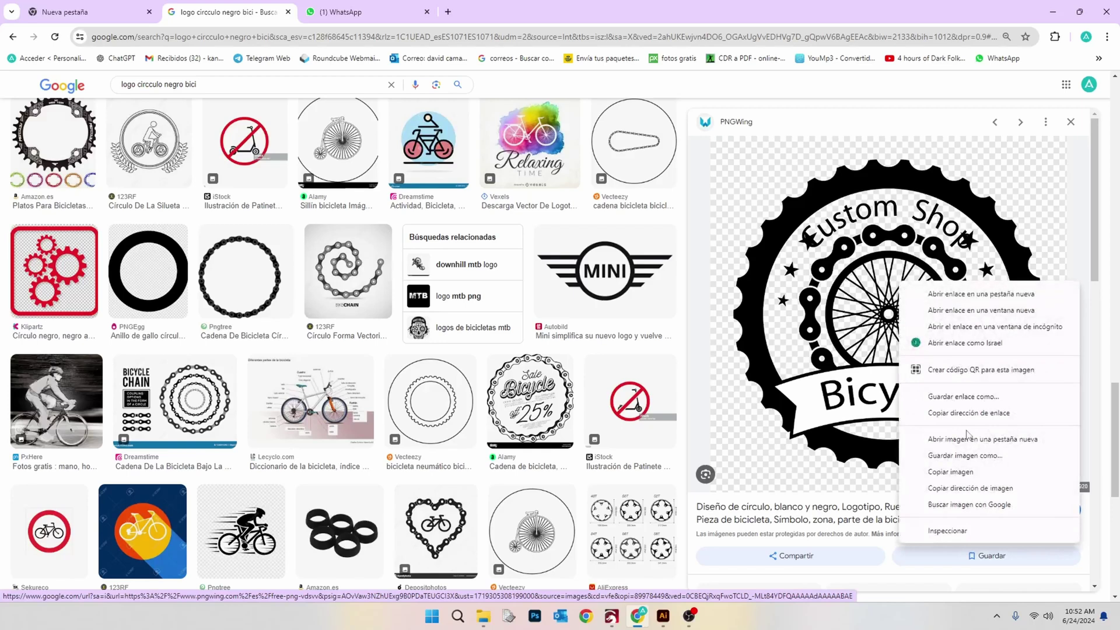
click(972, 472)
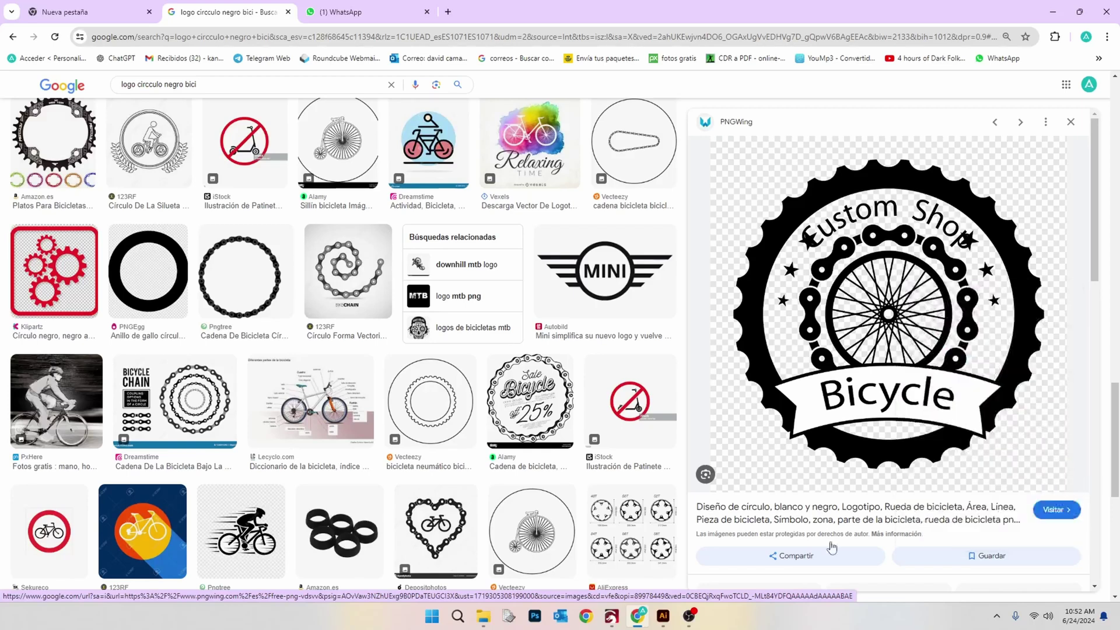
- Switch back to Illustrator and paste the copied bicycle badge image into the trophy document
click(690, 616)
click(663, 615)
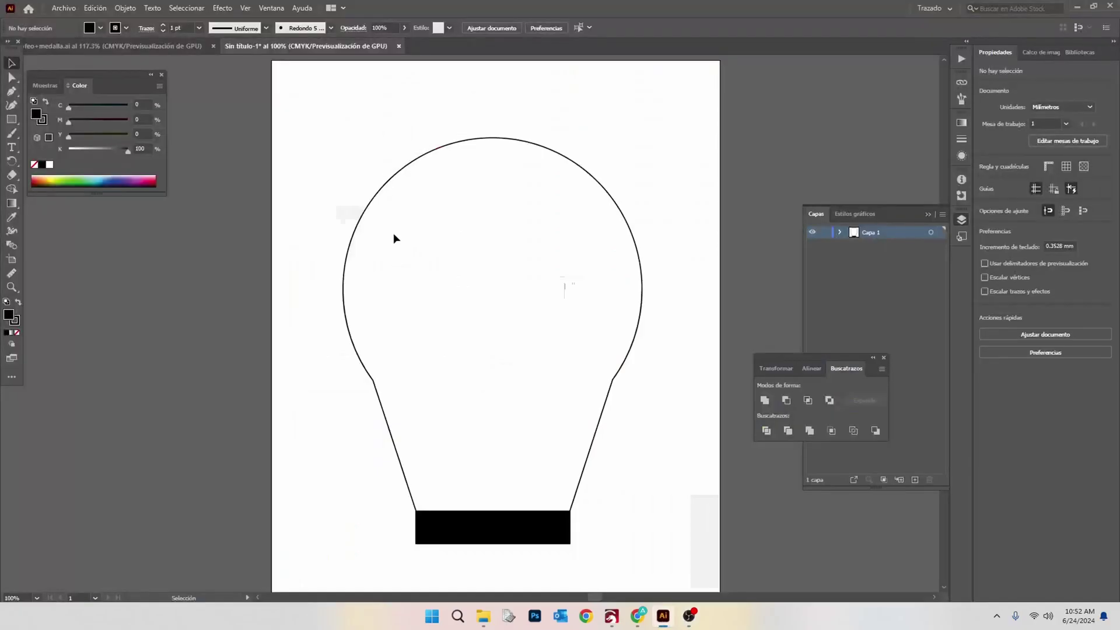
key(ctrl+v)
scroll(442, 206, down, 4)
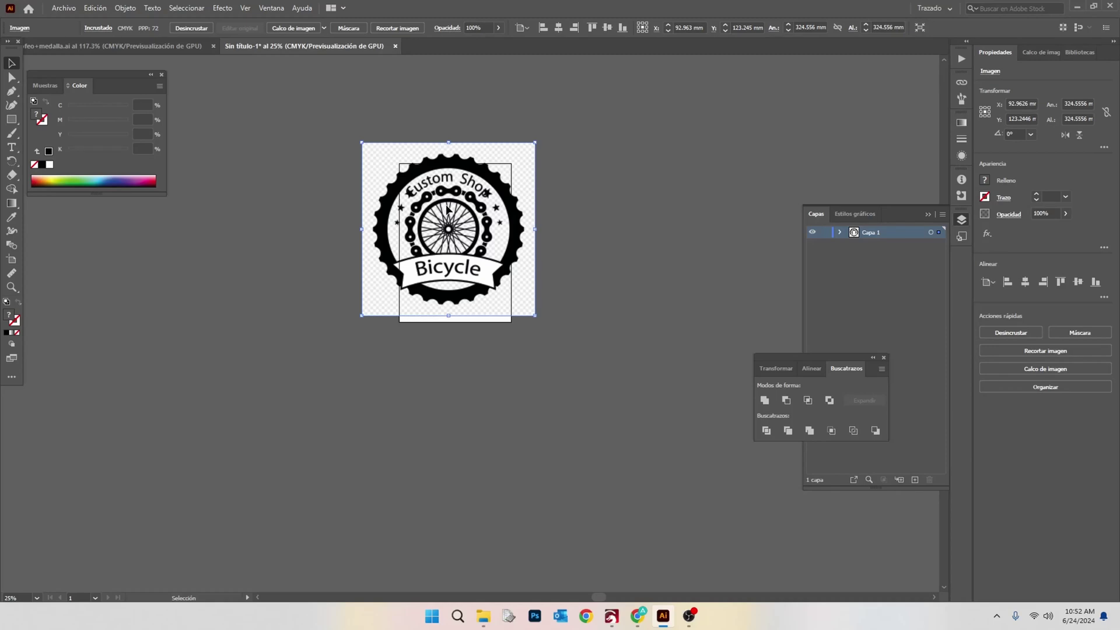
scroll(447, 207, up, 3)
scroll(447, 207, up, 1)
scroll(447, 209, up, 1)
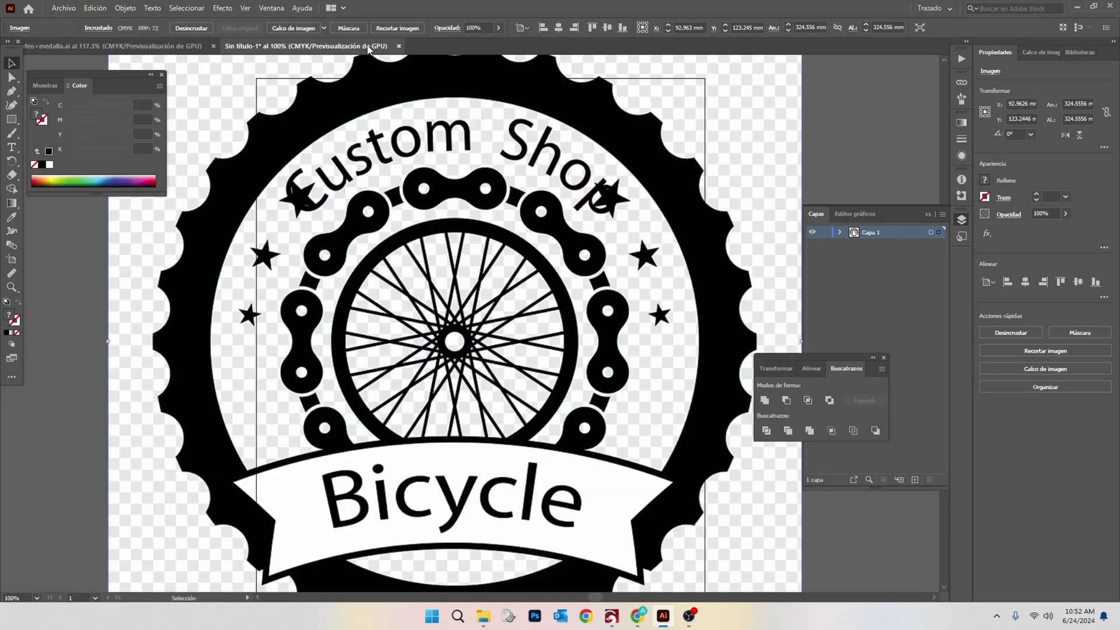
- Trace the badge image with the "Gráfico con bosquejo" preset and expand the result into vector paths
click(325, 28)
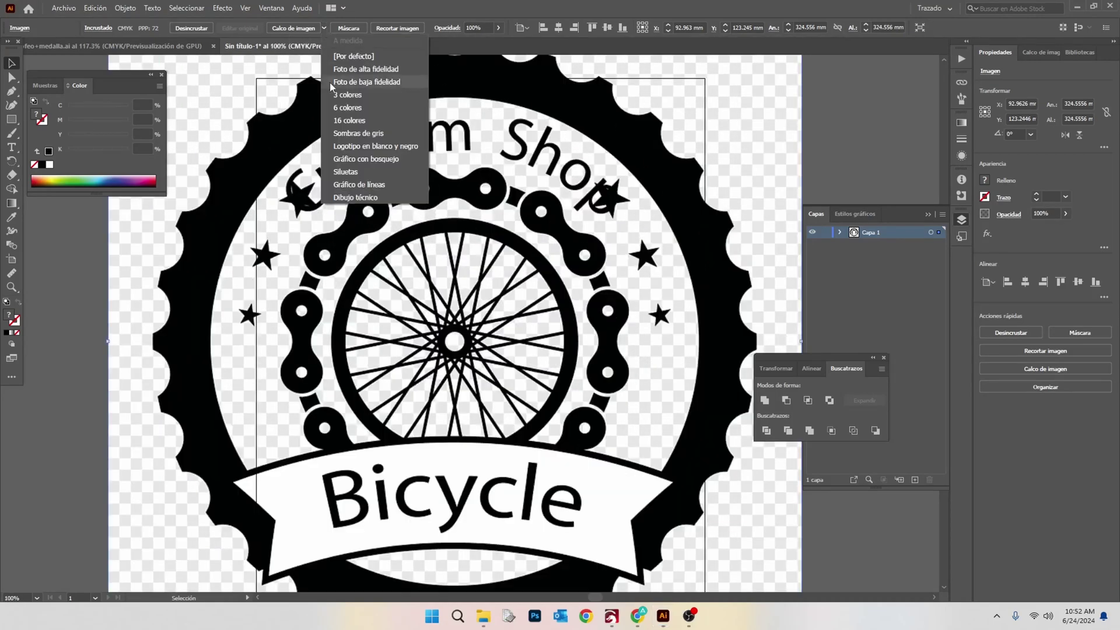
click(344, 159)
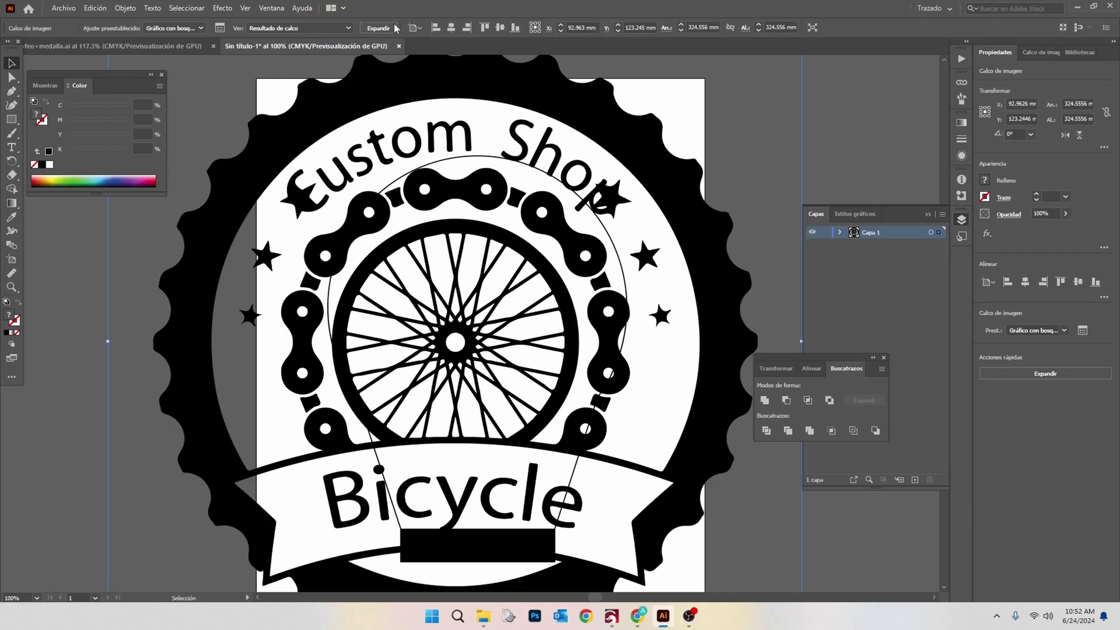
click(380, 28)
click(795, 163)
scroll(793, 163, down, 1)
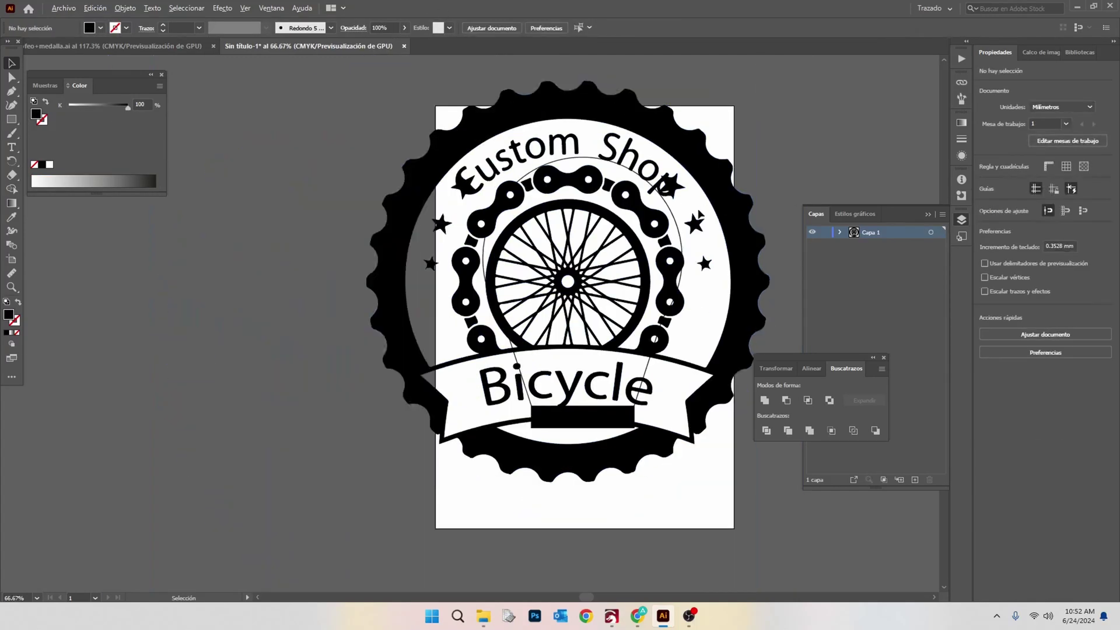
- Scale the traced badge to a width of 140 mm, keeping its proportions
scroll(700, 211, up, 2)
click(722, 165)
scroll(727, 167, down, 2)
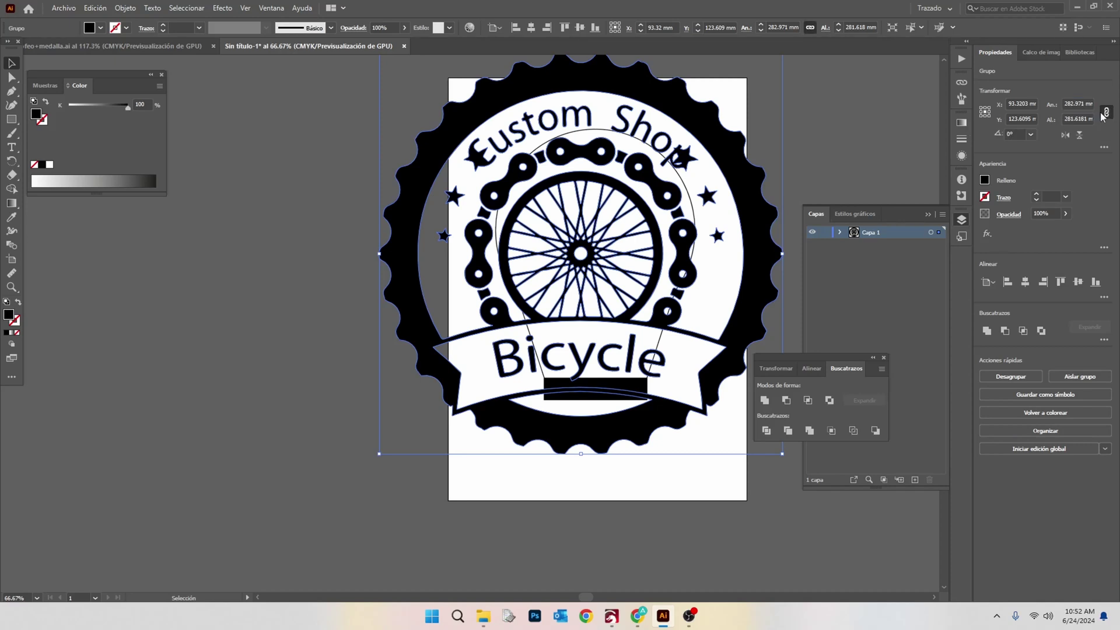
drag(1087, 104, 1059, 104)
text(1.9709)
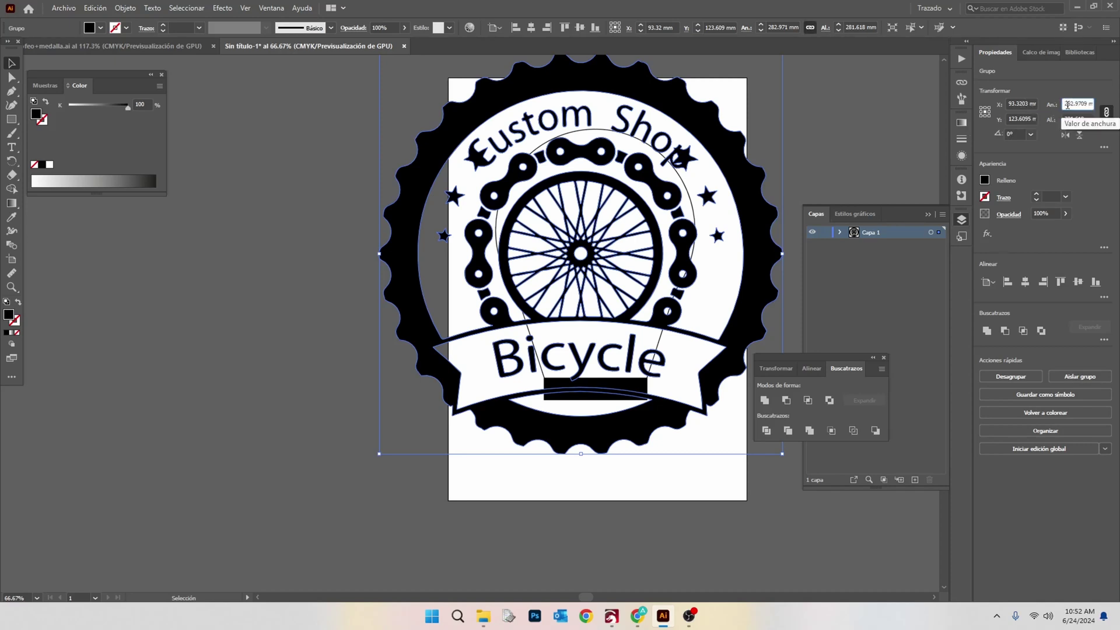
double_click(1072, 105)
text(140)
key(Return)
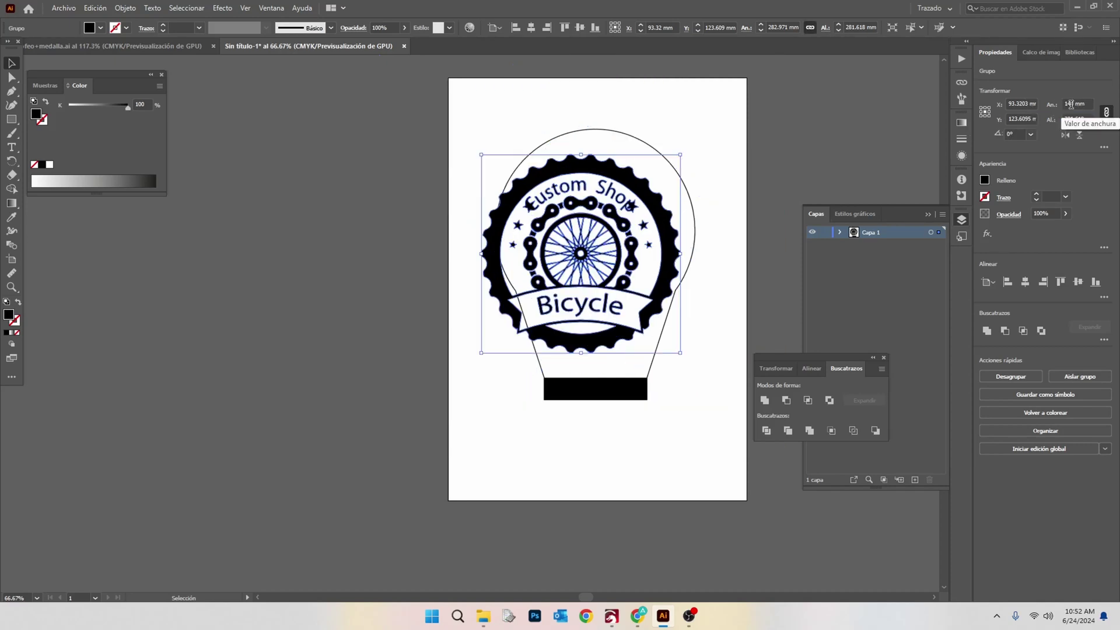
click(386, 156)
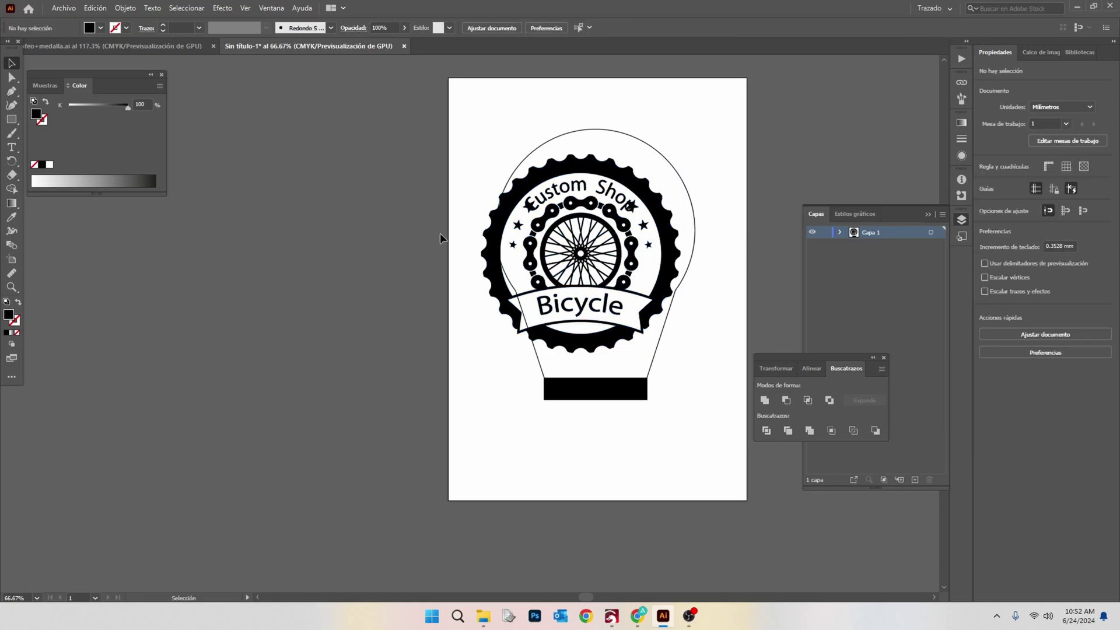
- Move the badge onto the silhouette's circle and align all the objects to a common horizontal centre
drag(541, 234, 560, 207)
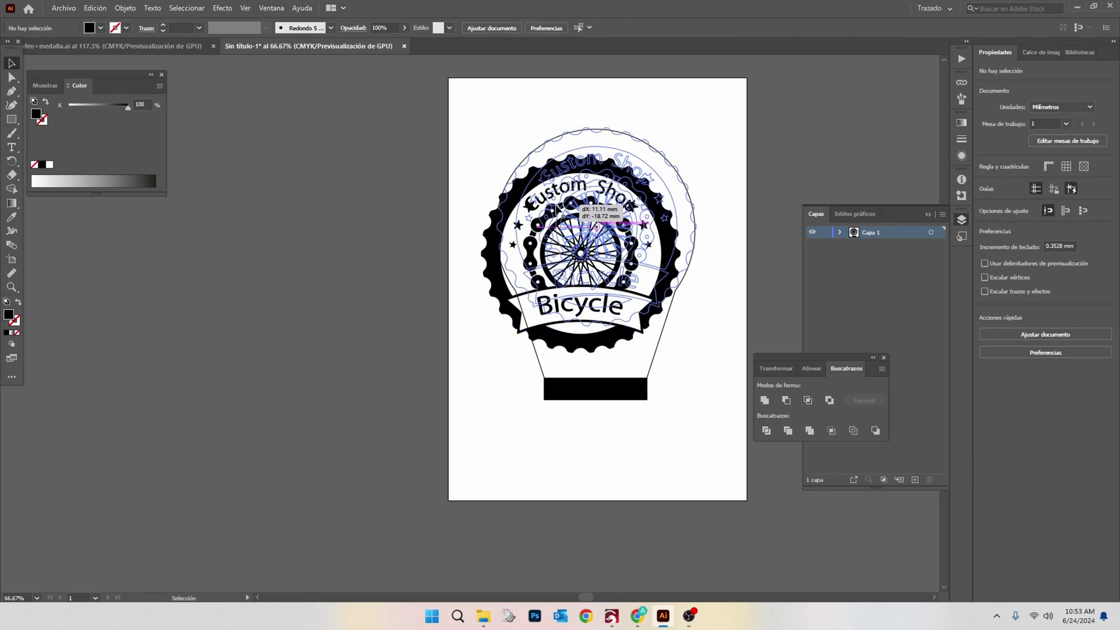
click(721, 225)
key(ctrl+a)
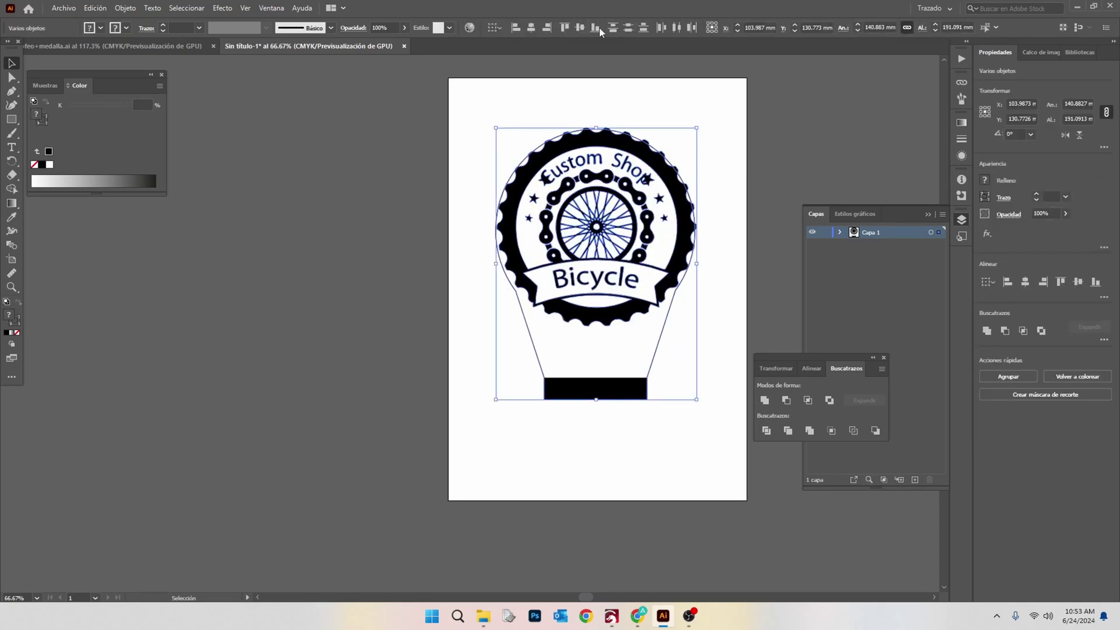
click(533, 28)
click(550, 82)
- Nudge the badge down about 1.4 mm so it fits inside the silhouette's circle
click(640, 242)
scroll(640, 242, up, 1)
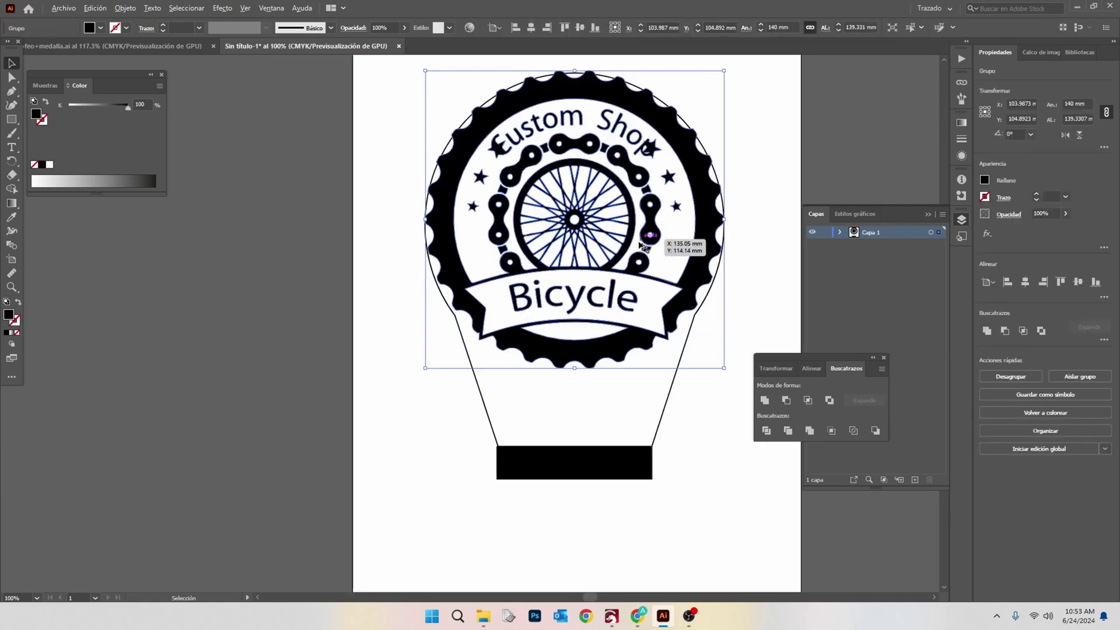
key(Down)
key(Down)
key(Down)
key(Down)
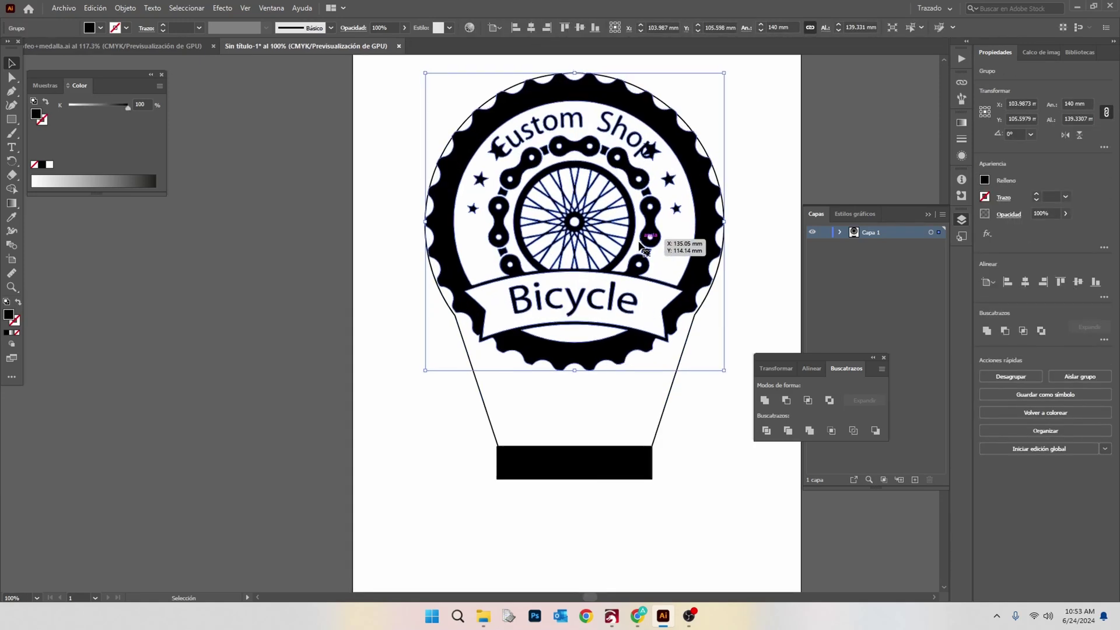
click(778, 228)
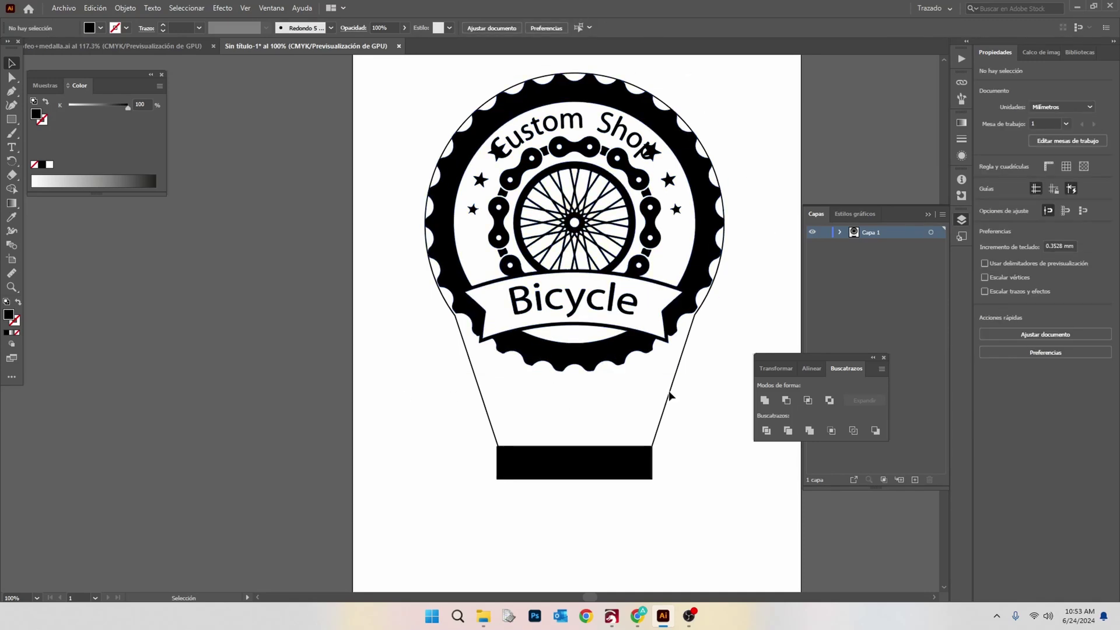
scroll(357, 278, down, 1)
scroll(506, 292, up, 2)
scroll(506, 292, down, 4)
scroll(366, 307, up, 3)
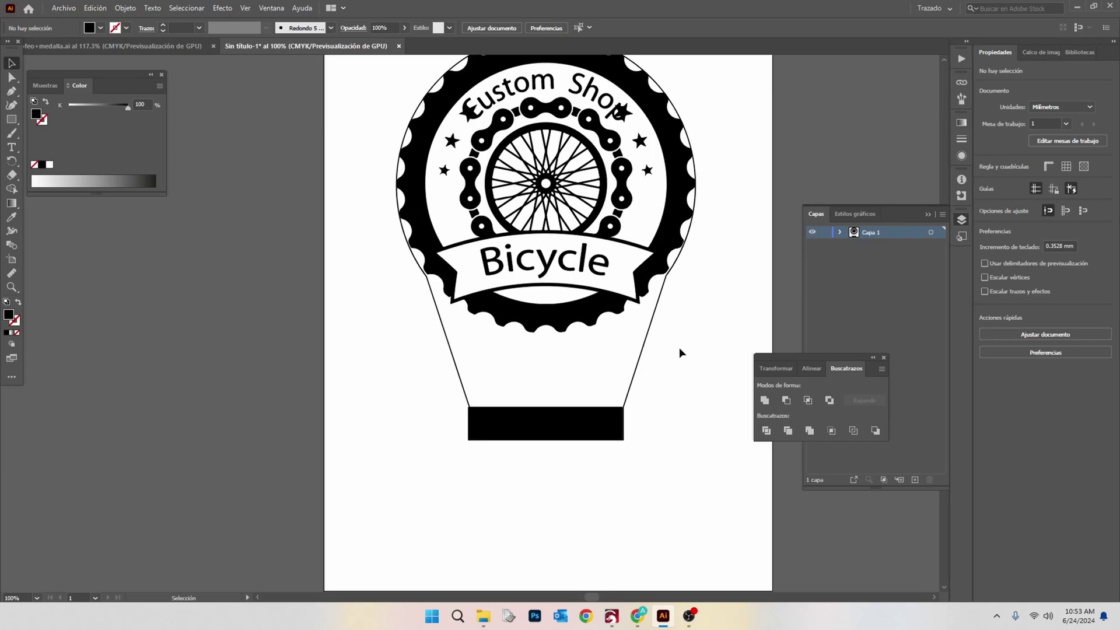
scroll(663, 341, up, 3)
scroll(664, 341, down, 3)
scroll(664, 341, up, 1)
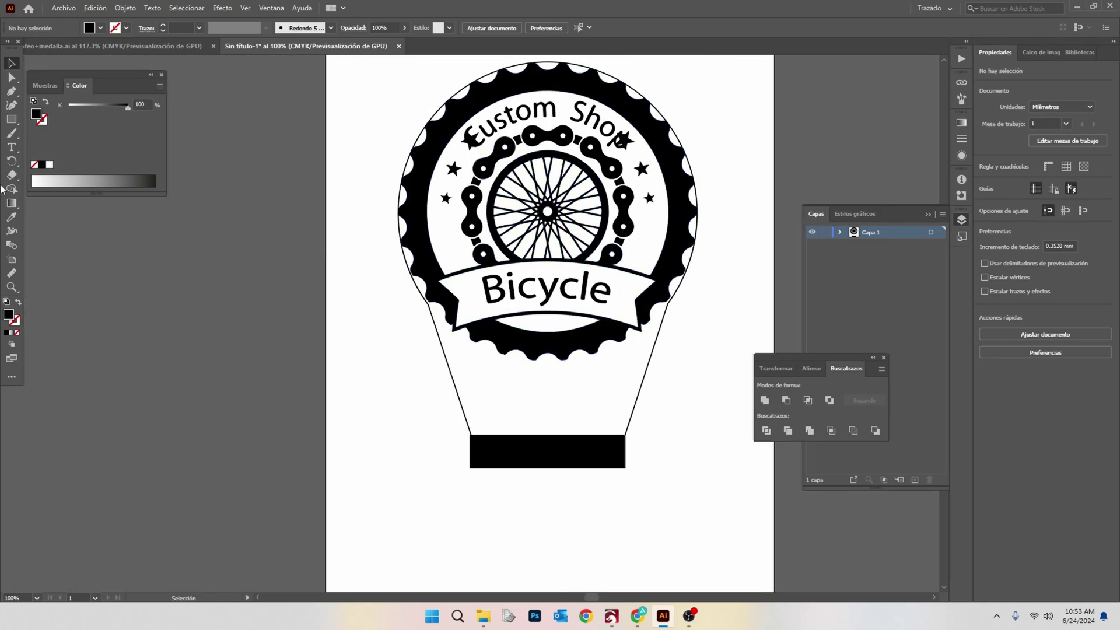
- Place a first name as text on the trophy's neck, enlarge it to about 77 pt and set its font to Payback
click(11, 147)
click(549, 387)
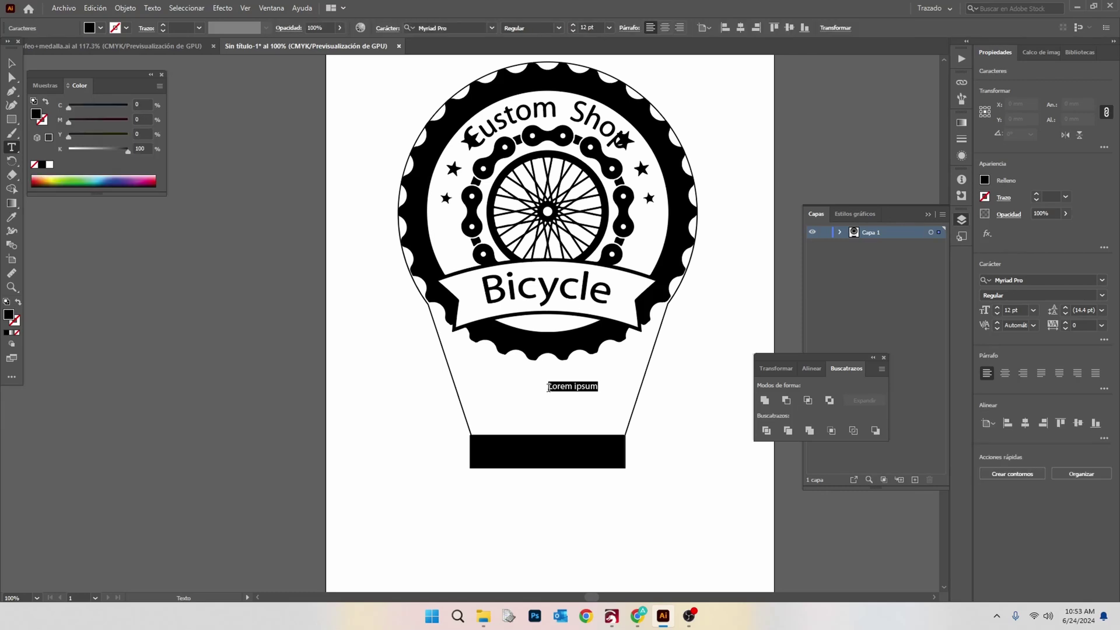
text(sergio)
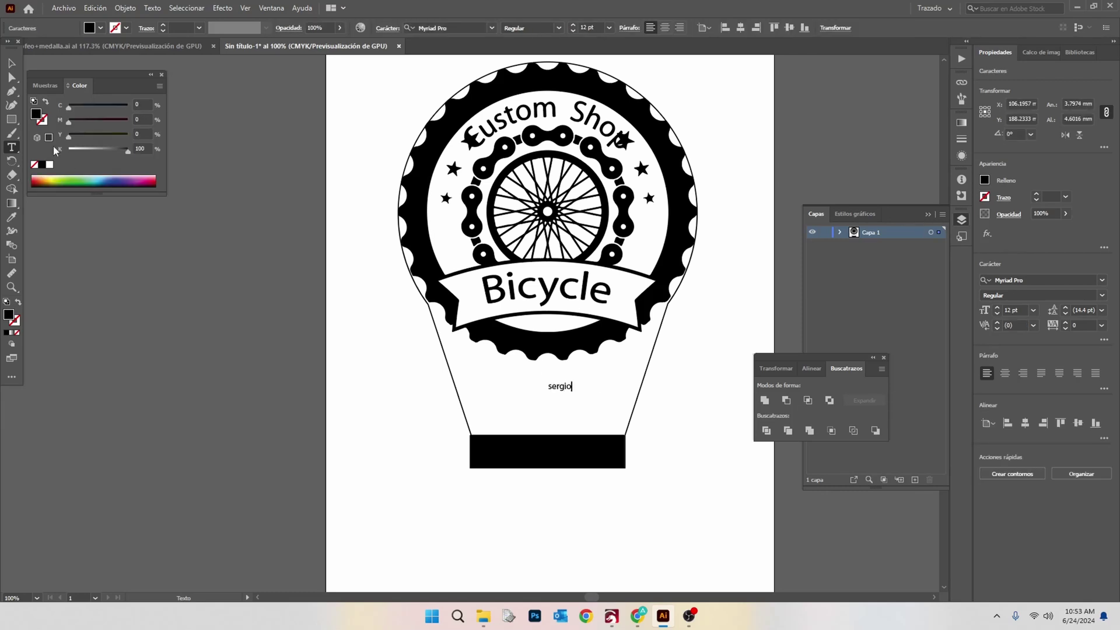
click(11, 64)
drag(571, 391, 574, 416)
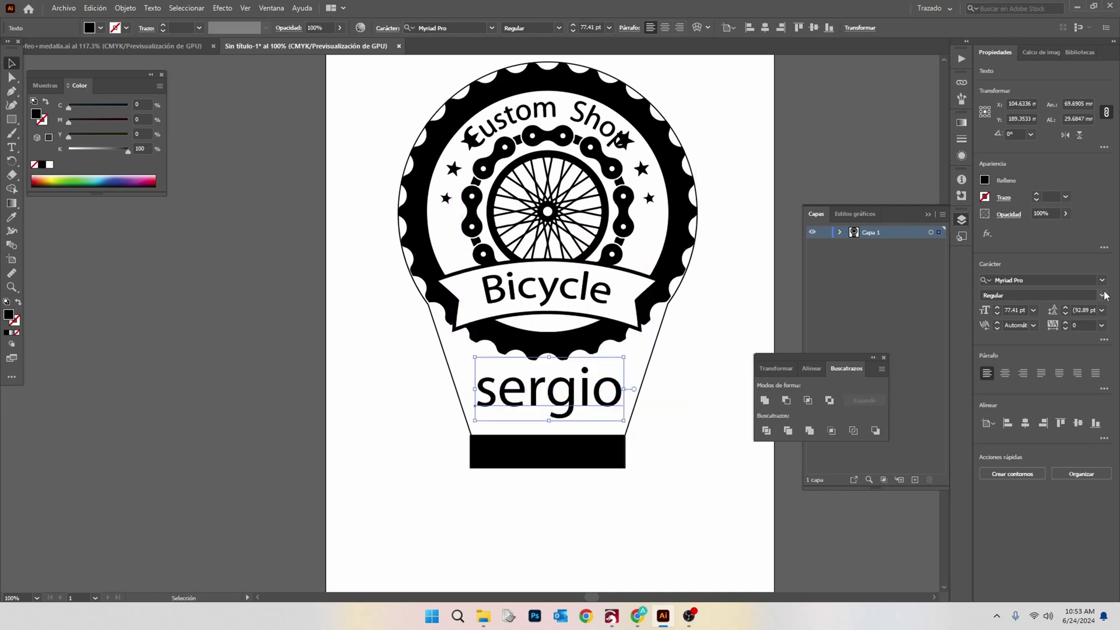
click(1102, 280)
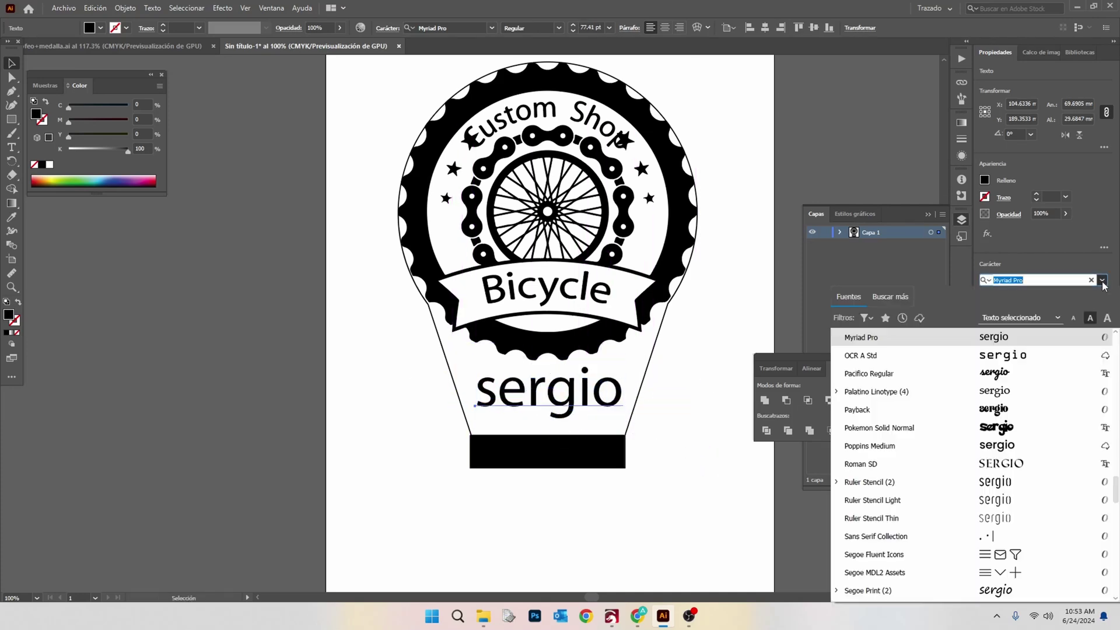
click(1007, 410)
- Retype the name on the neck in capital letters
double_click(613, 392)
double_click(611, 397)
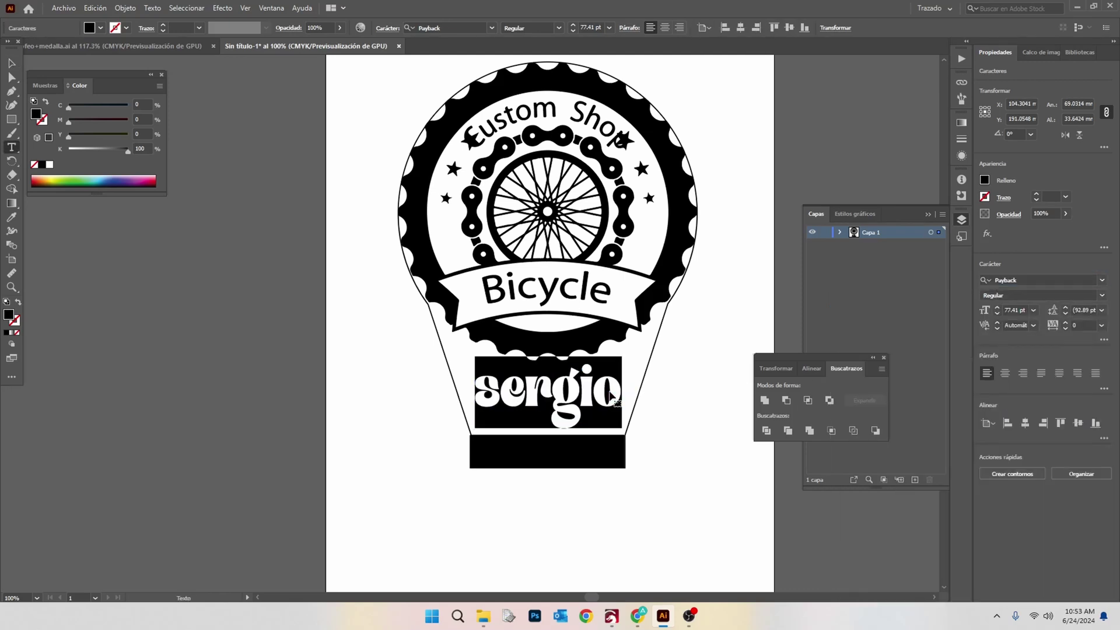
text(SERGI)
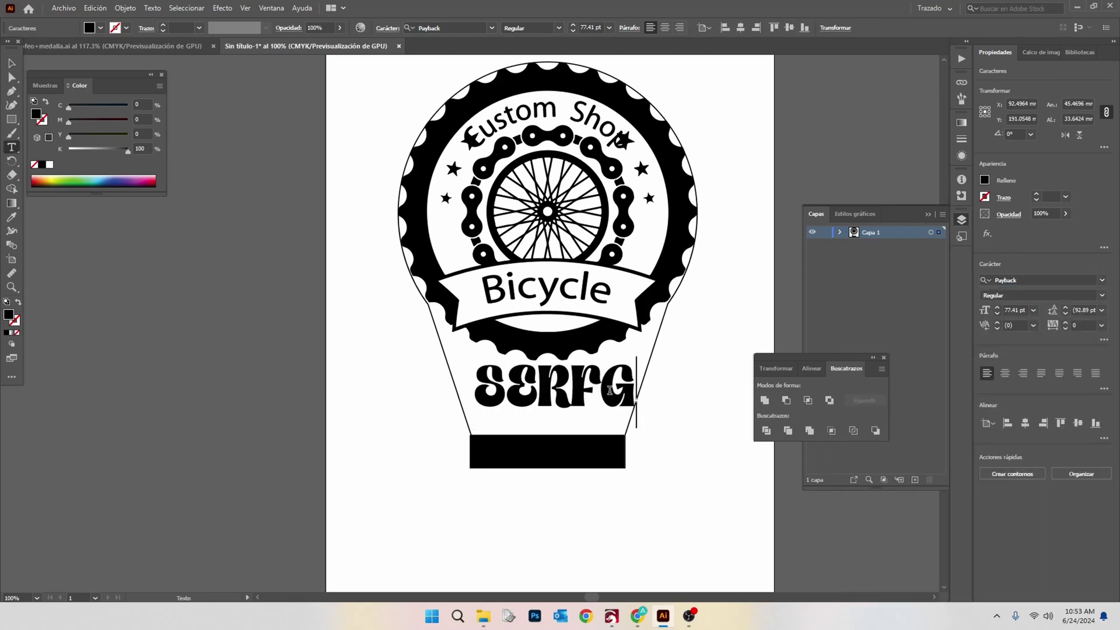
text(PO)
key(BackSpace)
key(BackSpace)
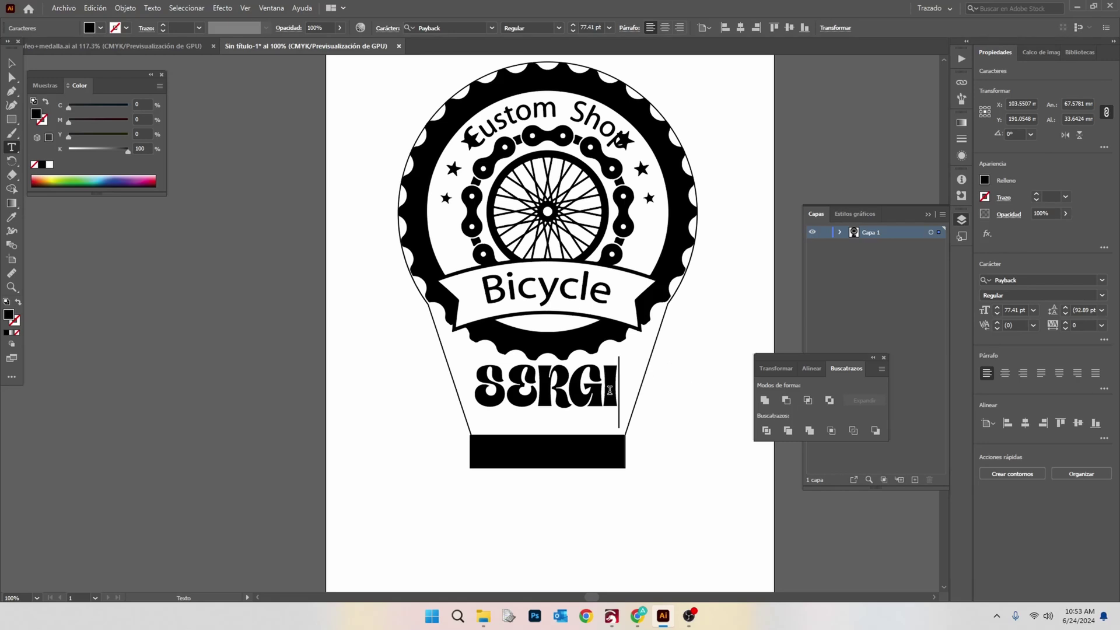
text(O)
click(12, 63)
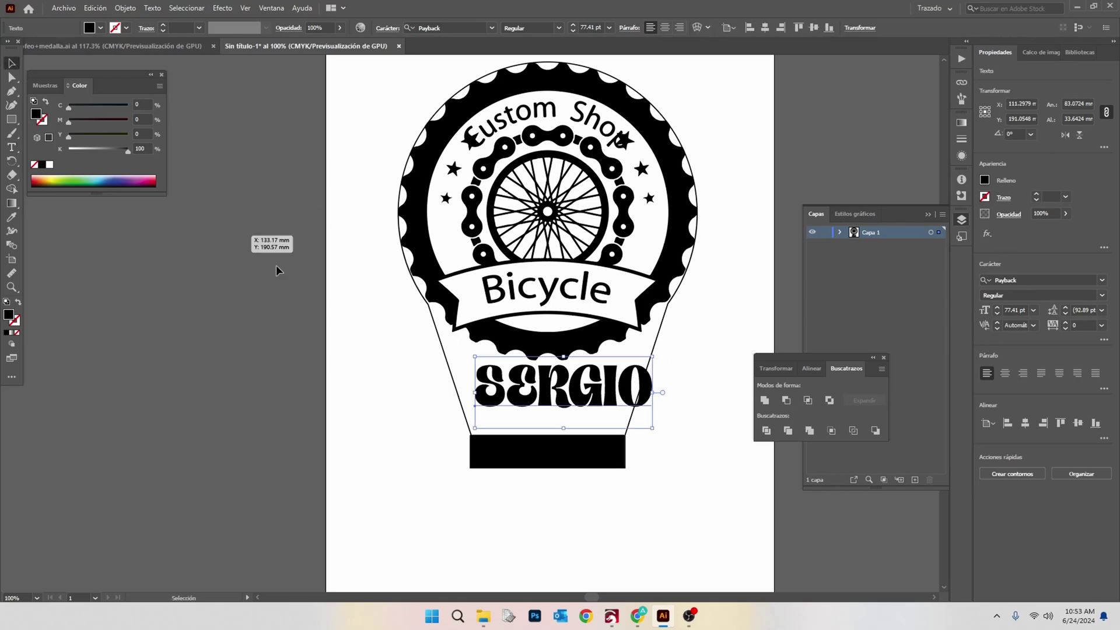
- Scale the name text down to about 76 mm wide and centre it on the neck just above the black base
drag(563, 409, 543, 416)
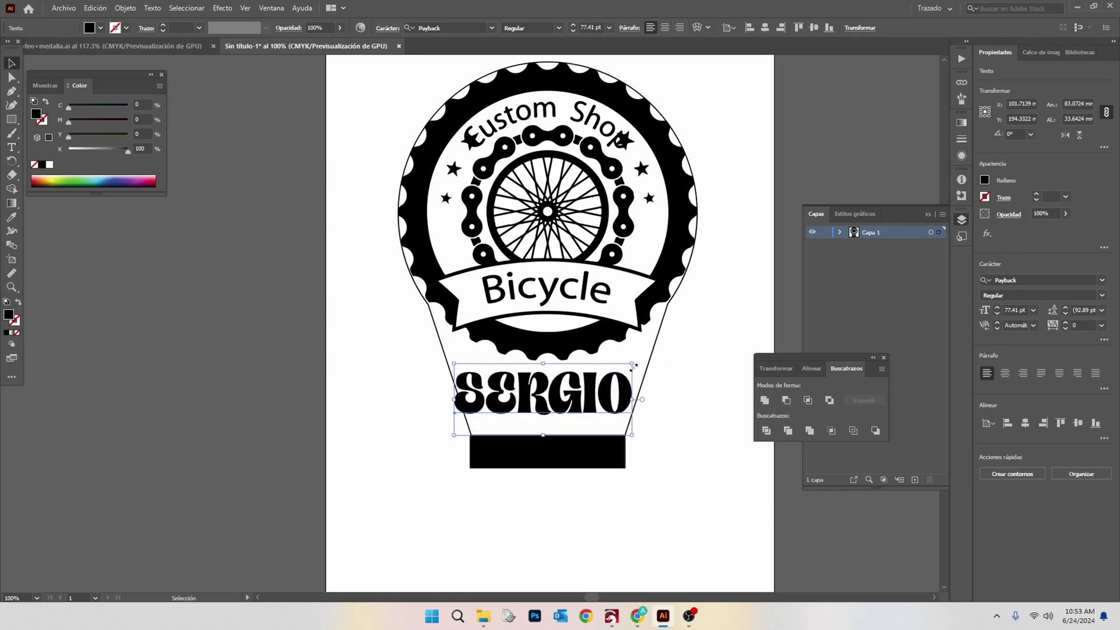
mouse_move(629, 366)
mouse_down()
mouse_move(611, 385)
mouse_move(624, 371)
mouse_up()
mouse_move(552, 405)
mouse_down()
mouse_move(566, 396)
mouse_move(554, 393)
mouse_up()
click(685, 397)
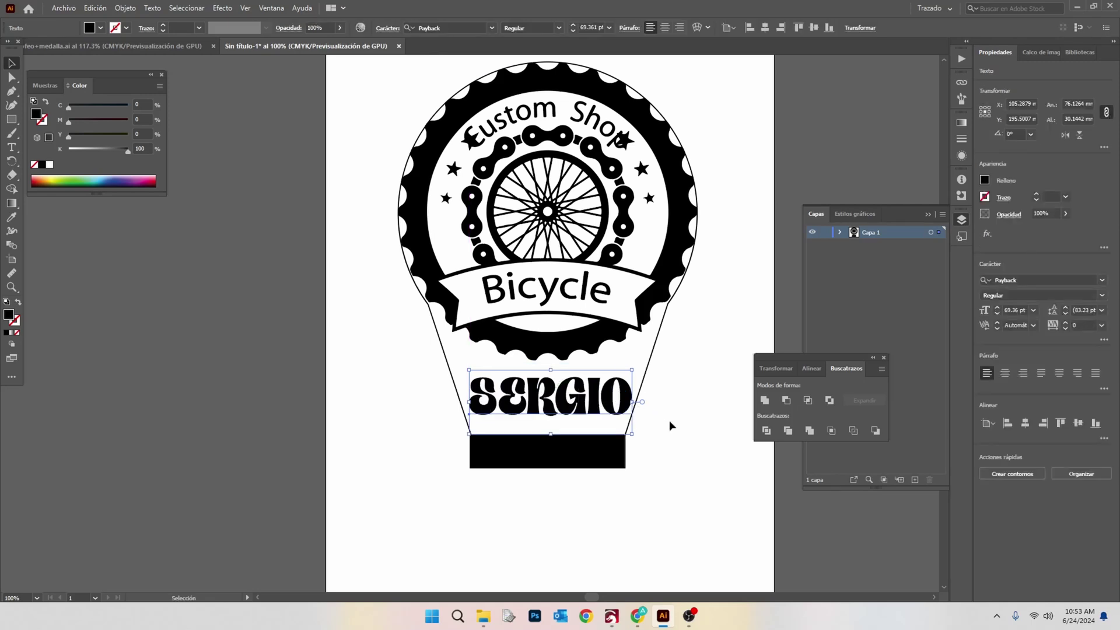
click(682, 425)
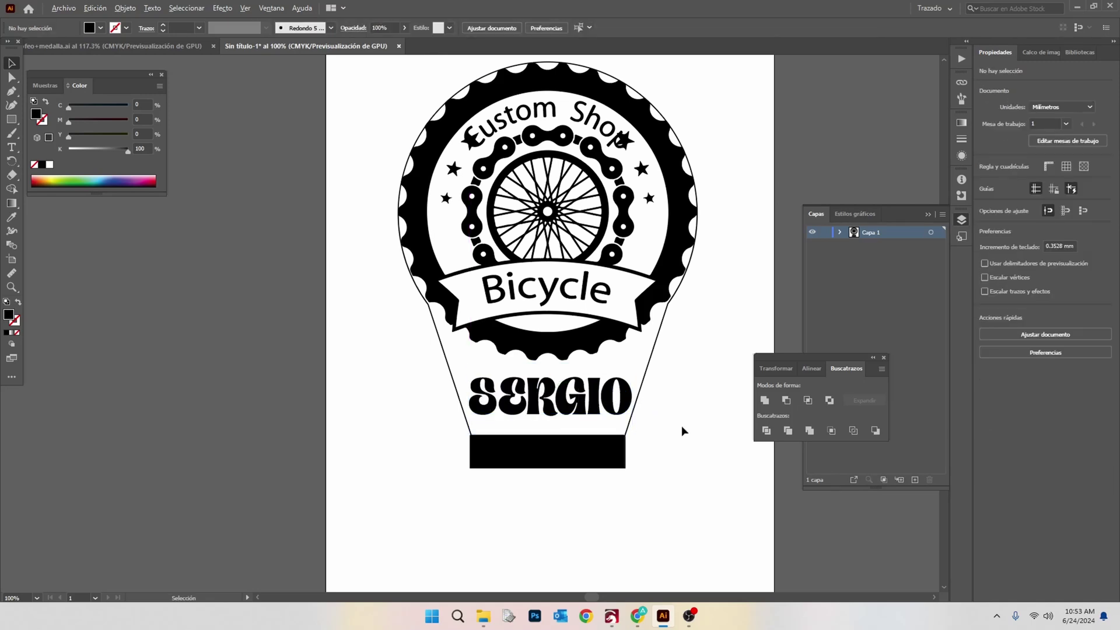
- Switch to Chrome and search Google Images for "DBUJO EN NEGRO MARIO BROS"
click(637, 616)
drag(248, 85, 3, 83)
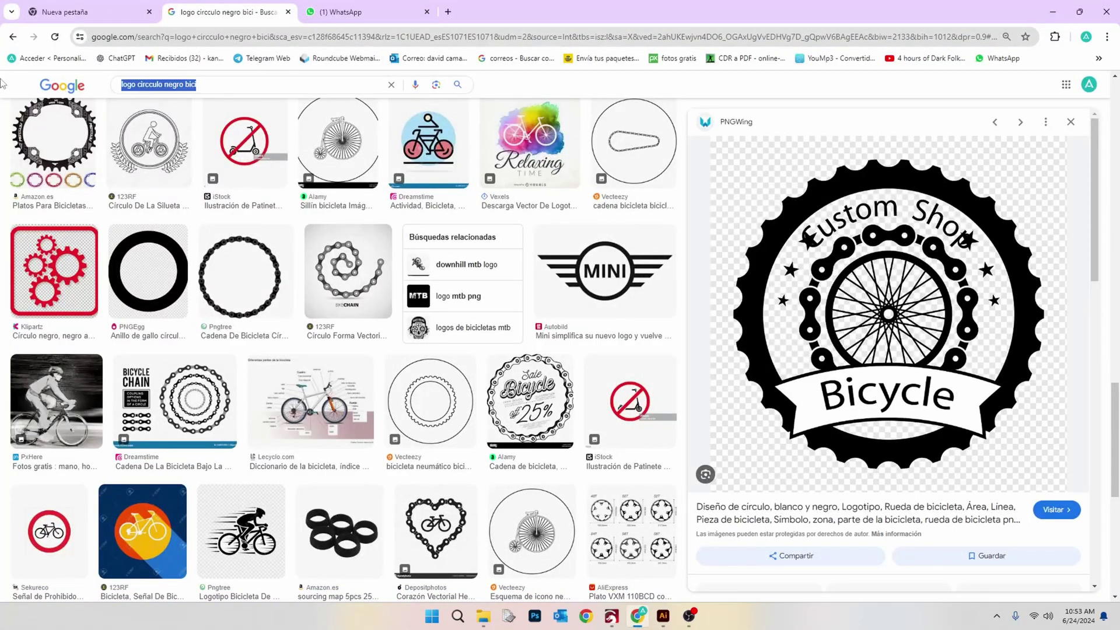
text(DBUJ)
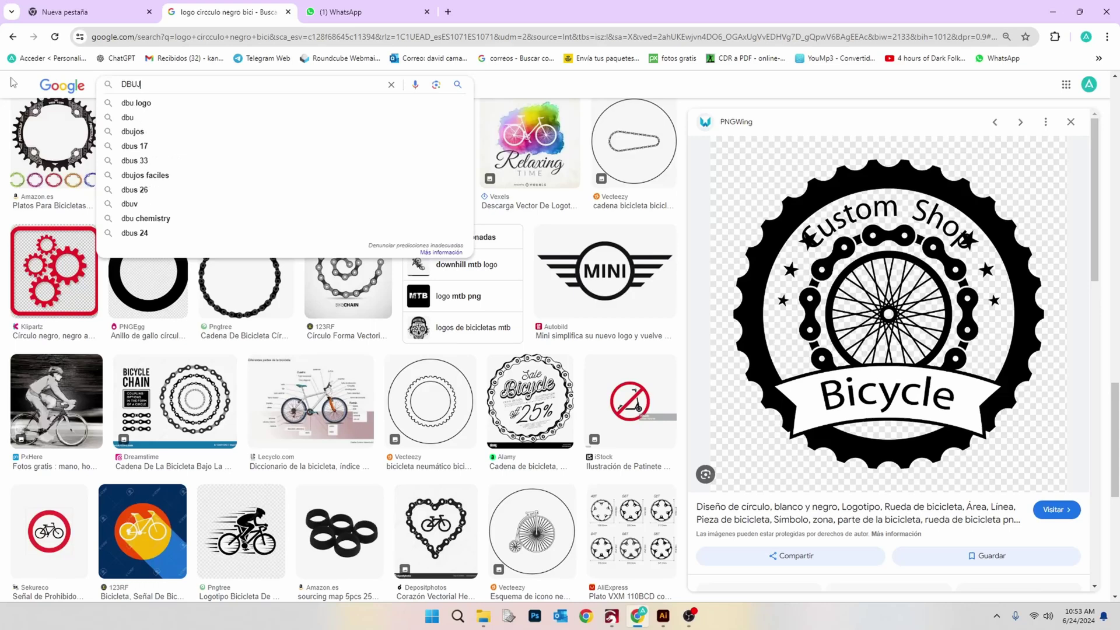
text(O EN NEGRO)
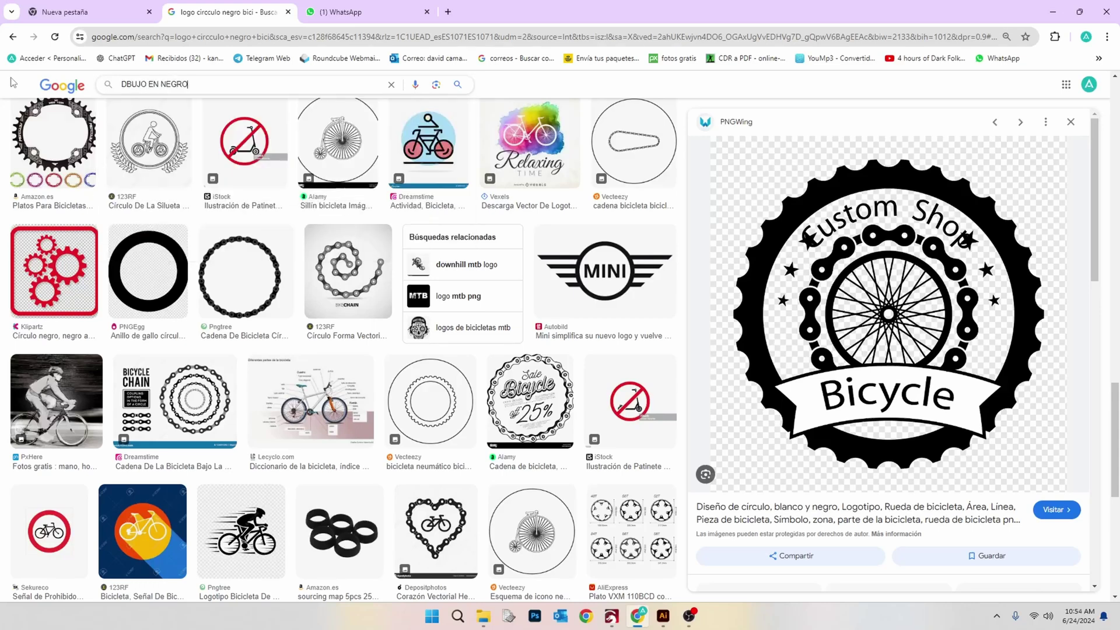
text( MARIO BROS)
key(Return)
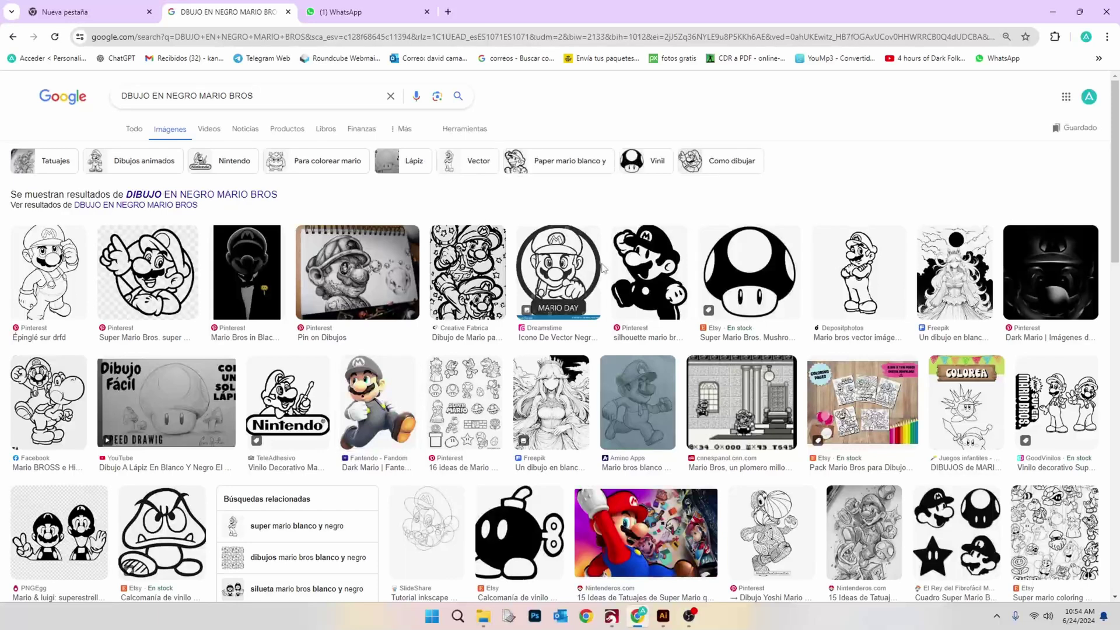
- Copy the round "MARIO DAY" image, switch back to Illustrator, and paste it in place of the deleted bicycle badge
click(604, 268)
right_click(916, 382)
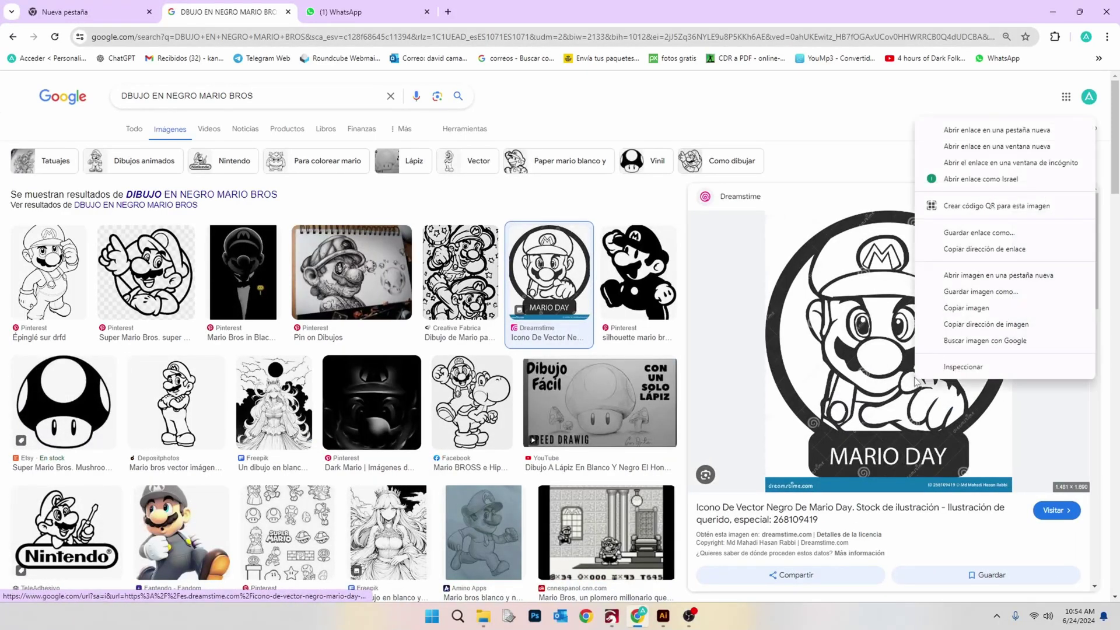
click(967, 308)
click(663, 617)
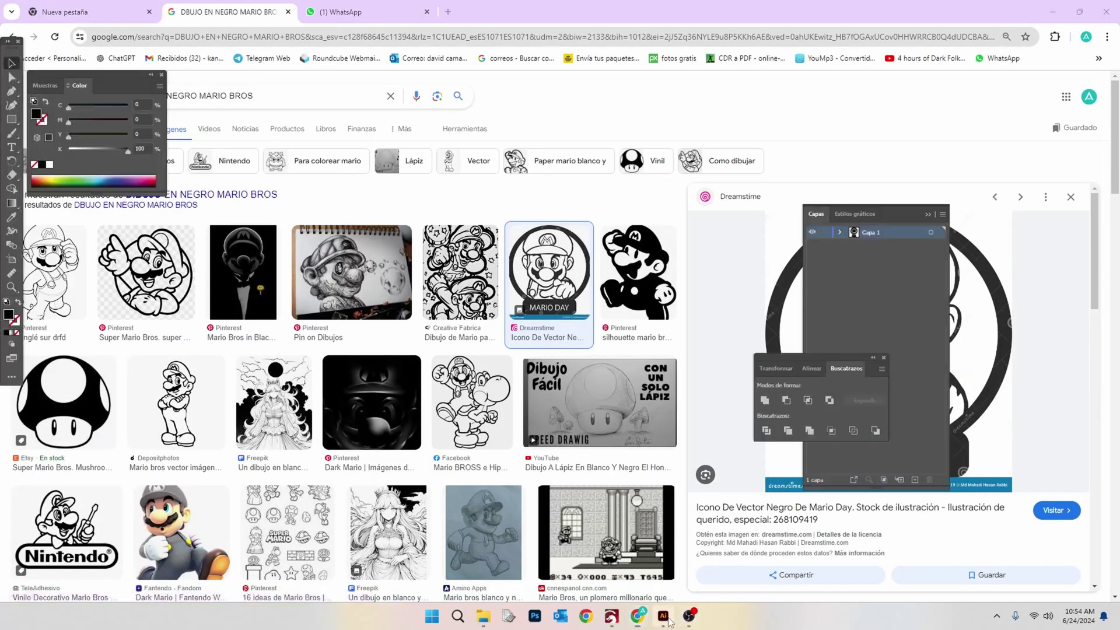
click(427, 244)
key(Delete)
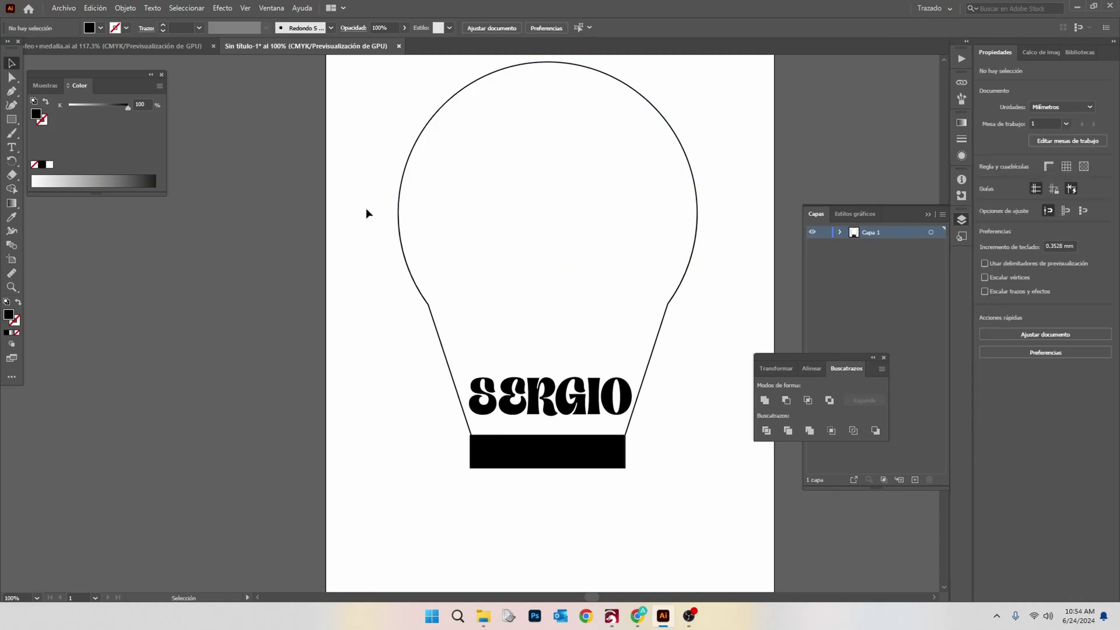
key(ctrl+v)
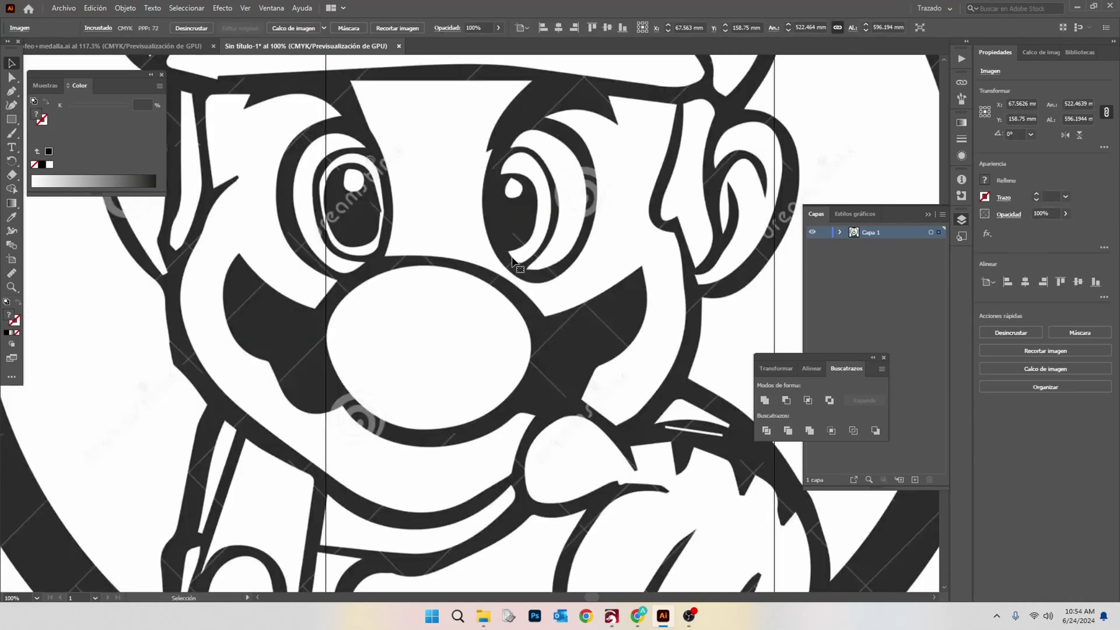
- Trace the pasted Mario image with the "Gráfico con bosquejo" preset and expand the result into vector paths
scroll(548, 201, down, 6)
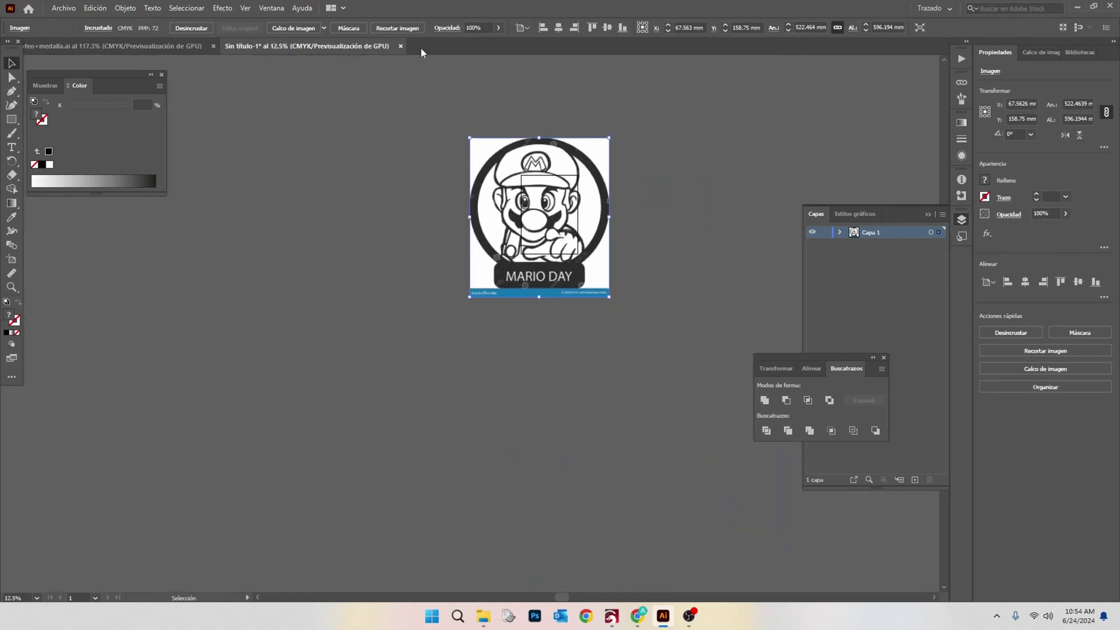
click(327, 29)
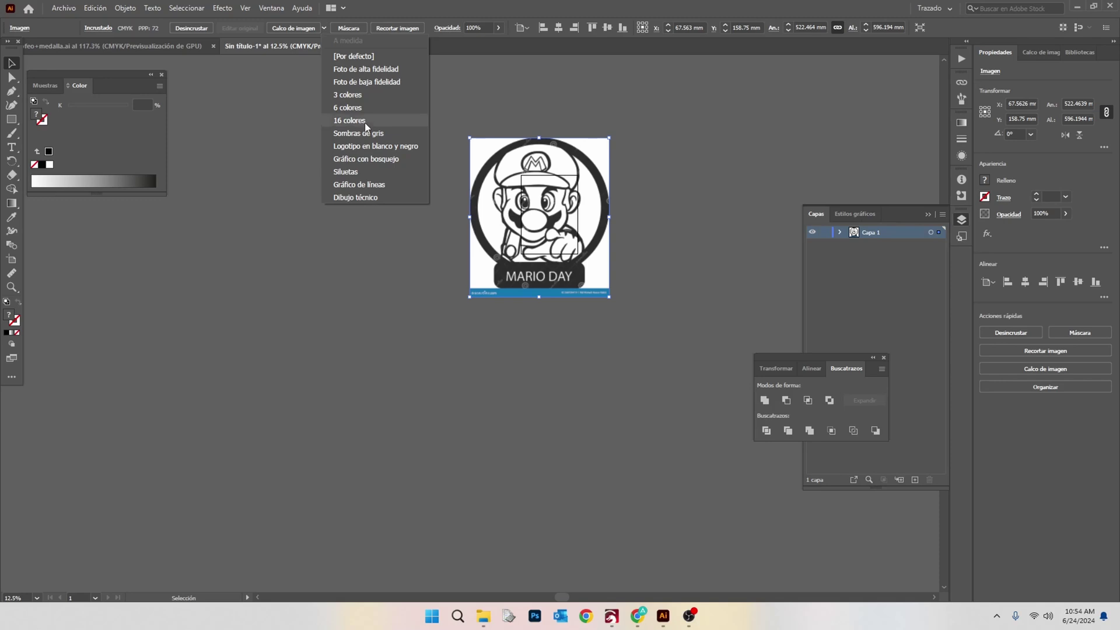
click(374, 159)
scroll(589, 151, up, 1)
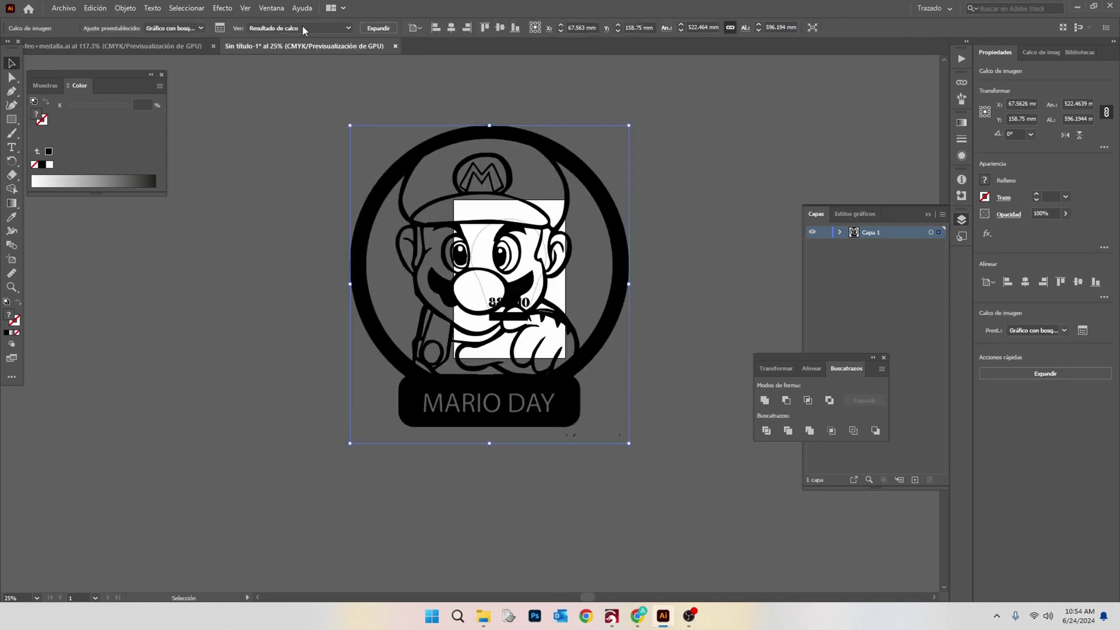
click(376, 28)
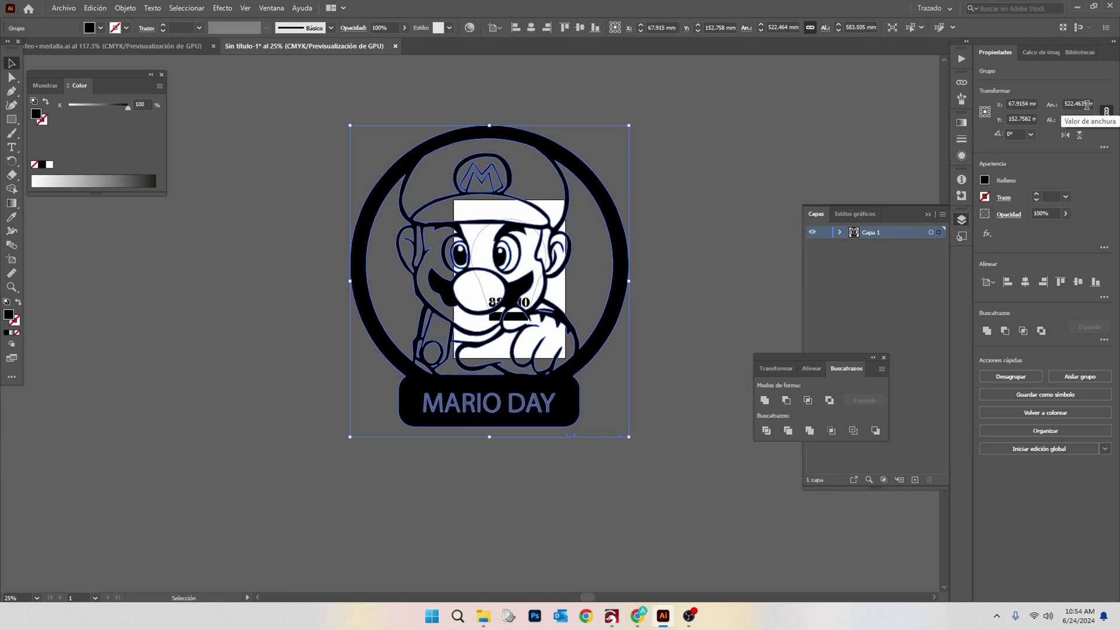
- Scale the traced Mario graphic proportionally to a width of 140 mm and move it onto the silhouette's circle
text(140)
key(Return)
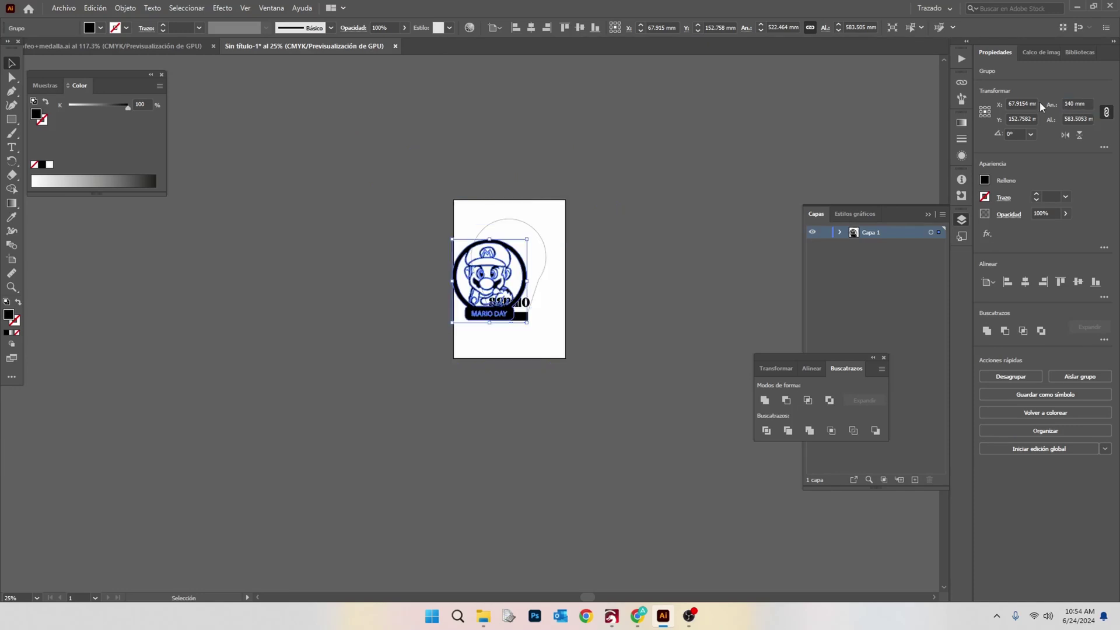
scroll(538, 276, up, 4)
scroll(538, 235, down, 3)
scroll(542, 137, up, 5)
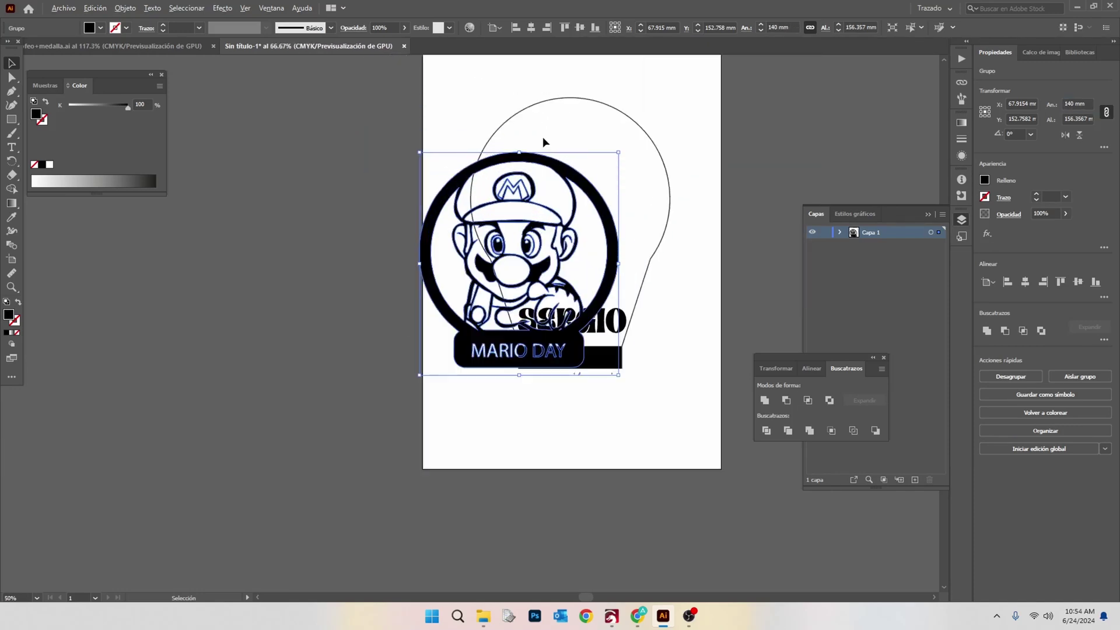
drag(542, 203, 659, 73)
click(284, 265)
scroll(284, 267, down, 2)
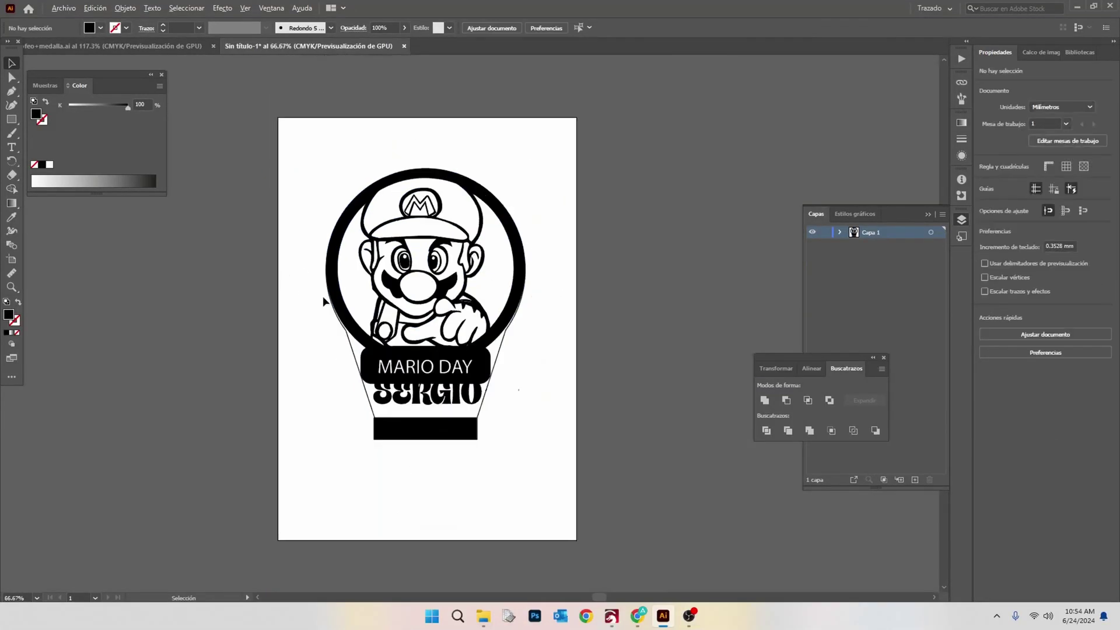
- Stretch the Mario graphic slightly downward from its lower edge
click(426, 363)
scroll(393, 411, up, 4)
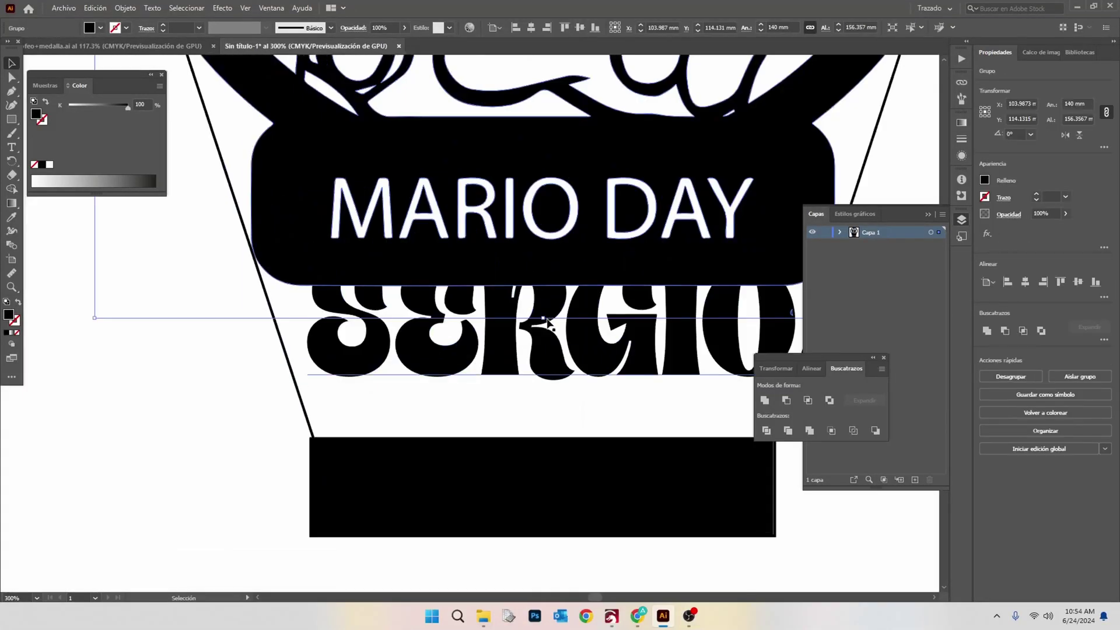
mouse_move(545, 319)
mouse_down()
mouse_move(543, 353)
mouse_move(544, 335)
mouse_up()
- Move the name text down between the "MARIO DAY" banner and the base, and shrink it to fit inside the neck
click(449, 386)
scroll(529, 383, down, 3)
drag(523, 378, 523, 394)
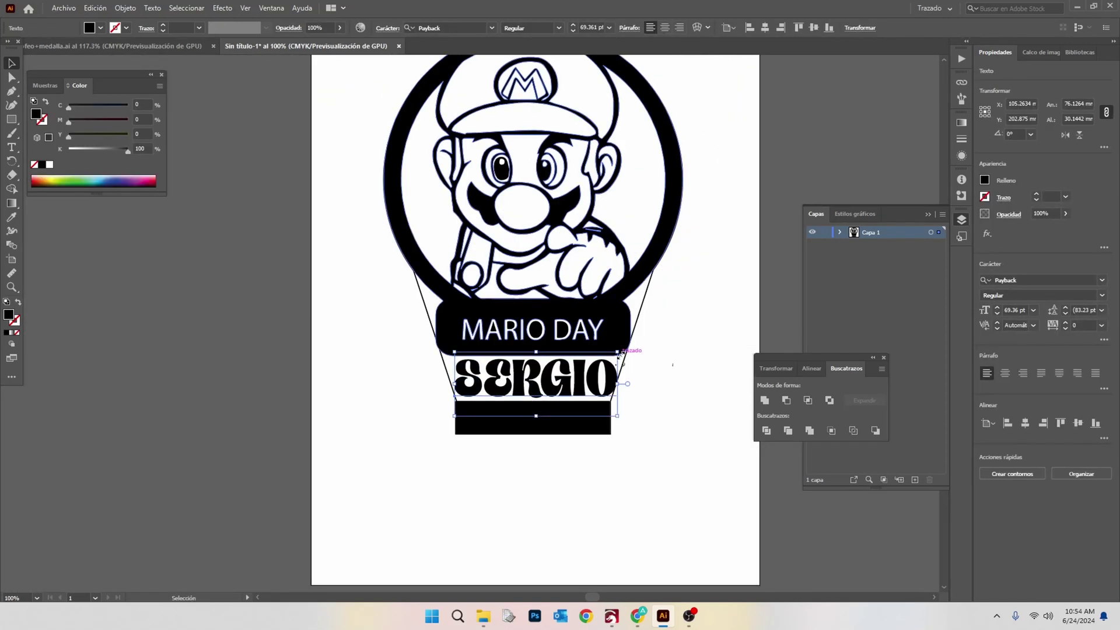
drag(621, 352, 607, 355)
click(685, 421)
- Delete the black base rectangle below the name, keeping the silhouette outline
scroll(685, 422, down, 3)
scroll(685, 422, up, 1)
scroll(685, 422, up, 3)
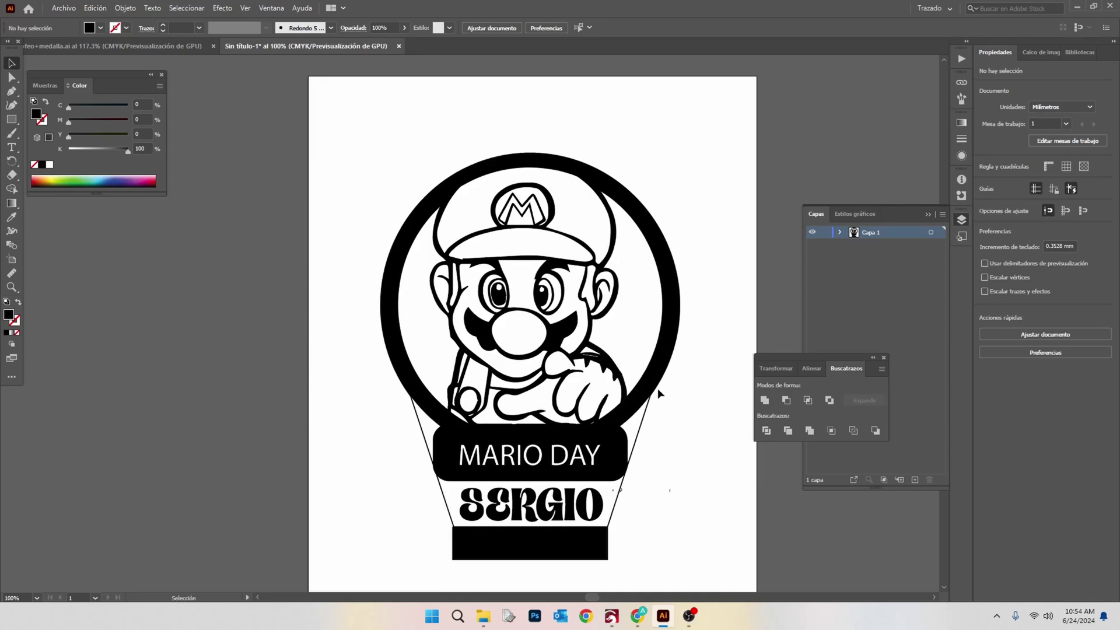
scroll(622, 402, down, 2)
scroll(647, 402, up, 1)
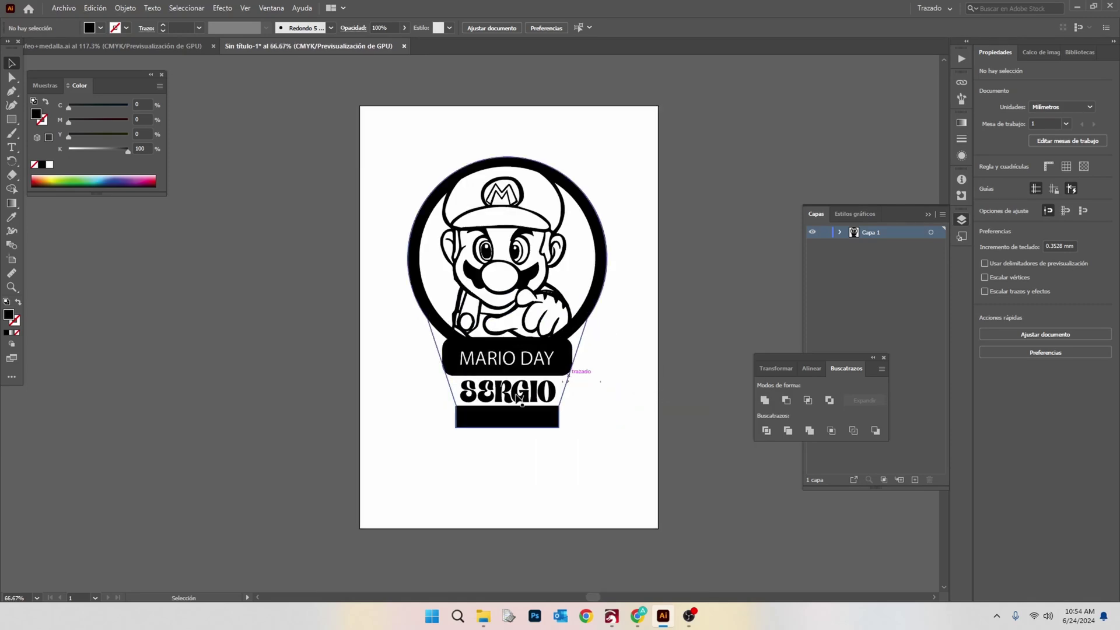
click(493, 417)
key(Delete)
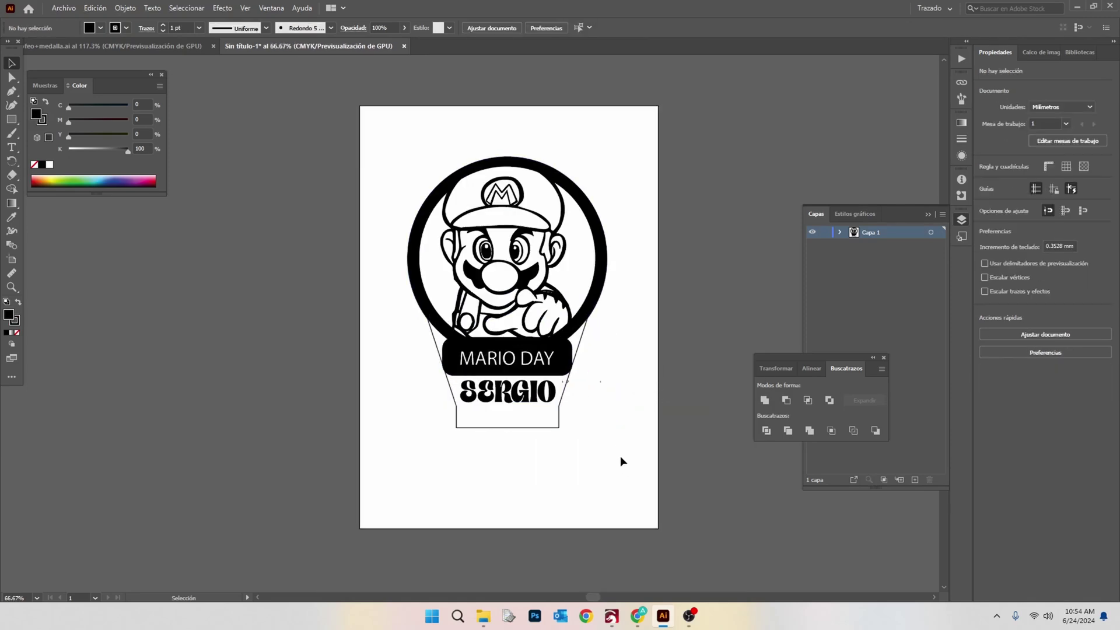
- Draw a black-filled rectangle about 175 × 187 mm beside the trophy design
drag(640, 487, 380, 107)
click(366, 234)
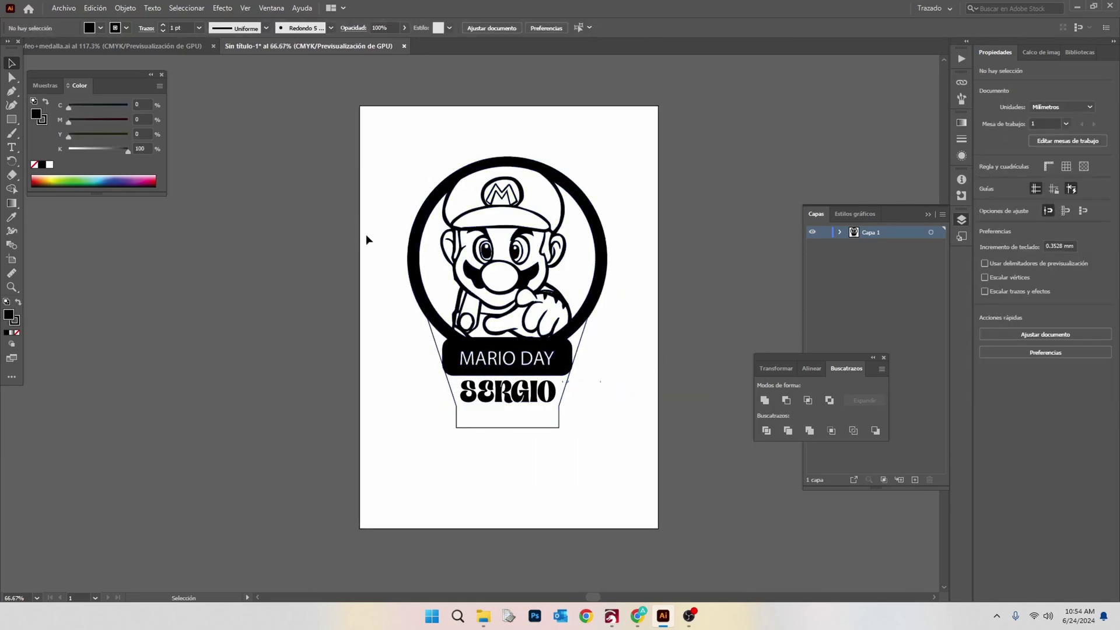
click(12, 119)
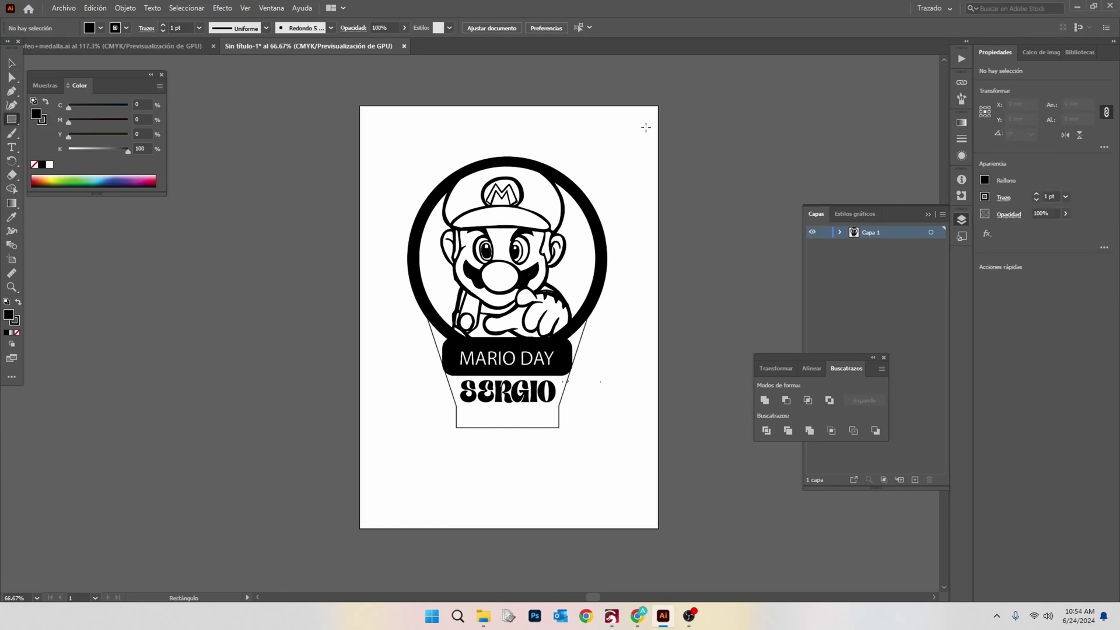
drag(646, 128, 895, 392)
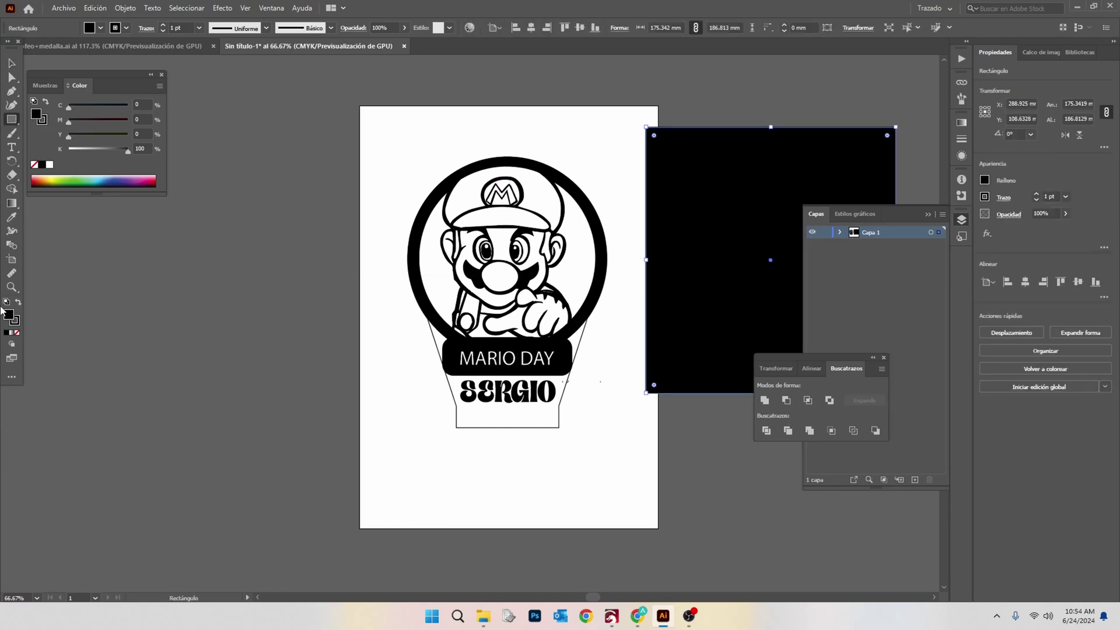
- Set the black rectangle's width to 140 mm, keeping its proportions
scroll(403, 241, down, 3)
scroll(747, 249, up, 3)
scroll(1084, 105, down, 1)
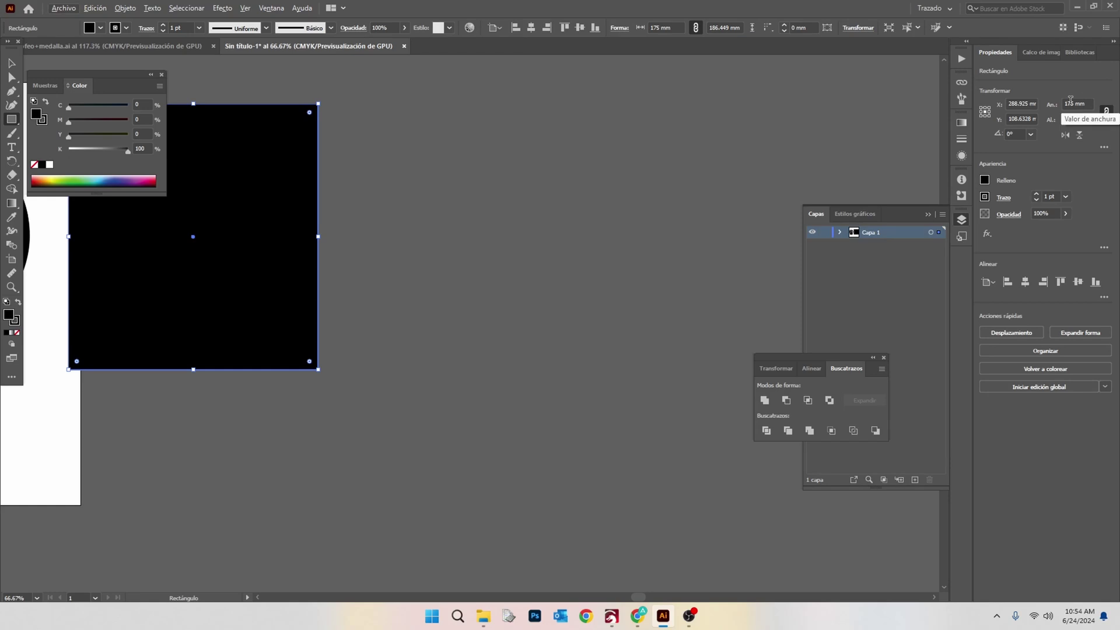
drag(1074, 103, 1000, 109)
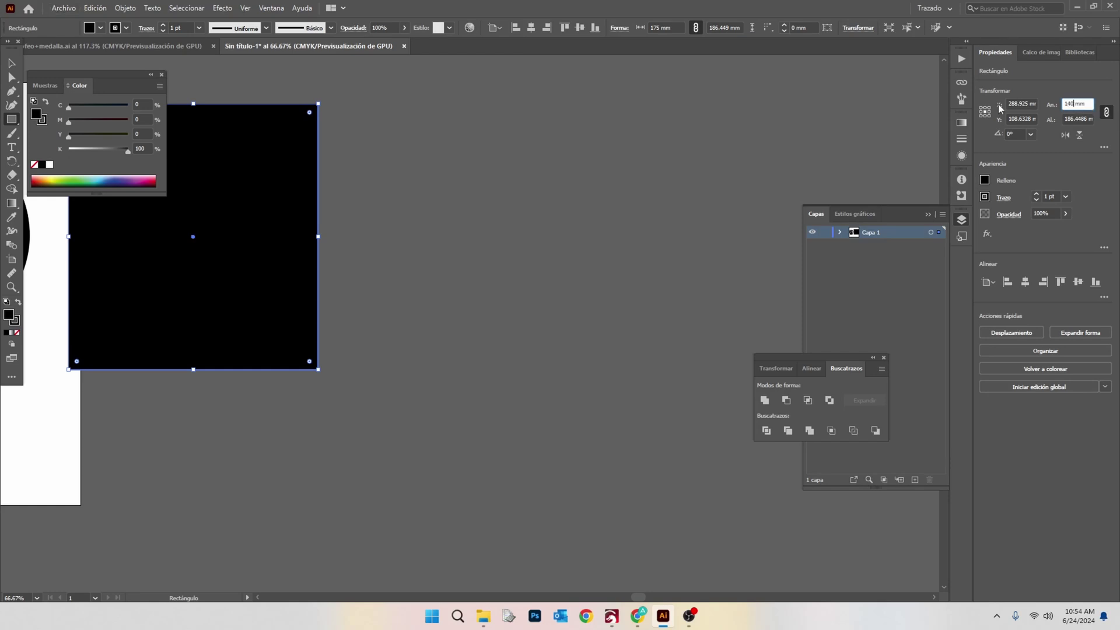
key(Return)
- Create a second black rectangle of 175.342 × 186.813 mm and delete the first one beside the artboard
click(461, 197)
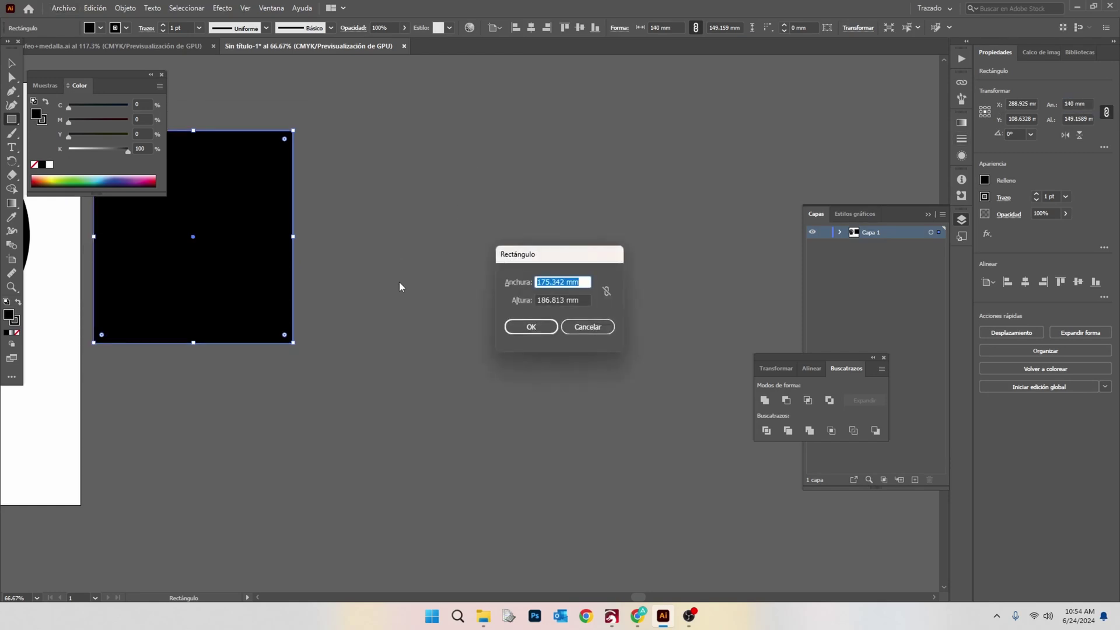
click(524, 325)
scroll(525, 324, down, 2)
scroll(267, 278, up, 3)
scroll(724, 330, down, 2)
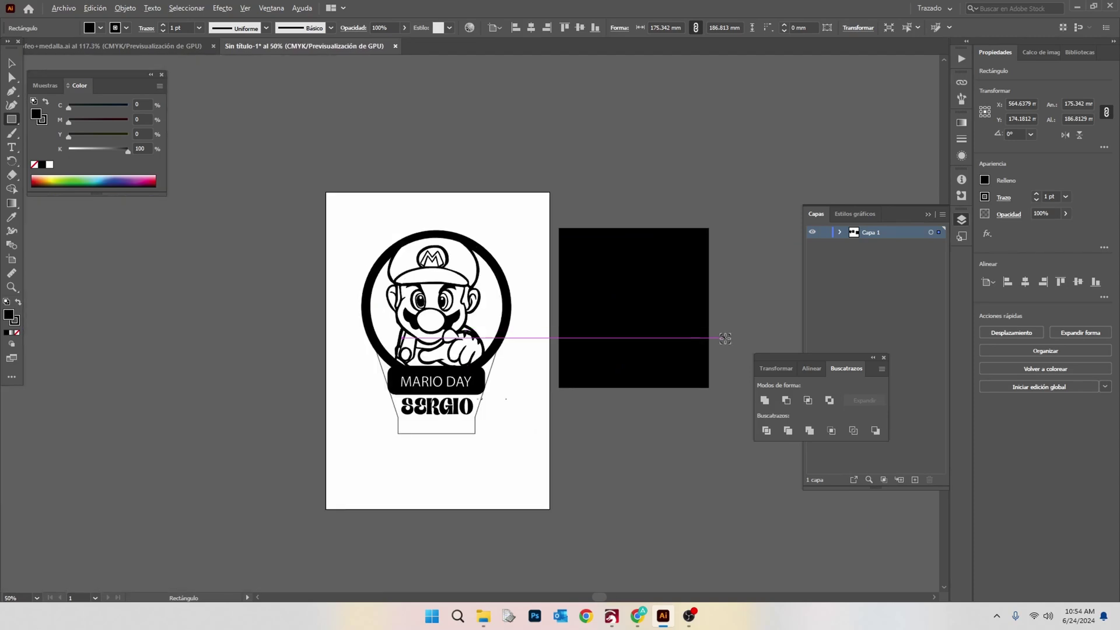
scroll(725, 338, up, 1)
scroll(381, 479, down, 3)
scroll(433, 468, up, 2)
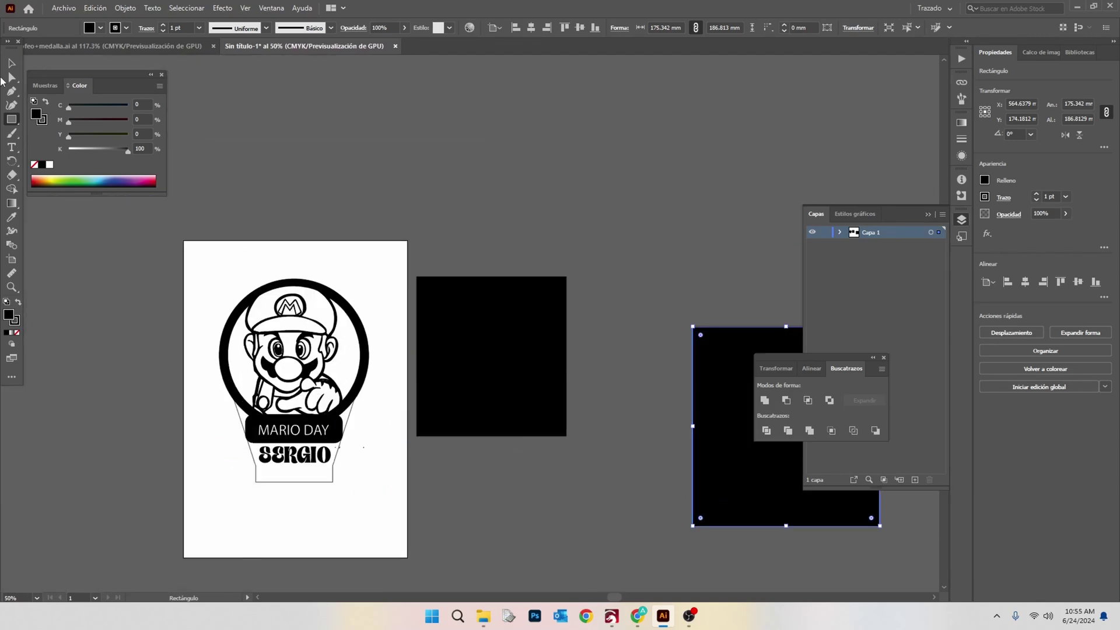
click(11, 63)
click(529, 364)
key(Delete)
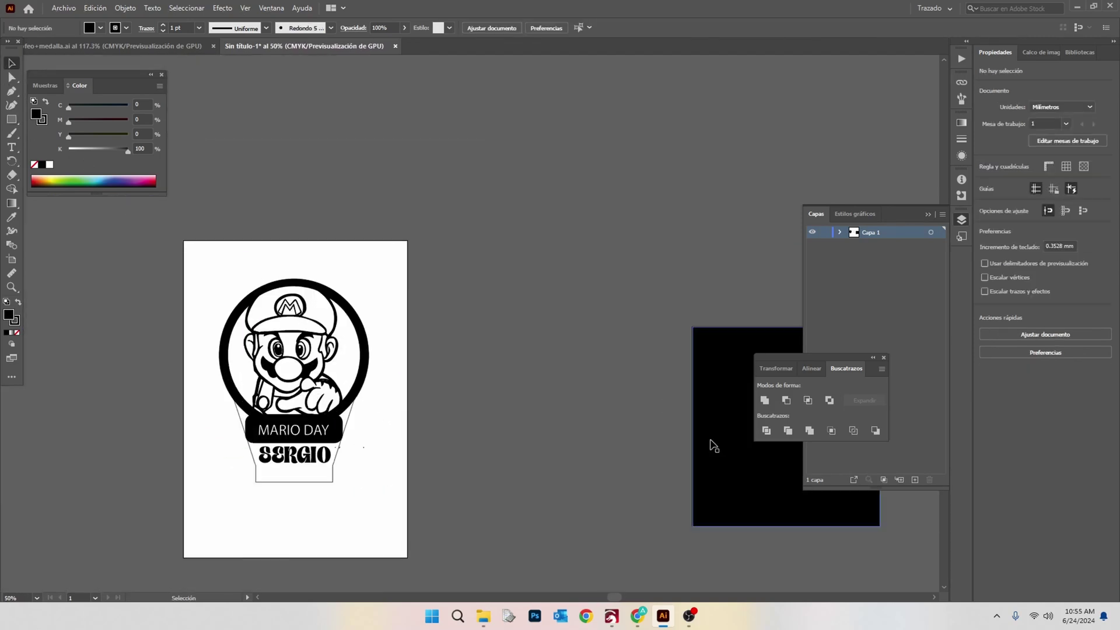
- Move the remaining black rectangle close beside the artboard and set its width to 140 mm, keeping its proportions
drag(713, 446, 446, 328)
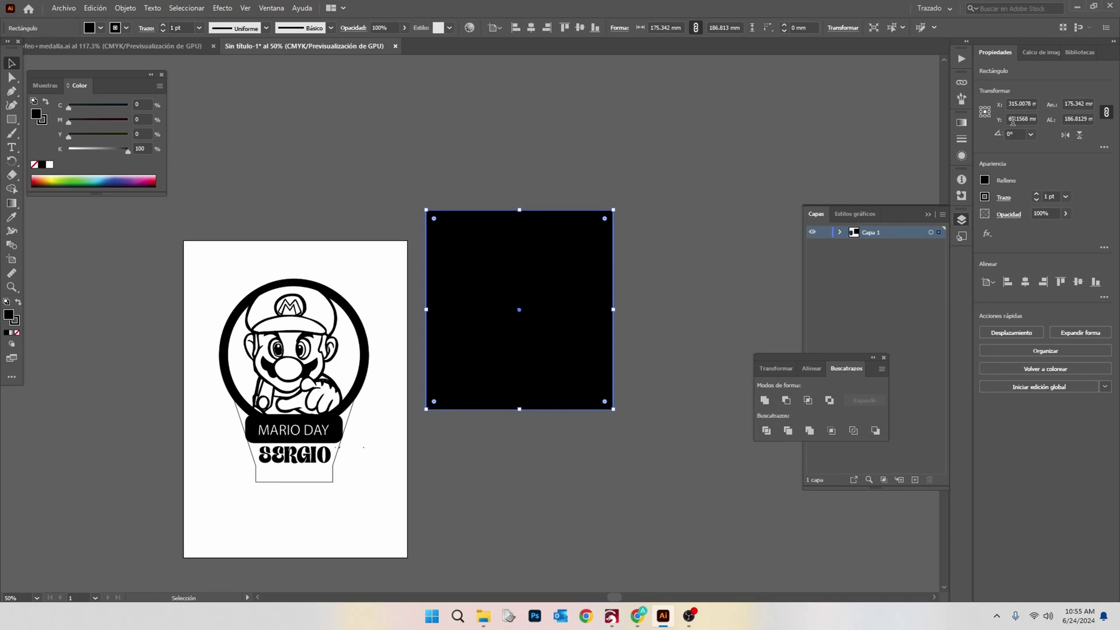
text(140)
key(Return)
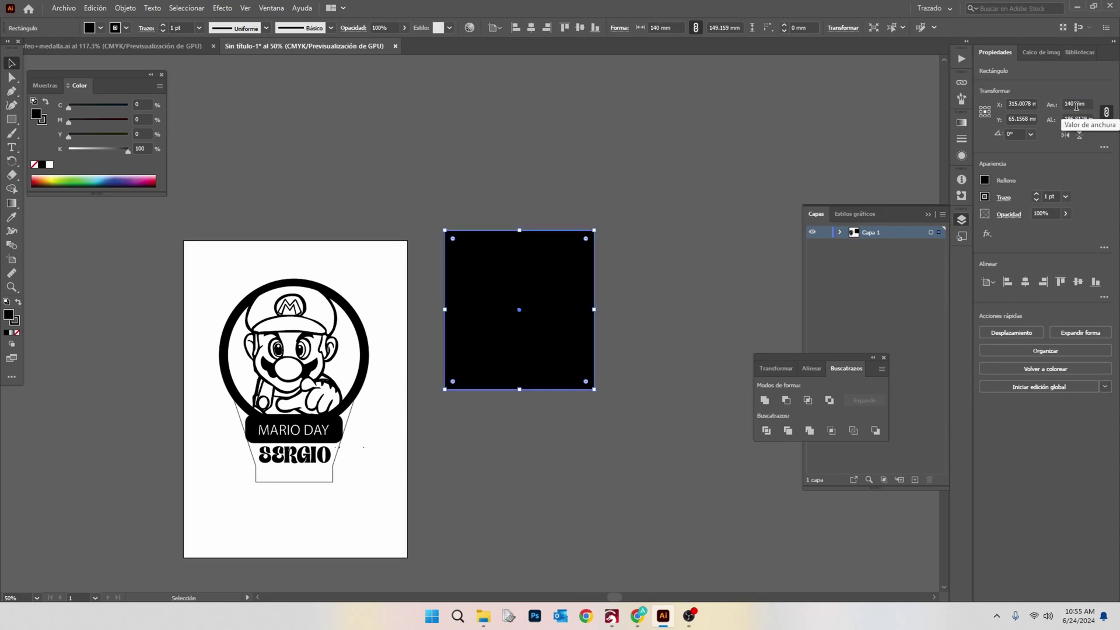
click(152, 200)
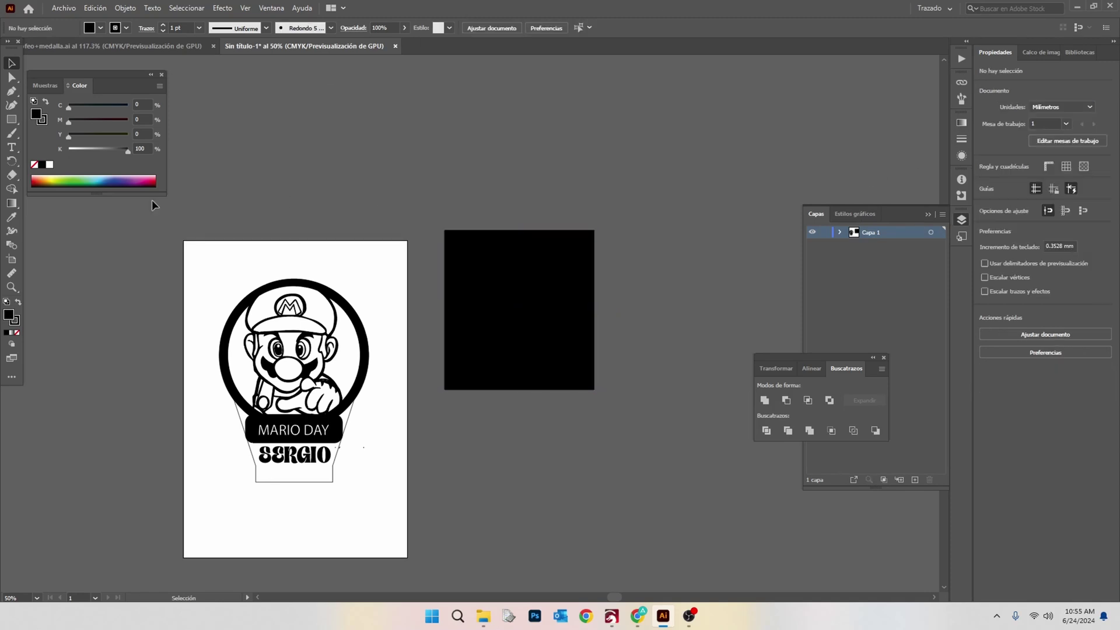
- Draw a small black rectangle about 74 × 41 mm below the large one
click(12, 119)
mouse_move(495, 410)
mouse_down()
mouse_move(575, 454)
mouse_move(506, 435)
mouse_up()
click(12, 61)
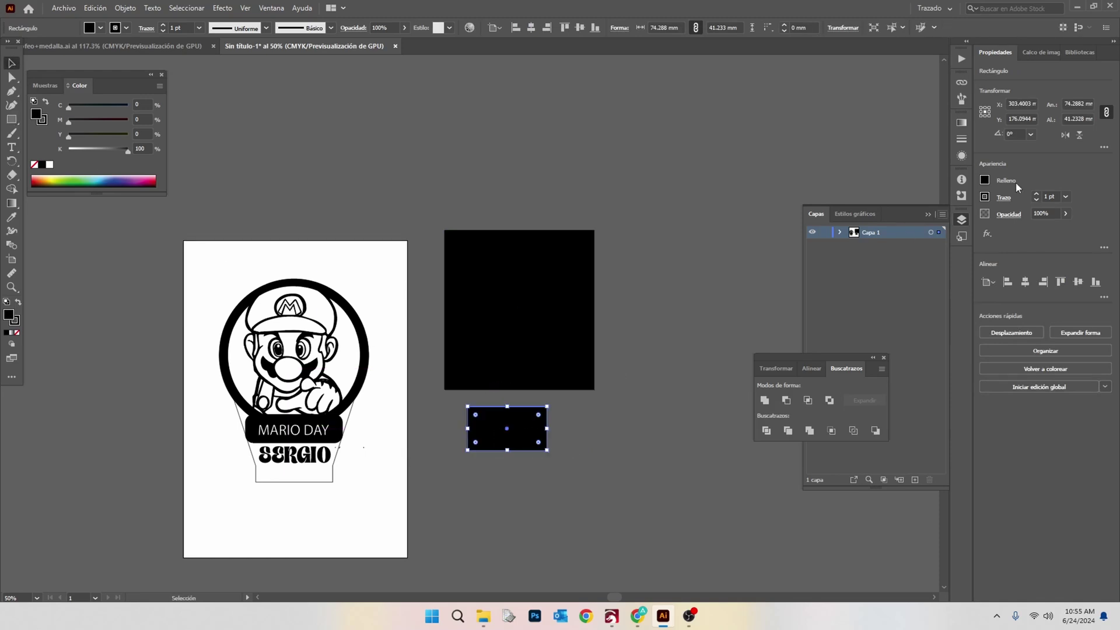
- Set the small rectangle's size to 72 mm wide and 30 mm high, with proportions unlinked
text(72)
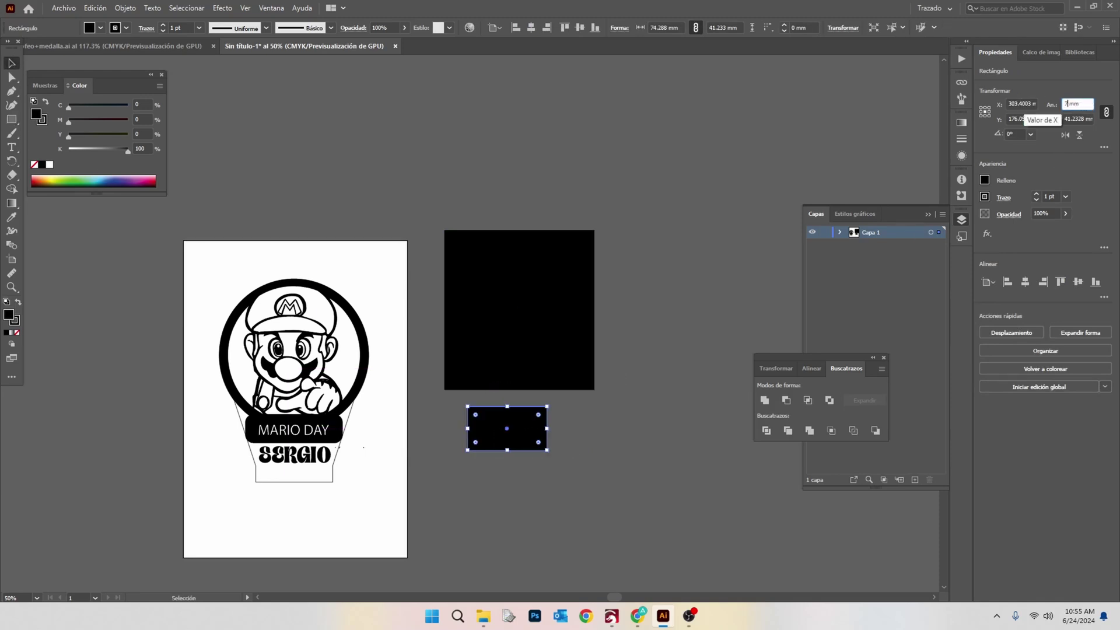
key(Tab)
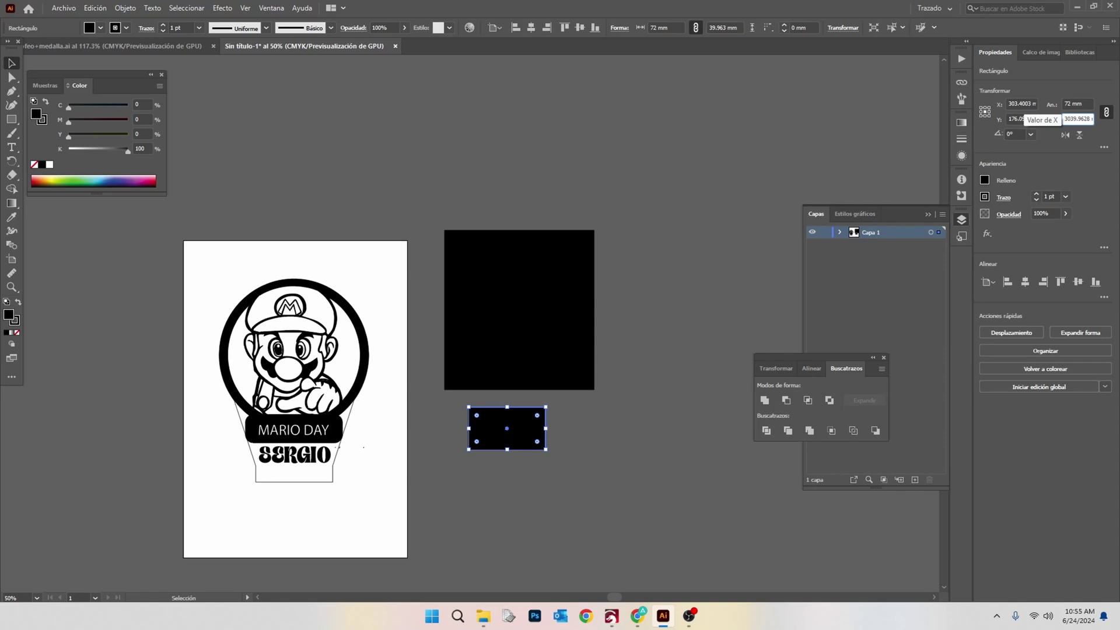
text(3028)
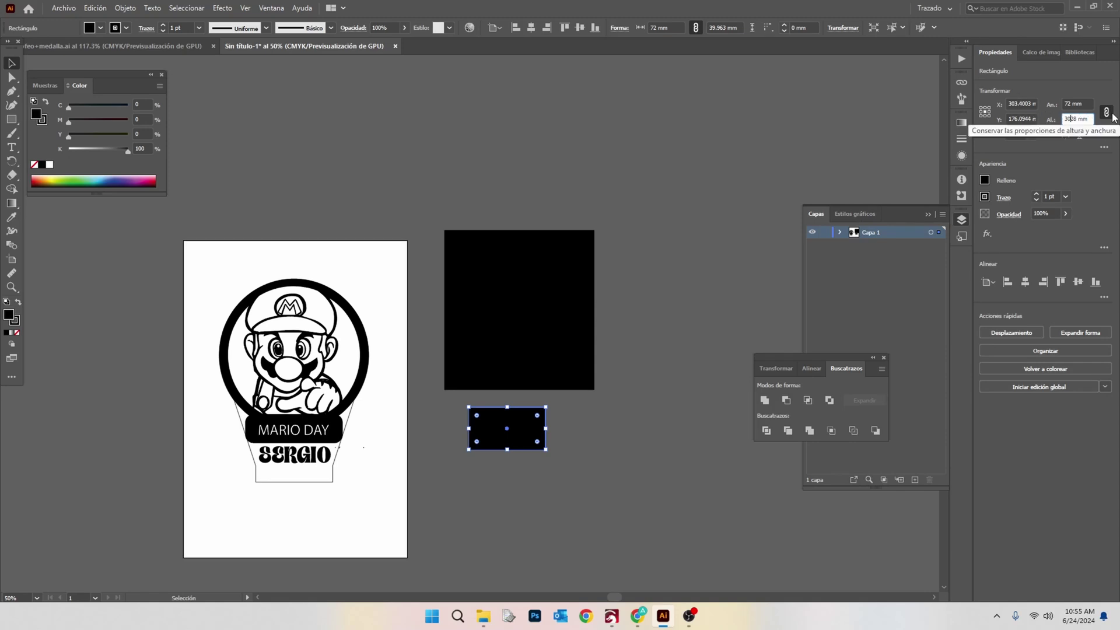
key(Return)
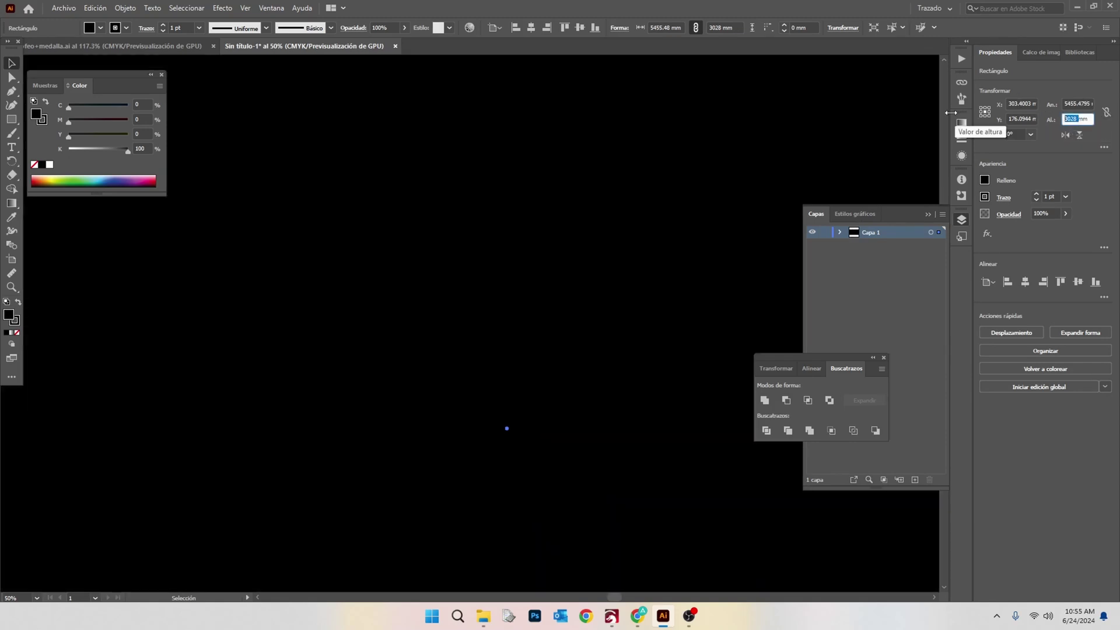
key(Return)
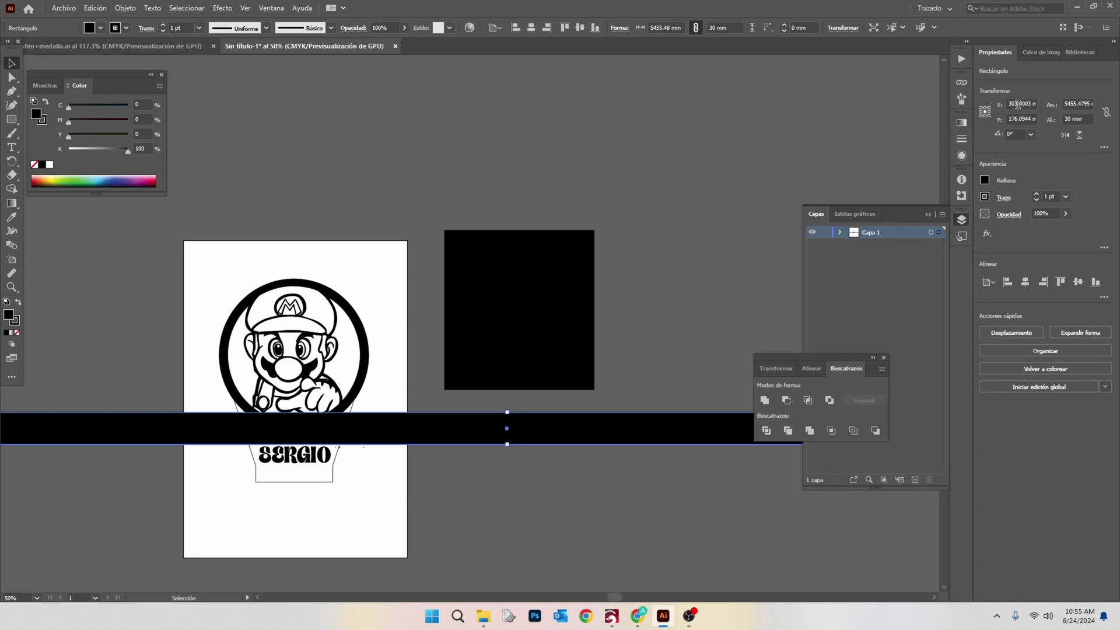
text(72mm)
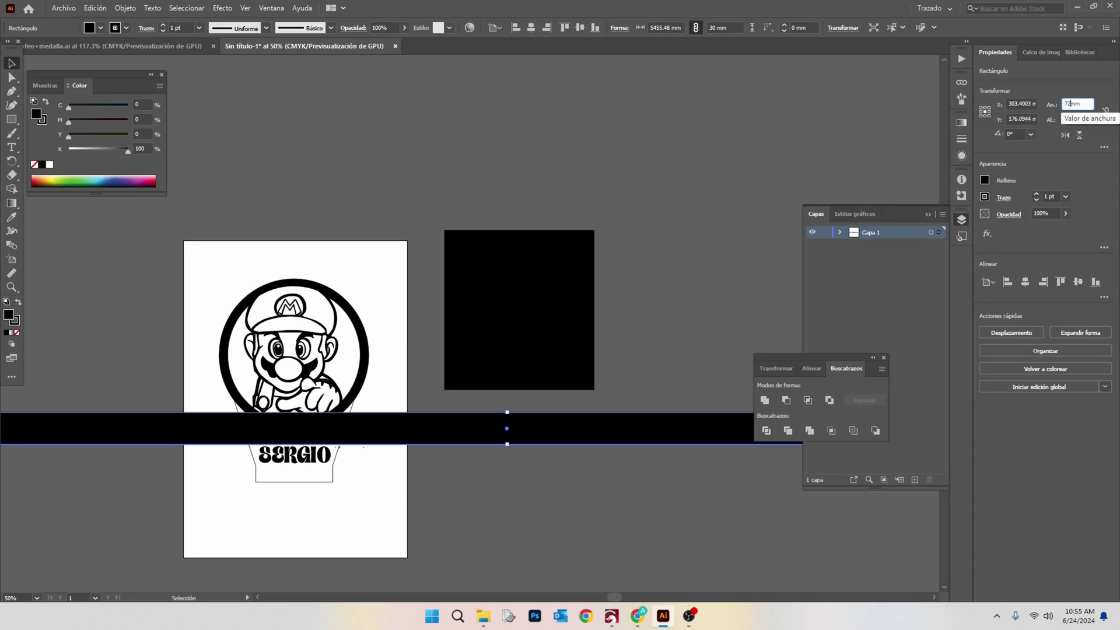
key(Return)
- Centre the small and large black rectangles horizontally on each other
drag(512, 431, 516, 427)
drag(591, 458, 508, 288)
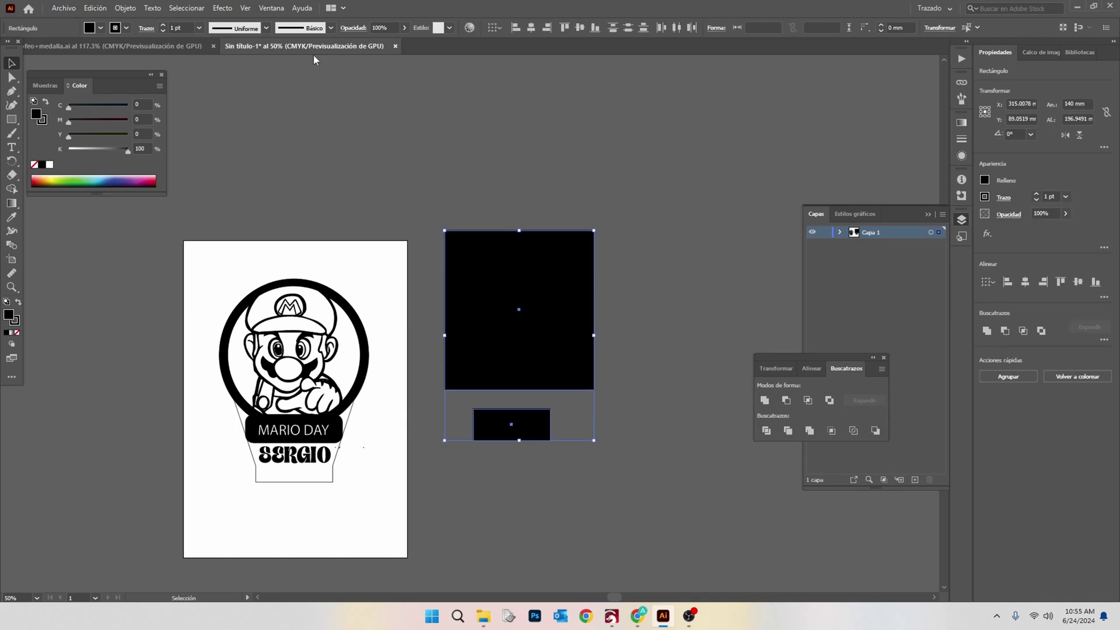
click(532, 28)
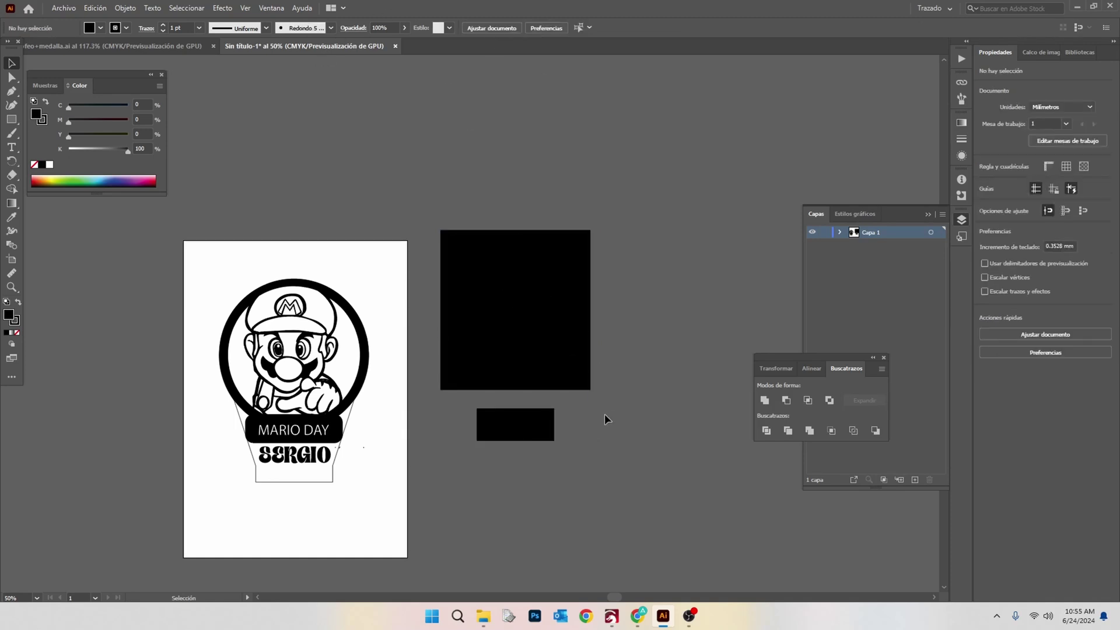
- Adjust the small rectangle's vertical gap below the large one until both together span about 187 mm in height
drag(604, 415, 484, 290)
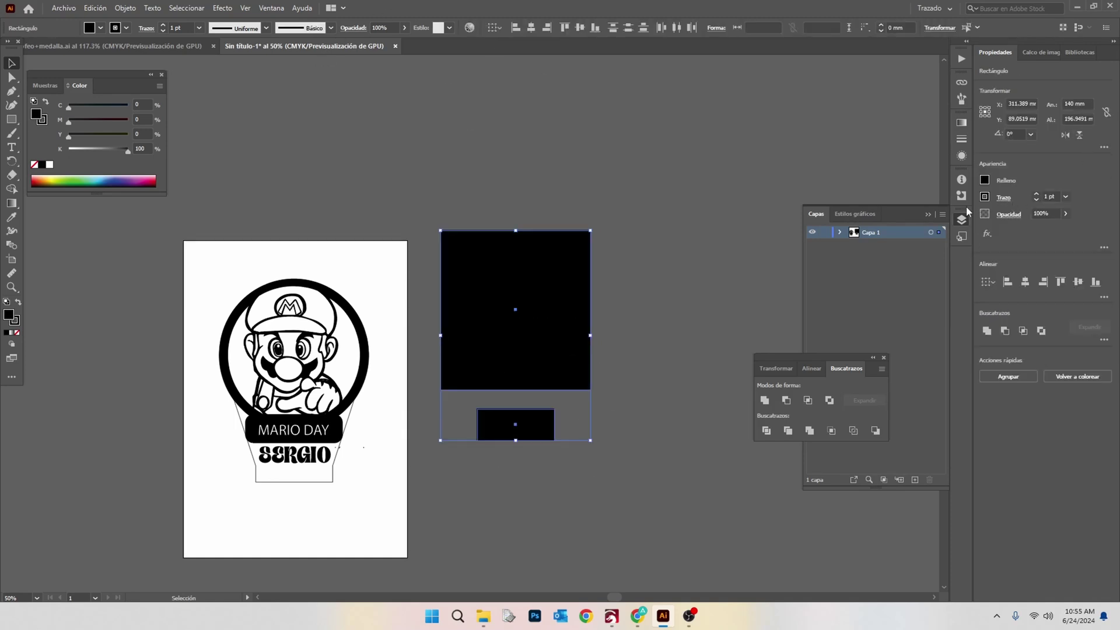
click(555, 465)
drag(533, 415, 533, 400)
shift+click(525, 307)
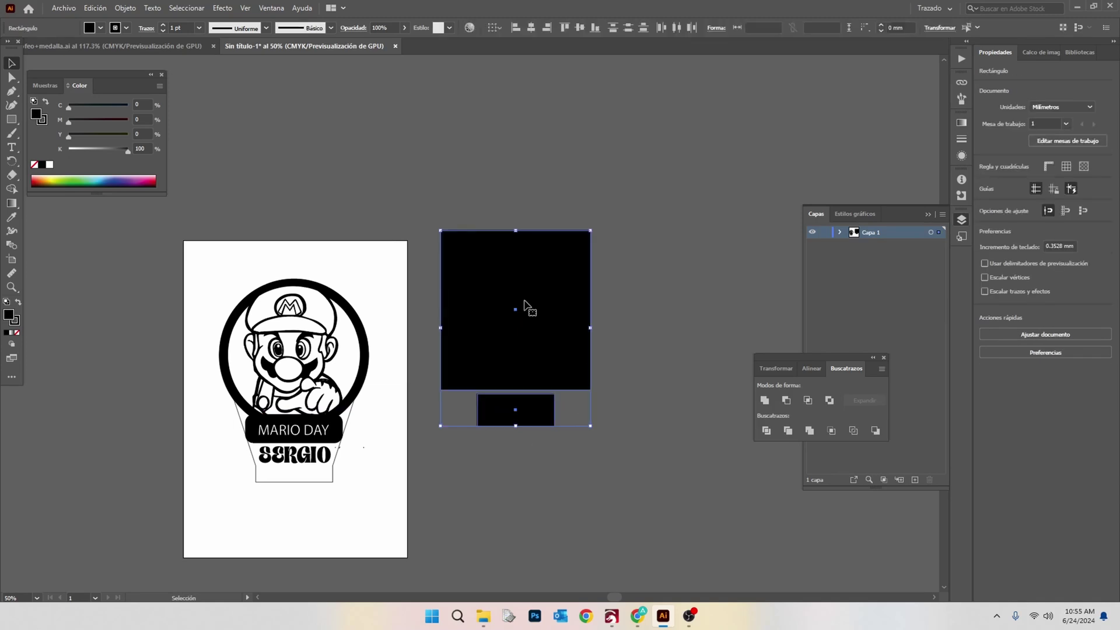
click(560, 420)
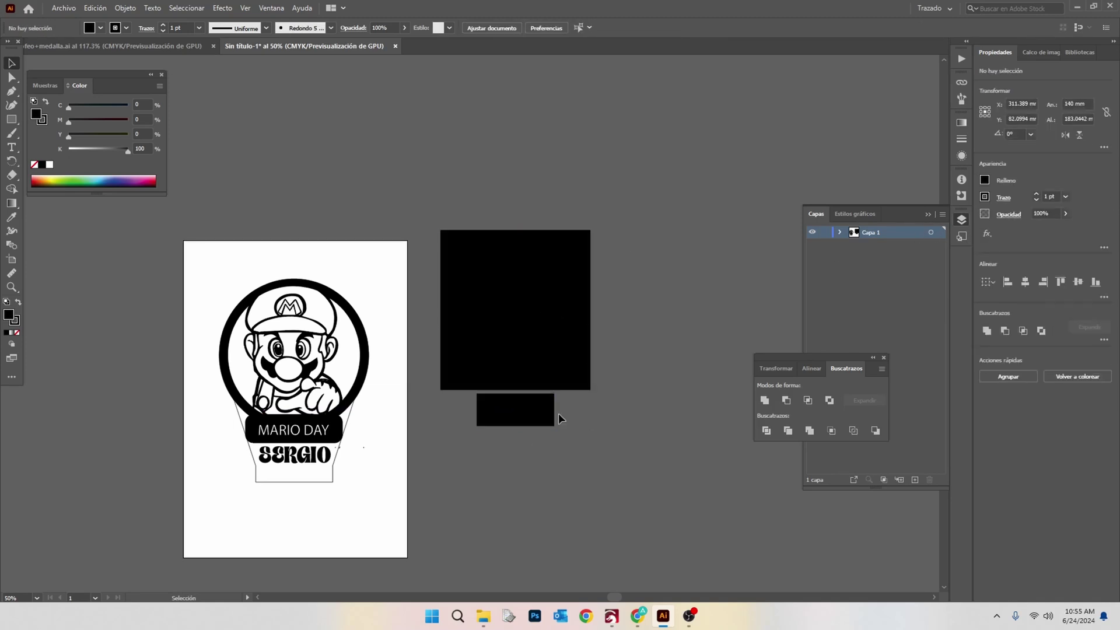
drag(549, 415, 518, 430)
click(605, 469)
drag(605, 469, 516, 312)
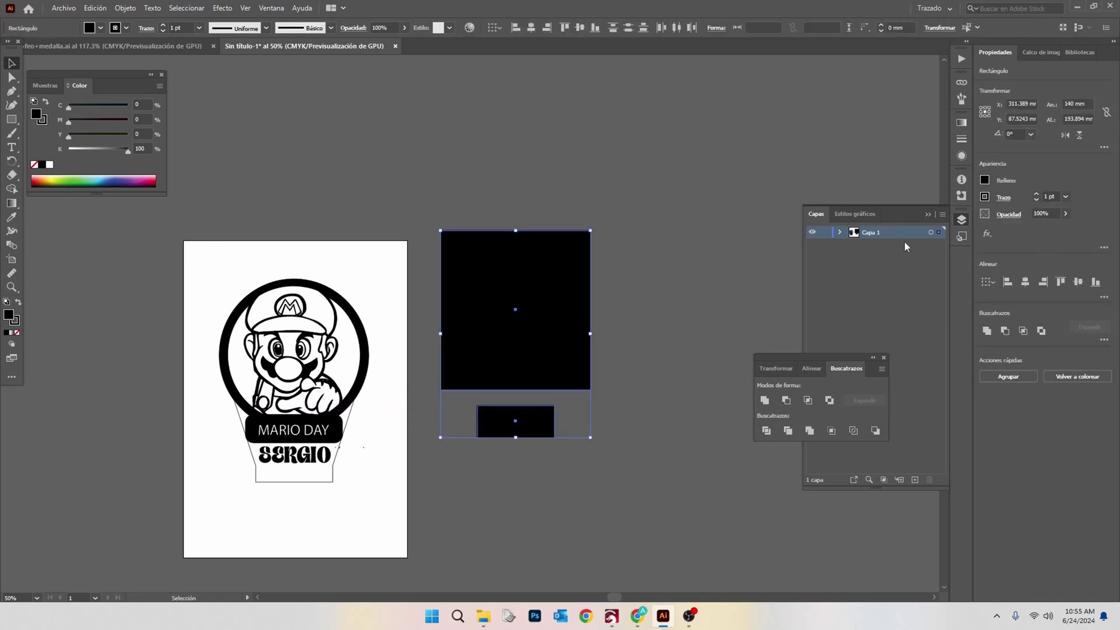
click(565, 412)
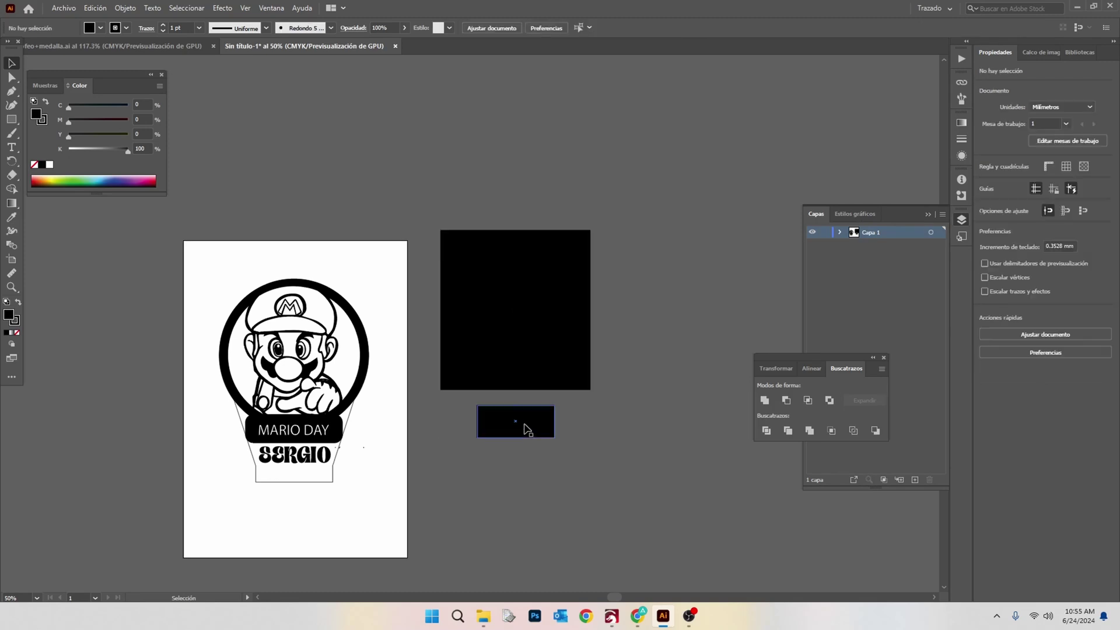
drag(520, 424, 521, 416)
click(626, 429)
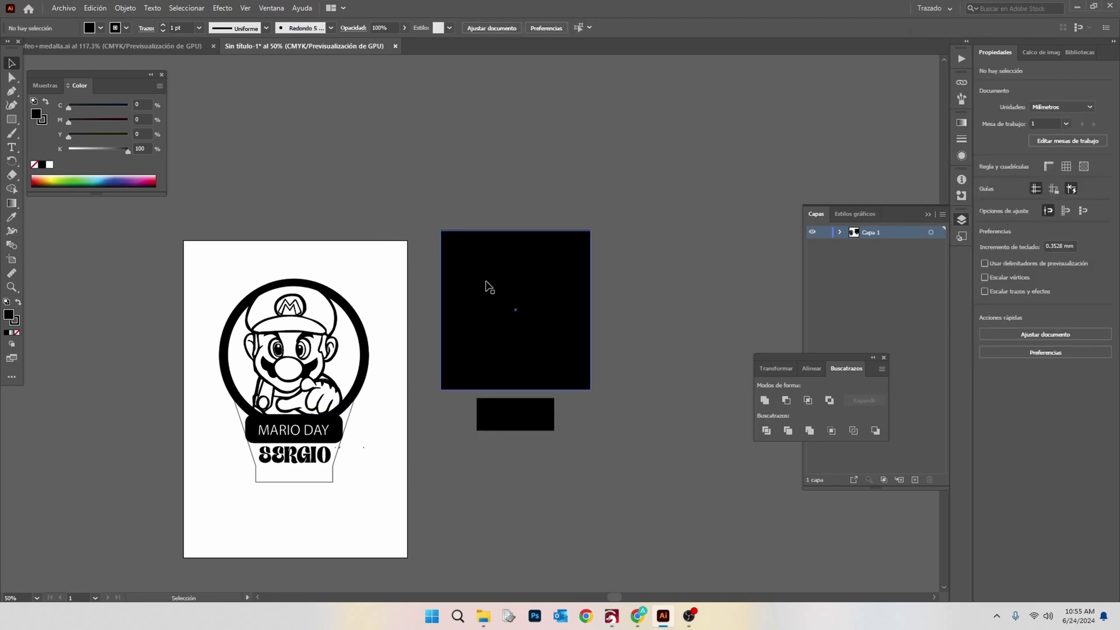
click(549, 350)
drag(582, 471, 519, 345)
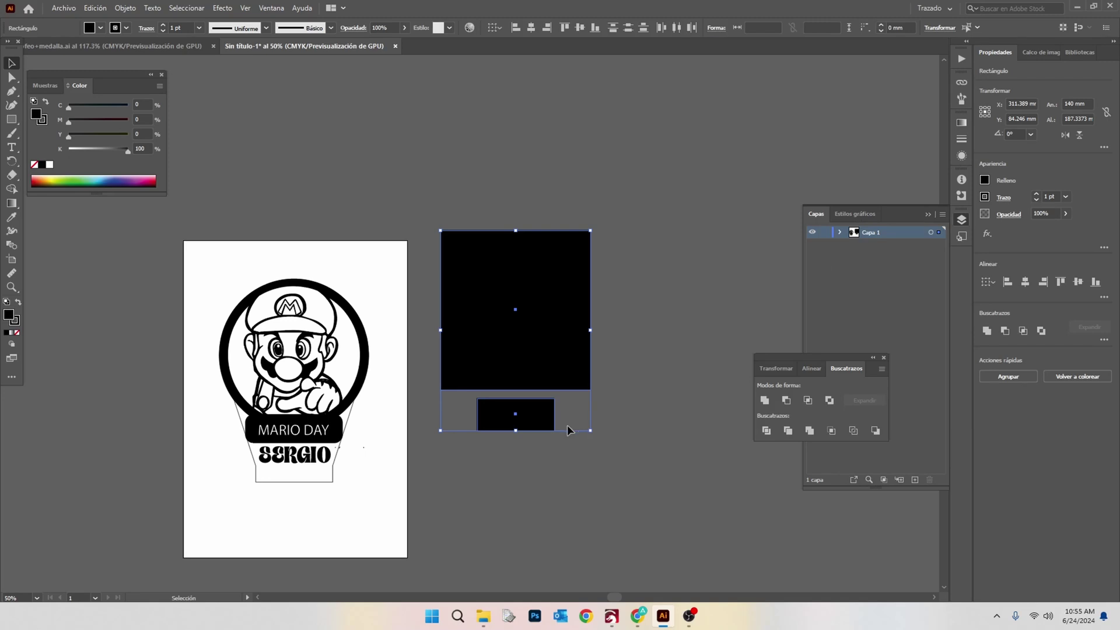
click(543, 351)
click(643, 393)
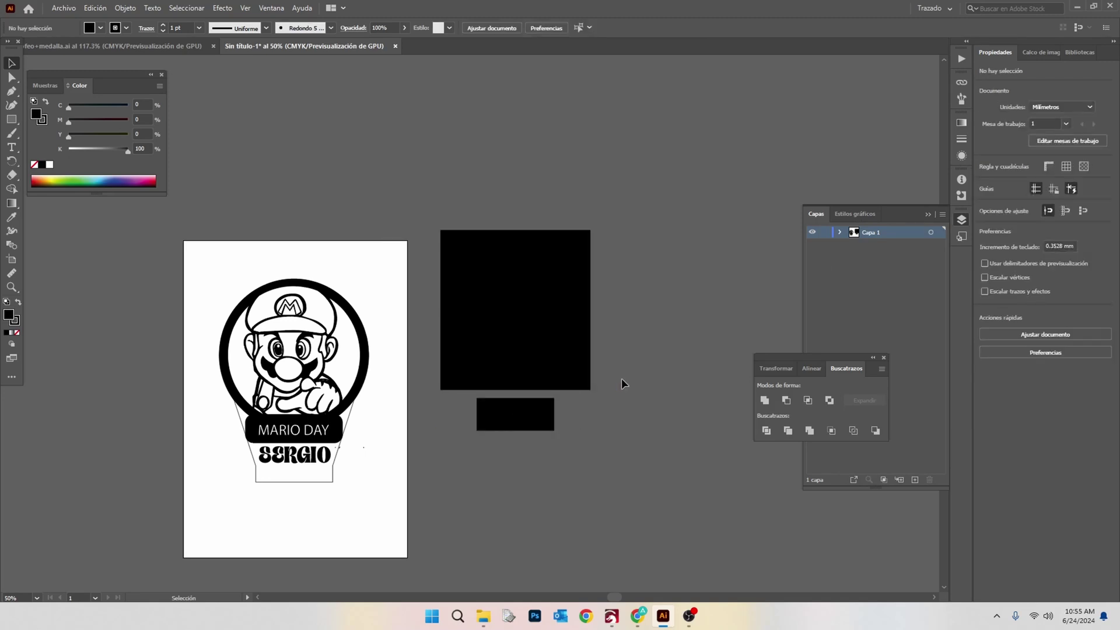
- Round all corners of the large black rectangle to a radius of about 16.4 mm
click(584, 281)
mouse_move(581, 242)
mouse_down()
mouse_move(565, 263)
mouse_move(573, 253)
mouse_up()
click(678, 251)
- Stretch the large rounded rectangle downward over the small one and unite both into a single shape
click(513, 419)
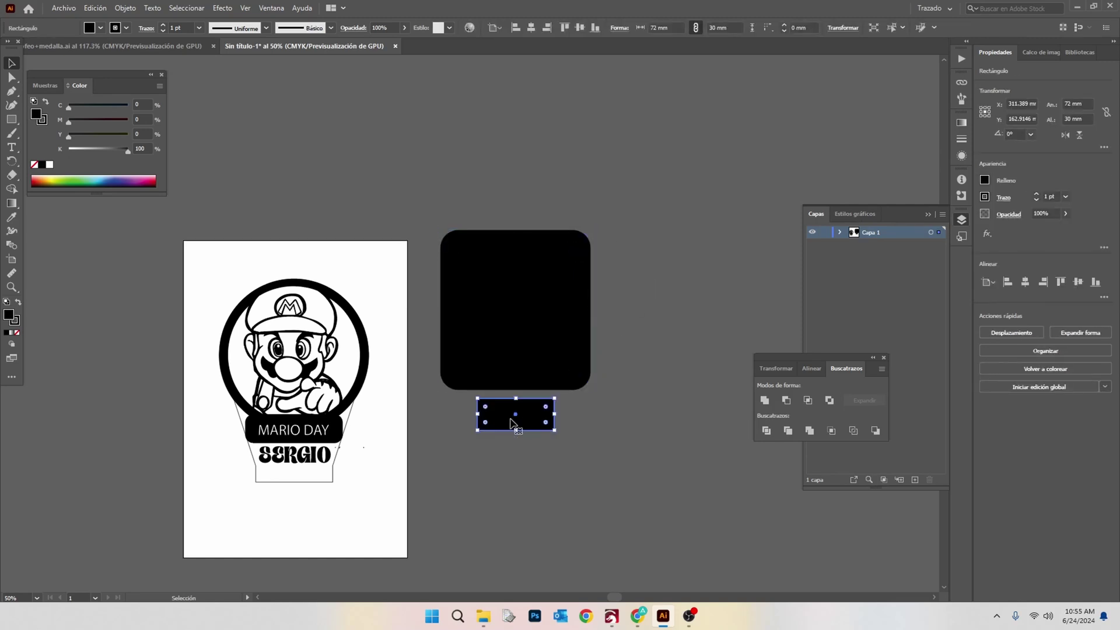
click(516, 383)
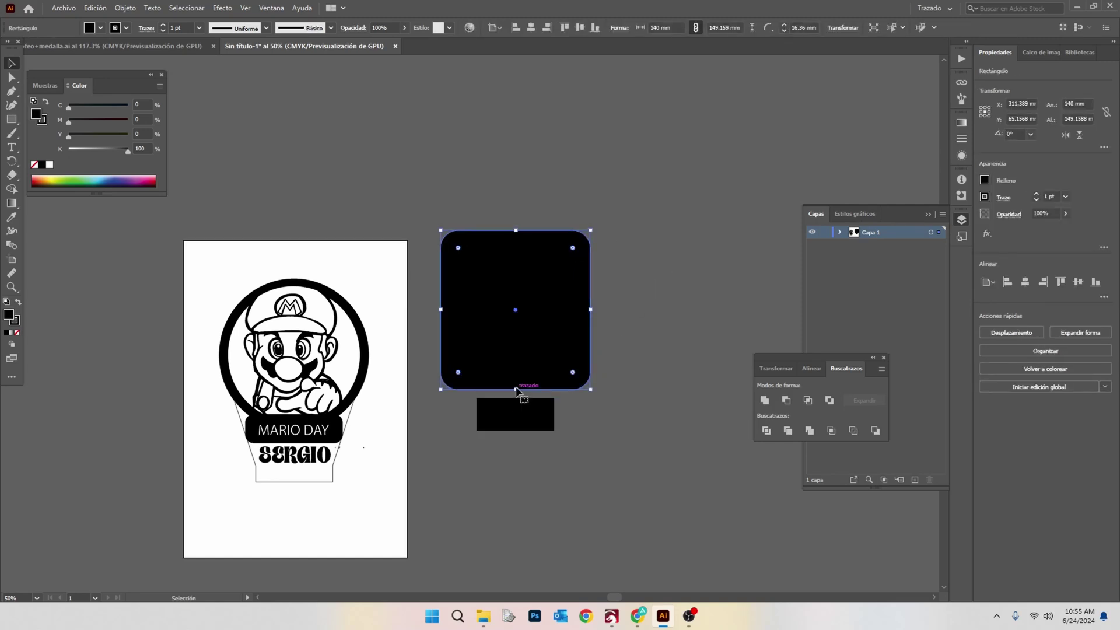
drag(516, 390, 518, 413)
drag(601, 444, 461, 361)
click(992, 331)
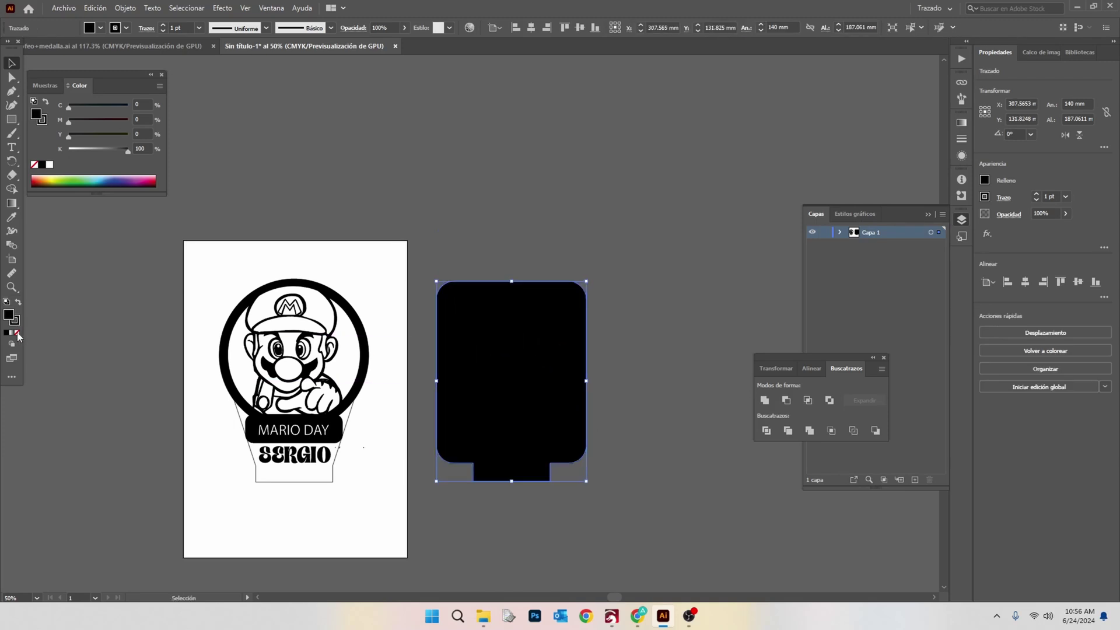
- Remove the fill from the united shape, leaving only its outline
click(17, 334)
click(642, 262)
scroll(575, 334, up, 2)
scroll(601, 343, down, 1)
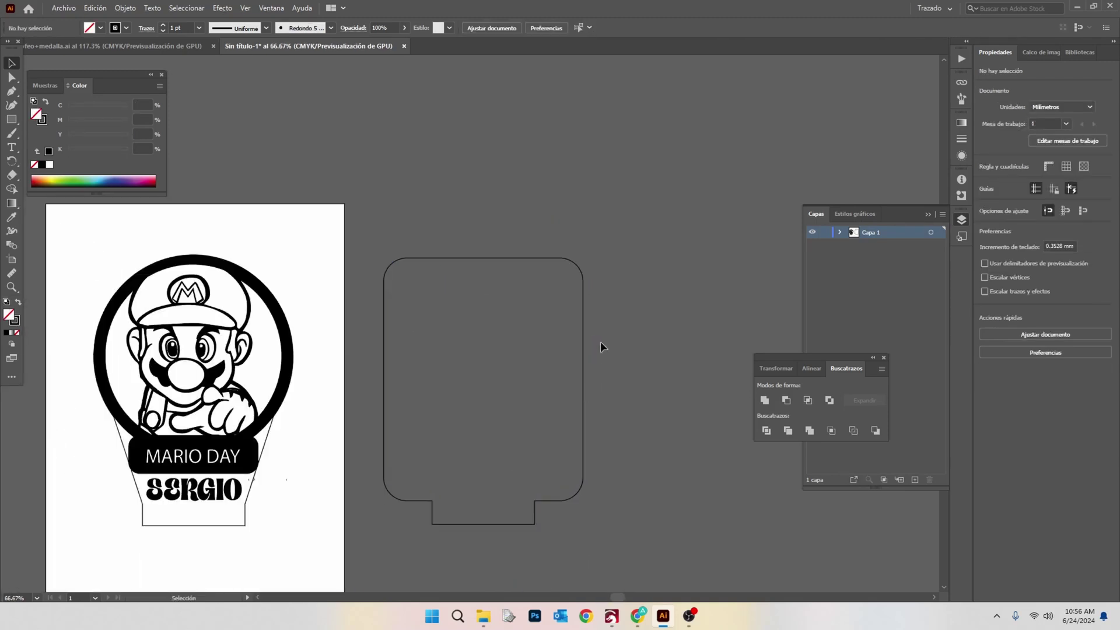
- Try to place the Mario graphic inside the new rounded outline
drag(168, 374, 459, 385)
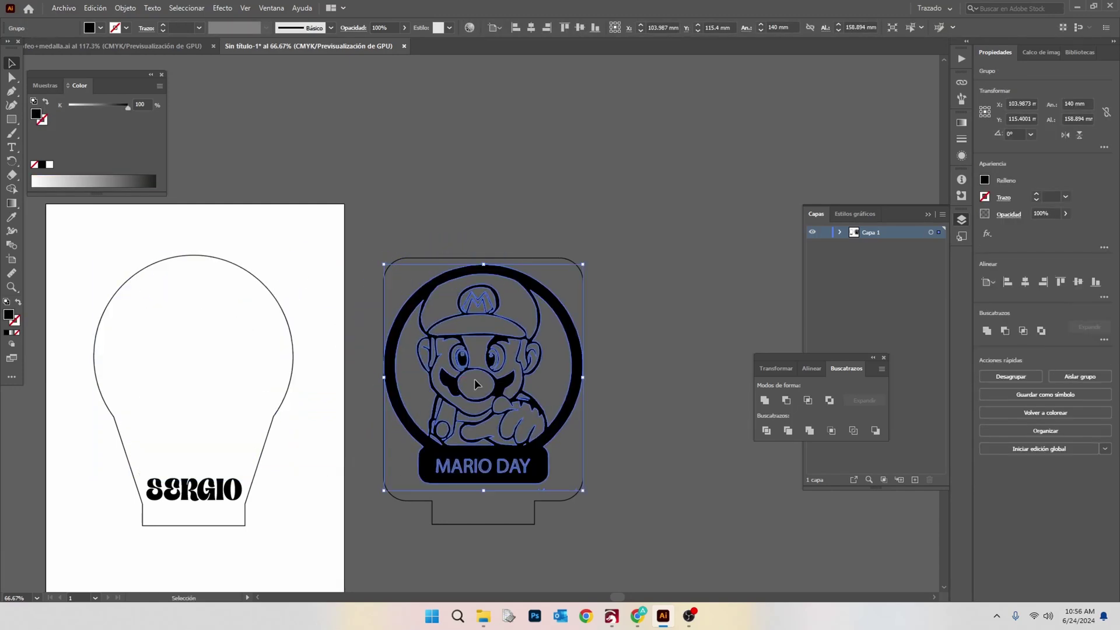
key(ctrl+z)
- Switch to Chrome, find the hooded Mario line drawing from Klipartz in the Google Images results, and copy the image
click(638, 616)
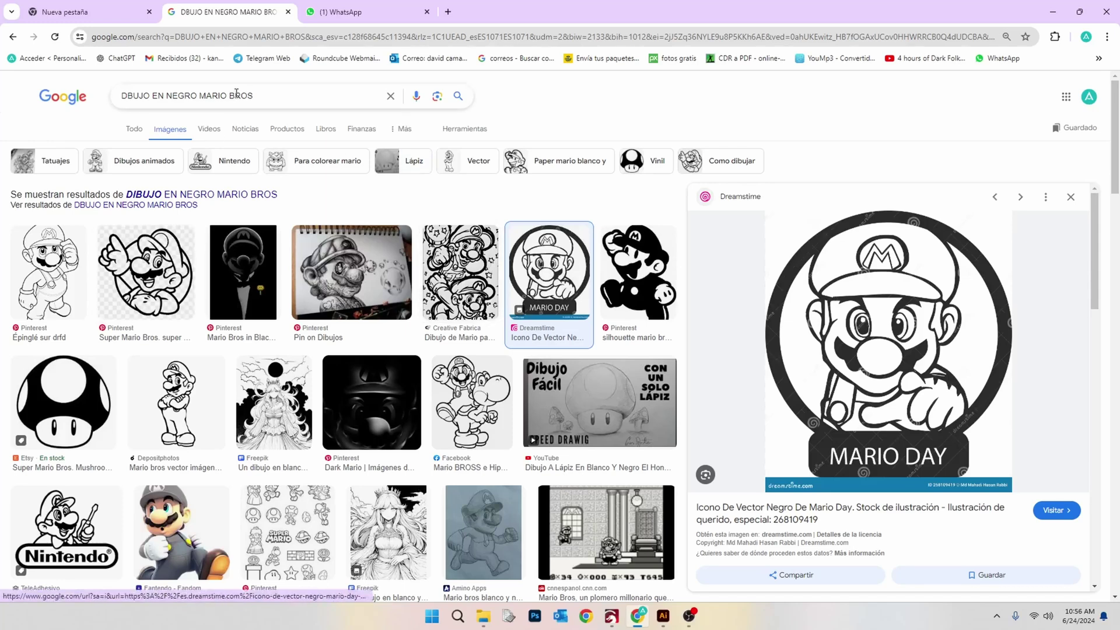
scroll(432, 284, down, 6)
scroll(432, 285, down, 6)
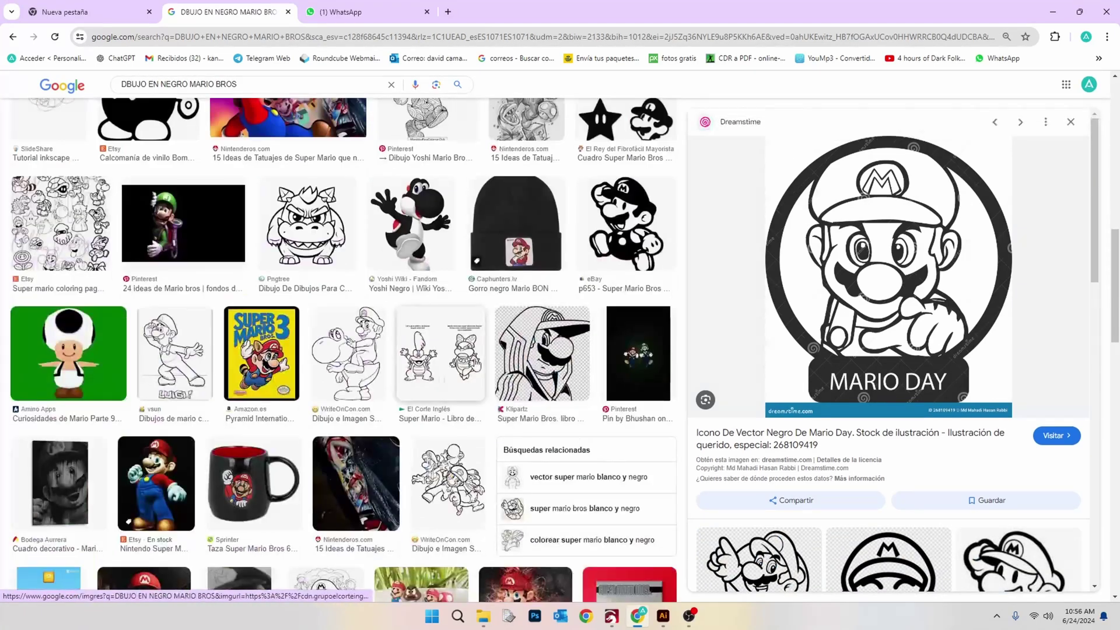
click(593, 339)
right_click(896, 239)
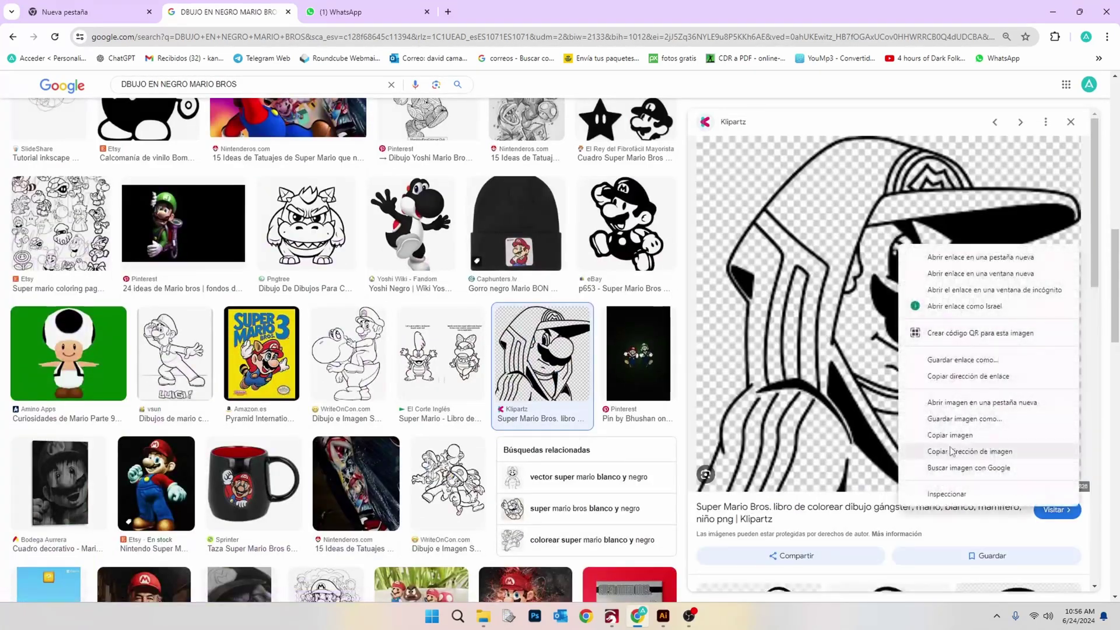
click(934, 451)
right_click(893, 394)
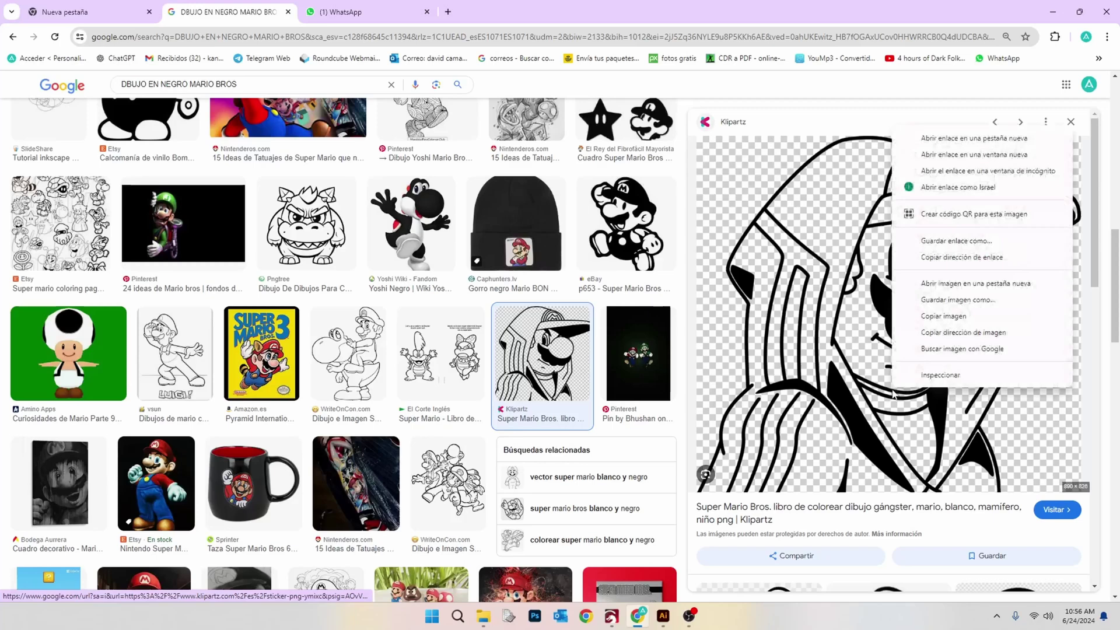
click(934, 315)
- Paste the copied image into the Illustrator document, trace it with the Gráfico con bosquejos preset, and expand the tracing
click(664, 615)
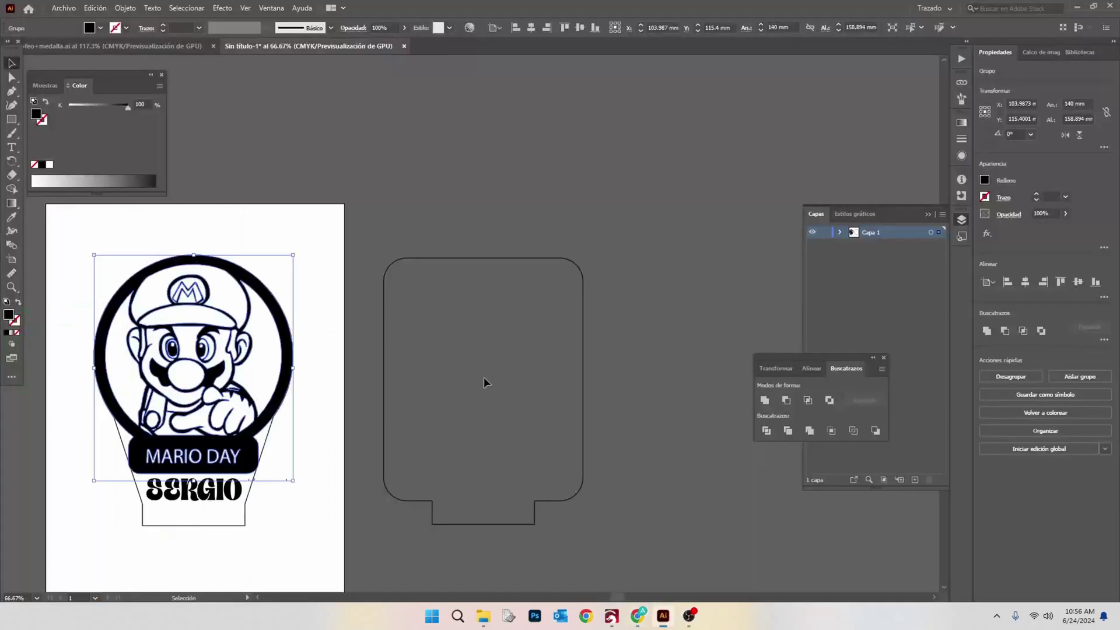
key(ctrl+v)
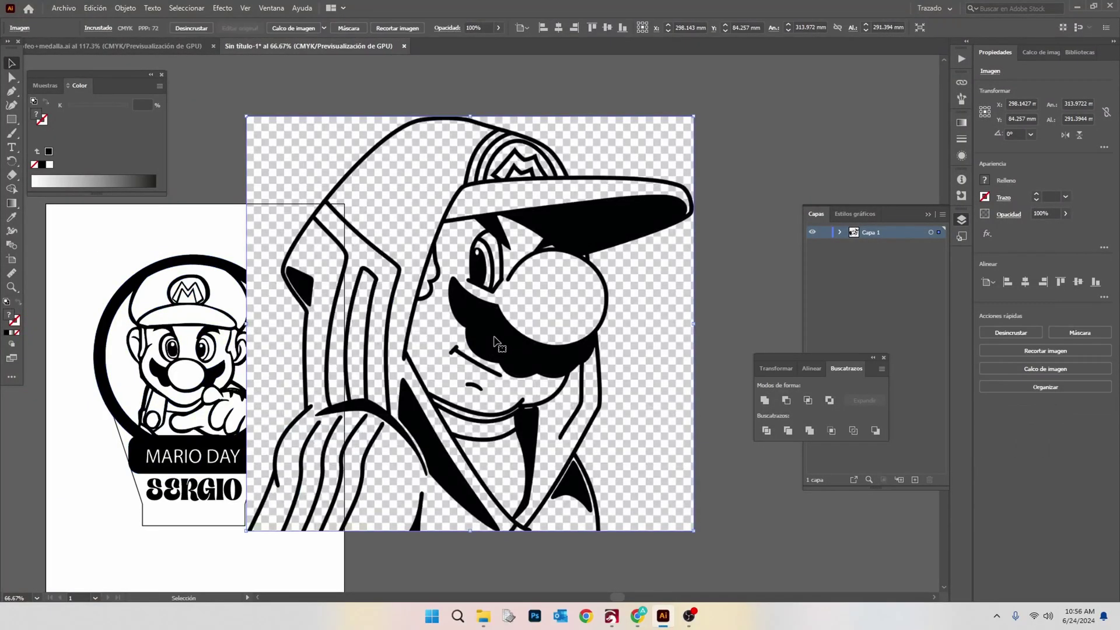
click(324, 28)
click(362, 160)
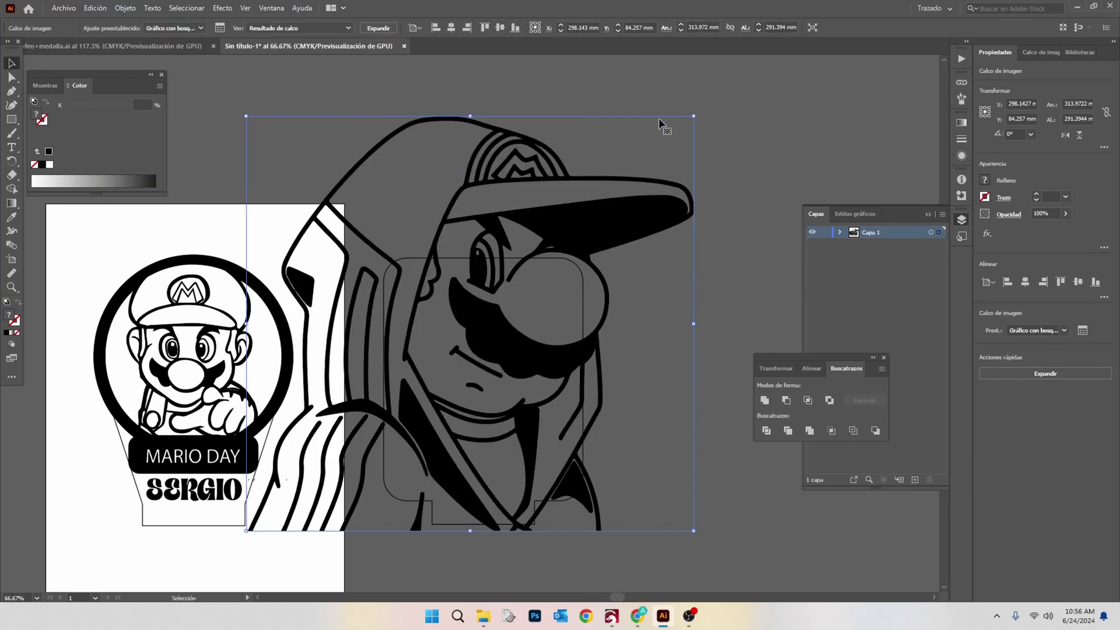
click(382, 30)
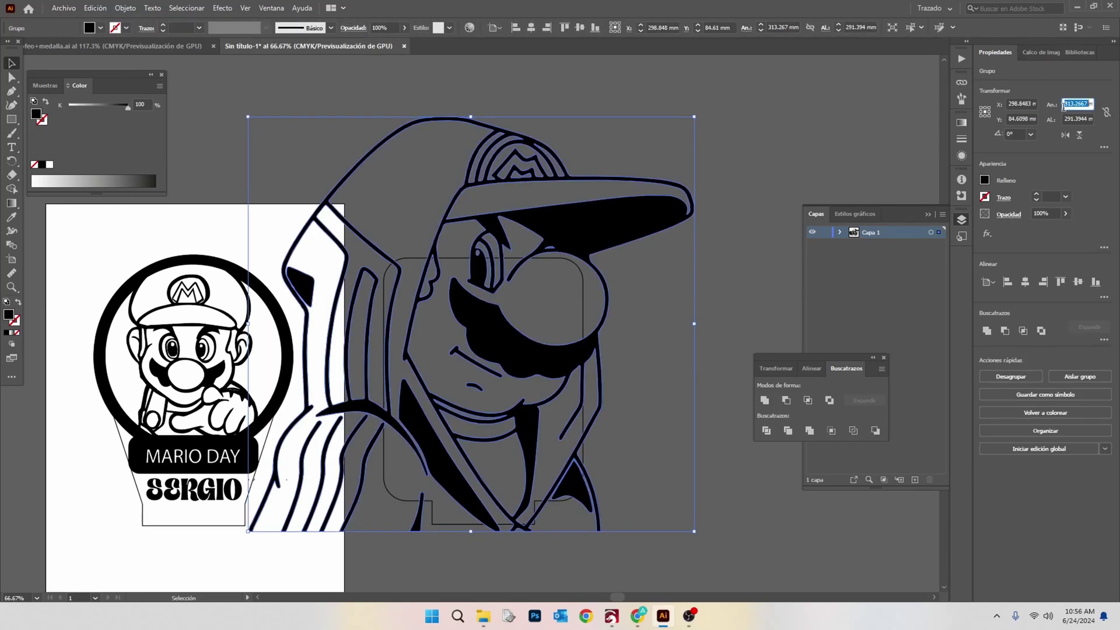
- Scale the traced hooded Mario proportionally to 140 mm wide and place it inside the rounded outline
key(Return)
key(ctrl+z)
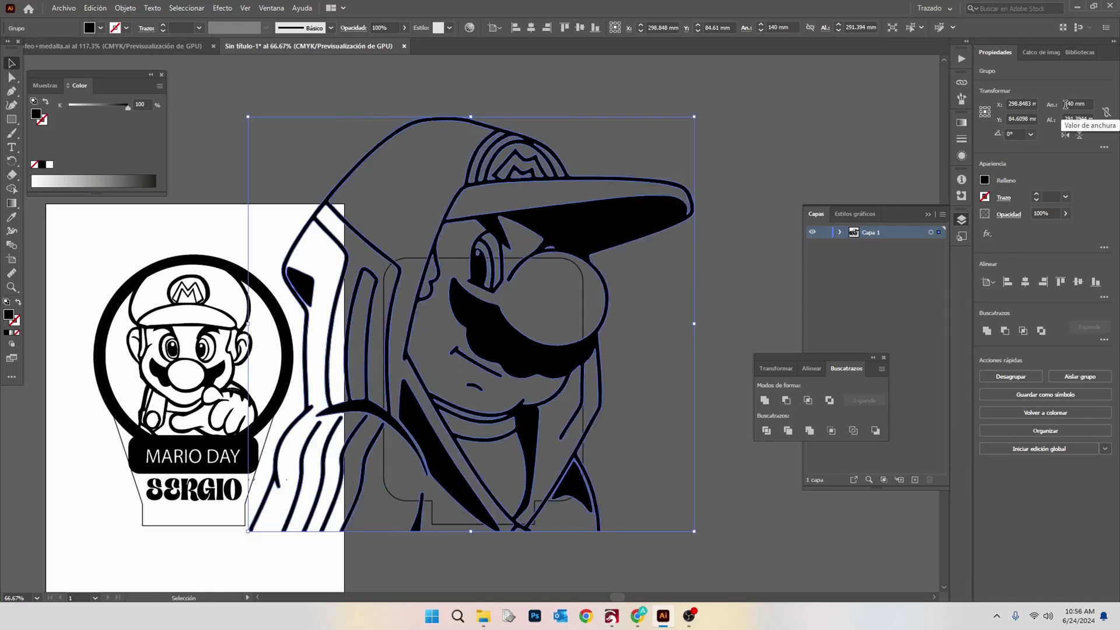
click(1107, 111)
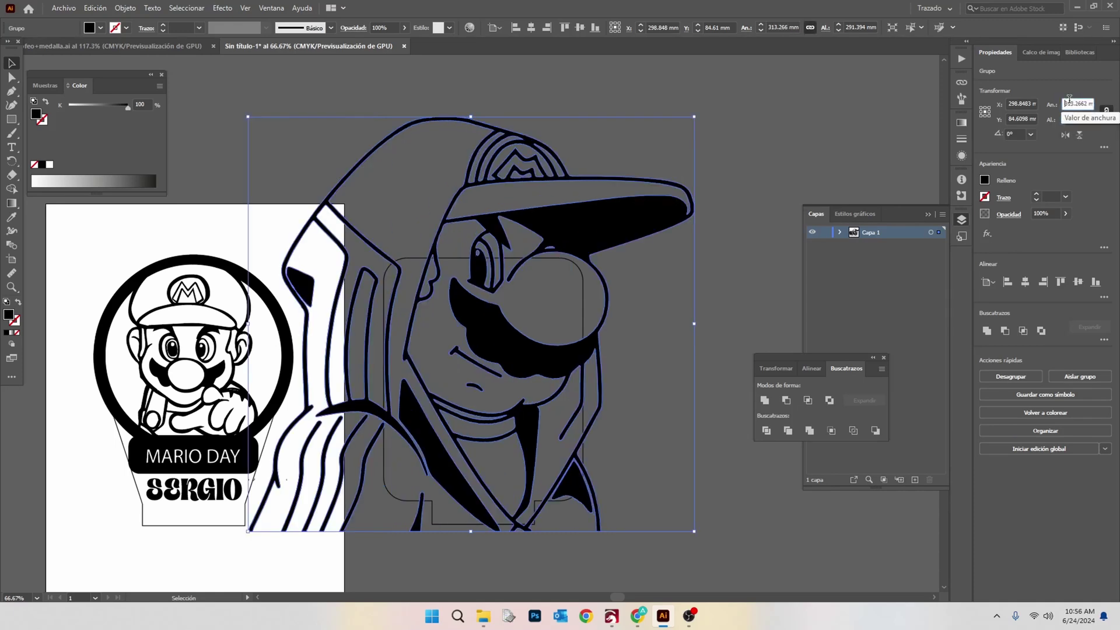
click(1066, 103)
text(1)
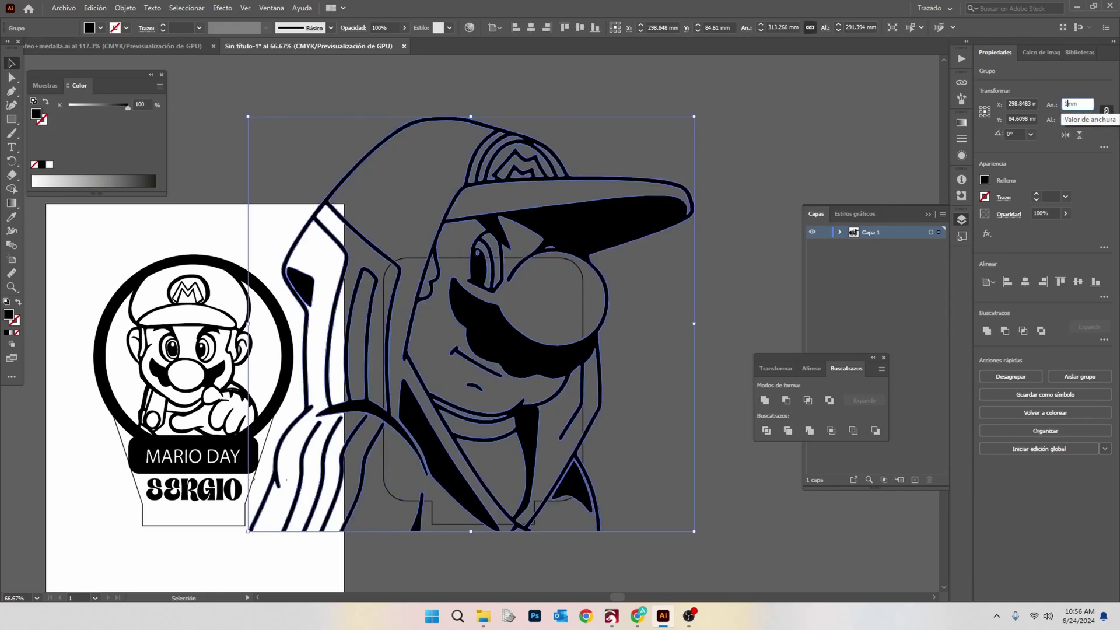
text(40)
key(Return)
drag(466, 320, 480, 353)
drag(486, 477, 486, 476)
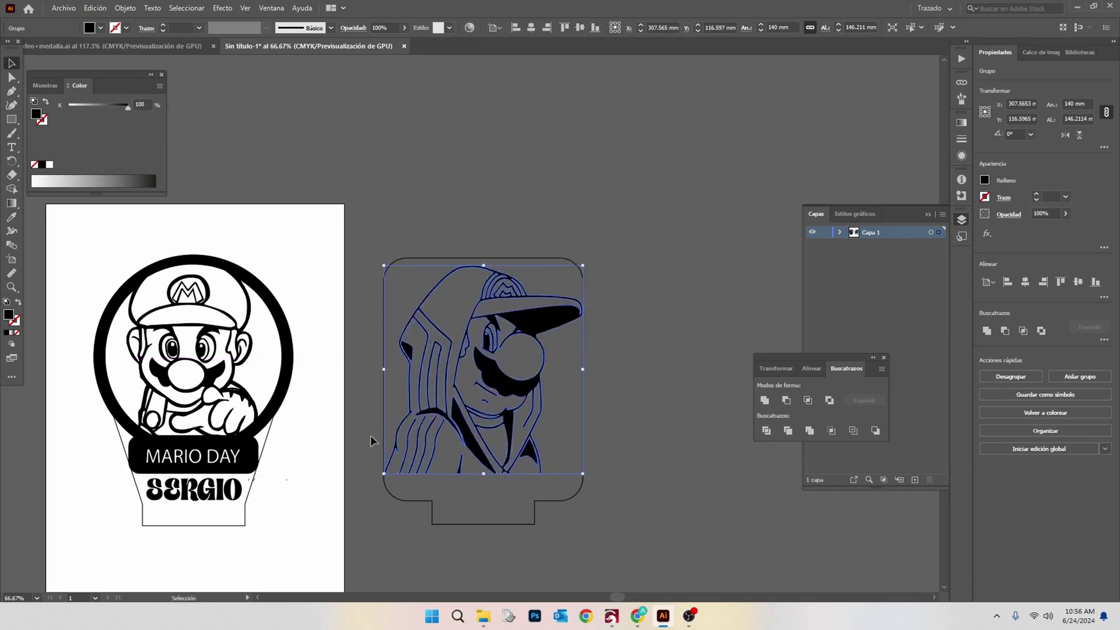
- Duplicate the name text from the first trophy and place the copy below the hooded Mario, just above the base tab
click(301, 450)
click(222, 500)
key(ctrl+c)
key(ctrl+v)
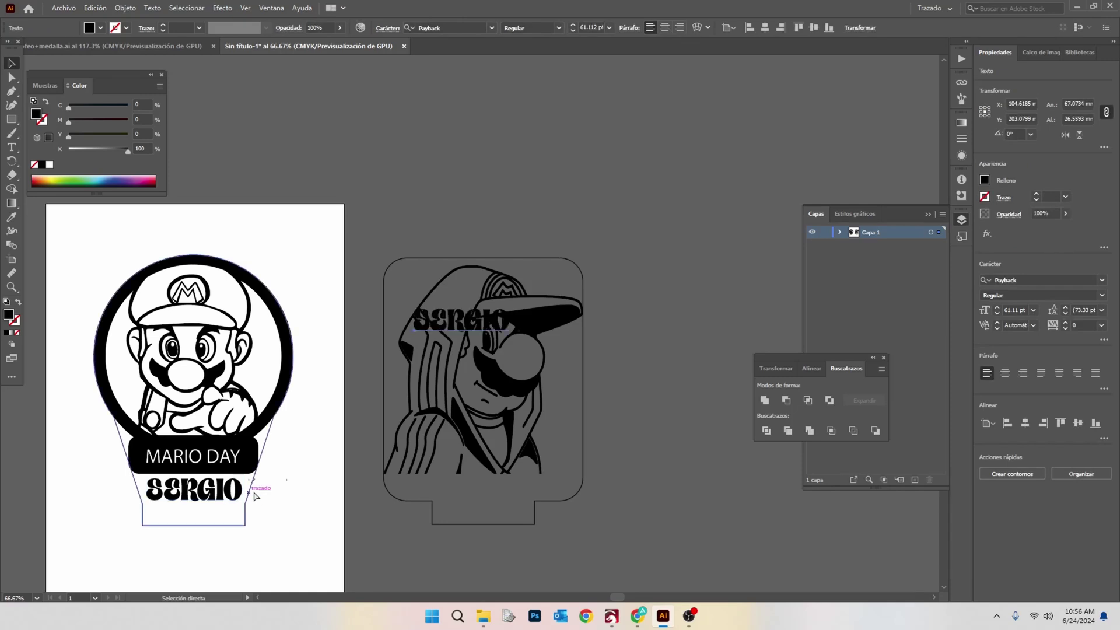
mouse_move(462, 323)
mouse_down()
mouse_move(501, 438)
mouse_move(481, 496)
mouse_up()
click(574, 490)
click(611, 516)
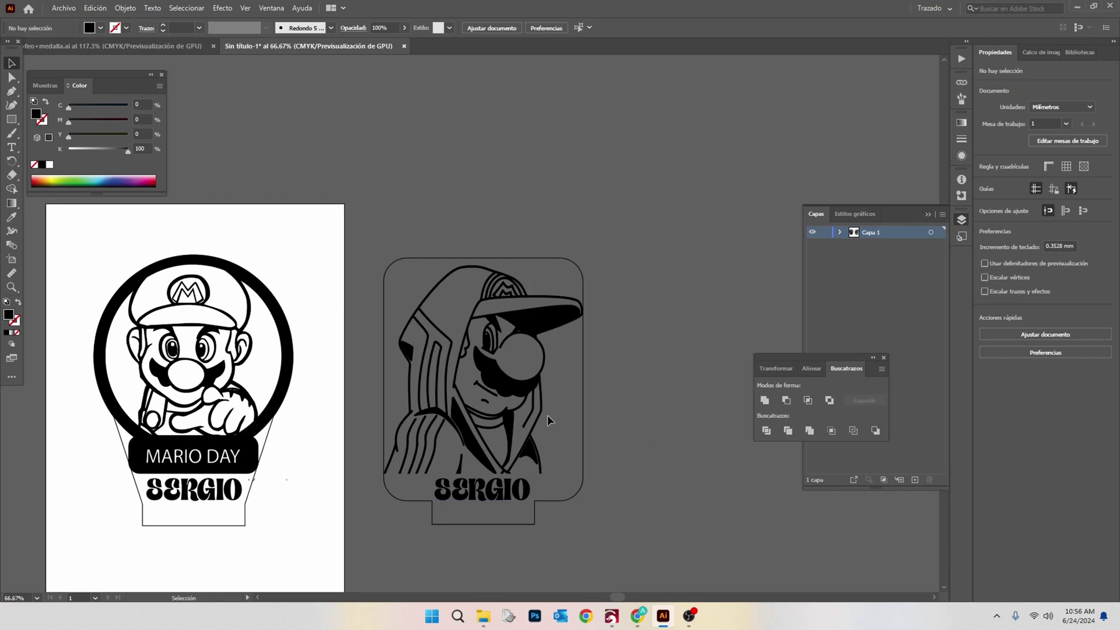
- Examine the two trophy designs side by side, comparing their outlines, Mario drawings and names
click(472, 468)
click(488, 488)
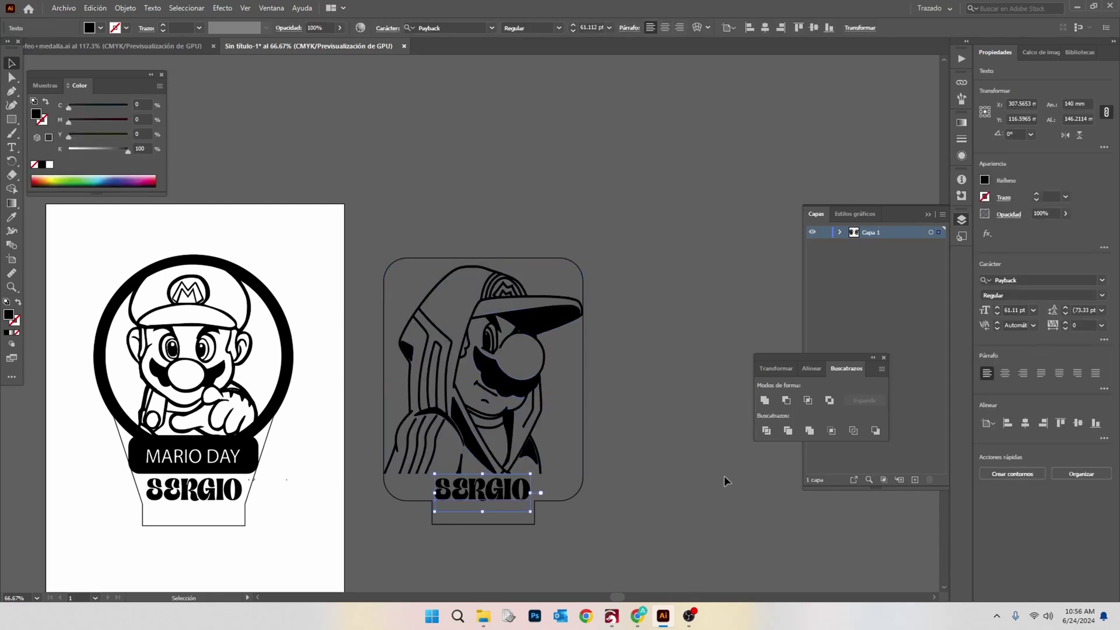
scroll(724, 475, down, 2)
scroll(496, 458, up, 1)
scroll(610, 490, down, 1)
scroll(682, 491, down, 2)
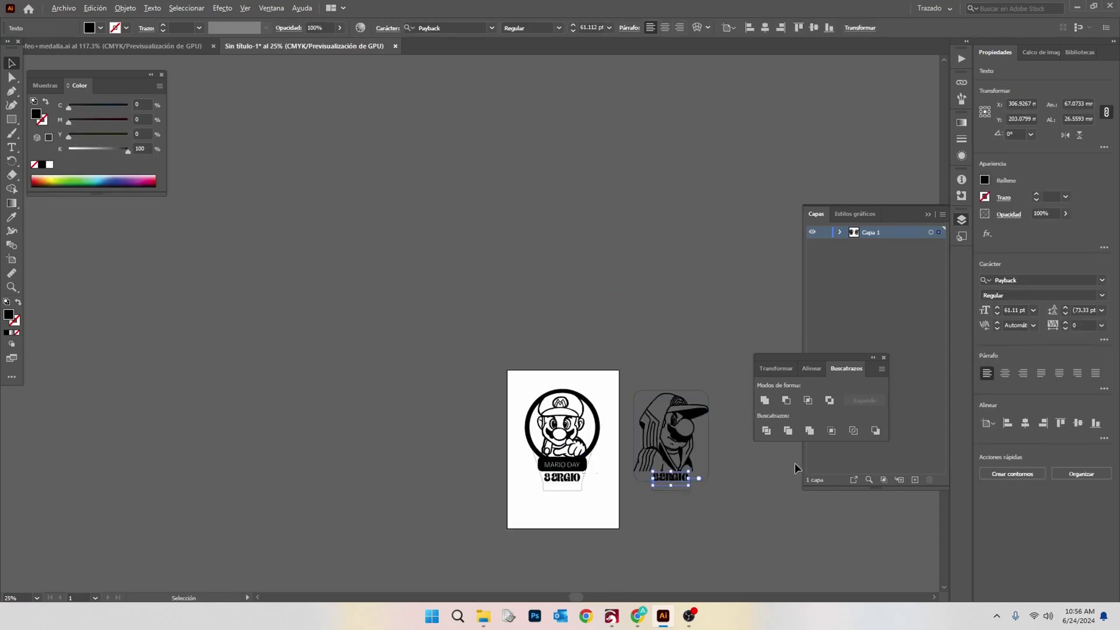
scroll(726, 488, up, 2)
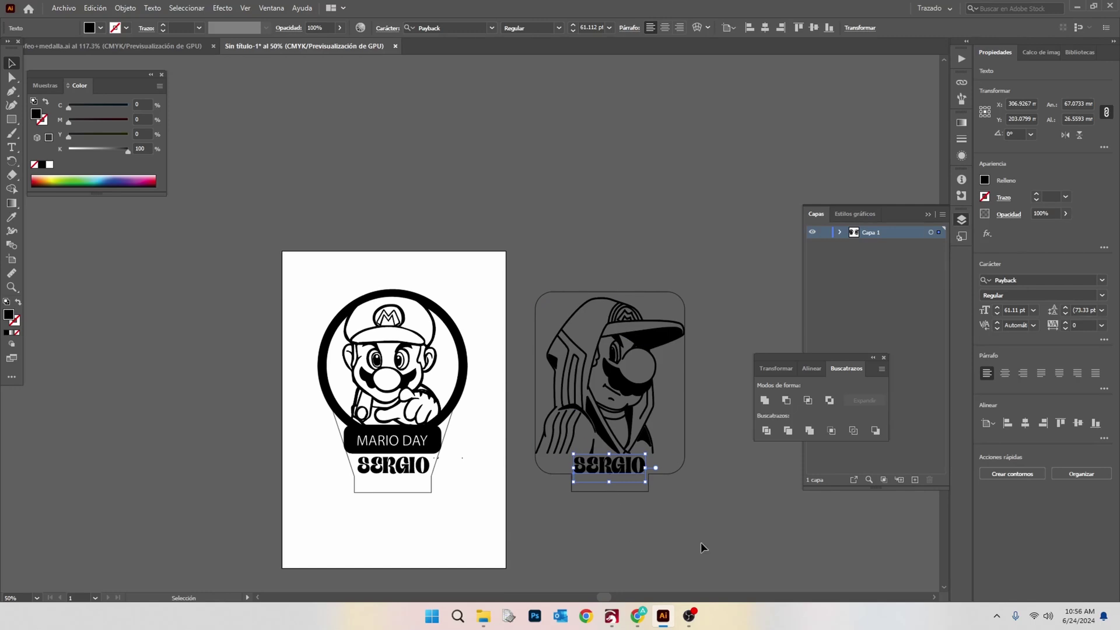
click(701, 541)
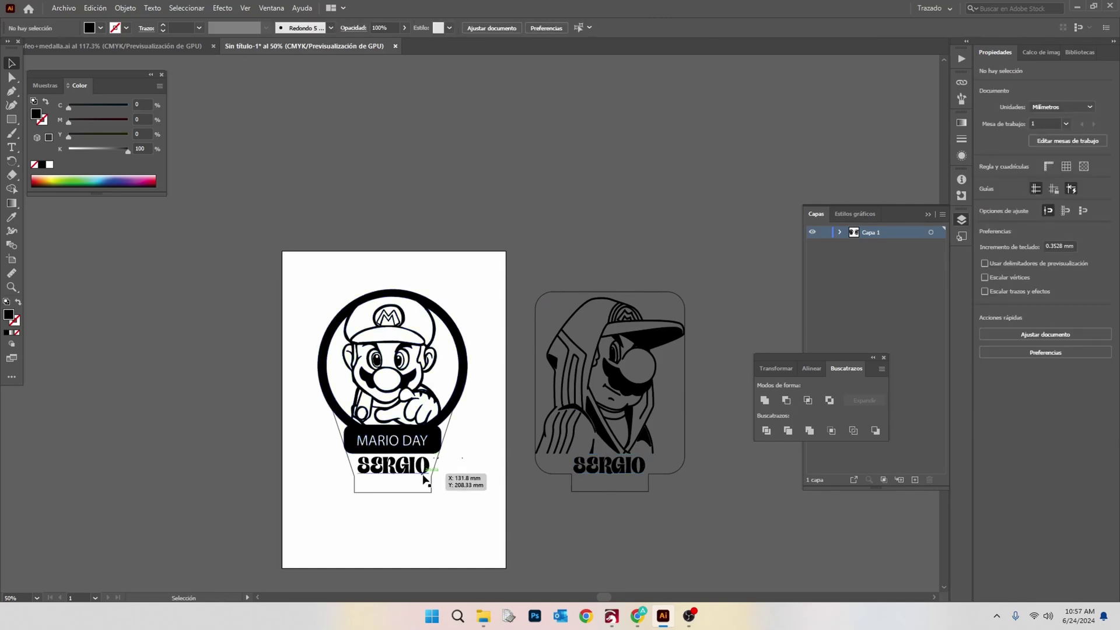
scroll(506, 335, up, 2)
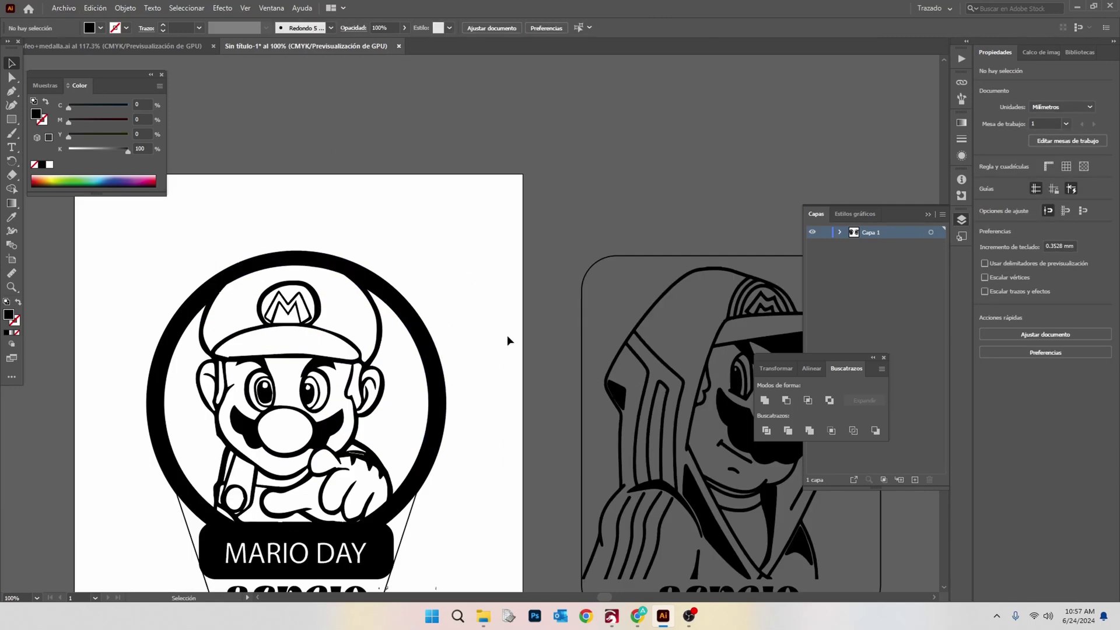
scroll(508, 336, down, 2)
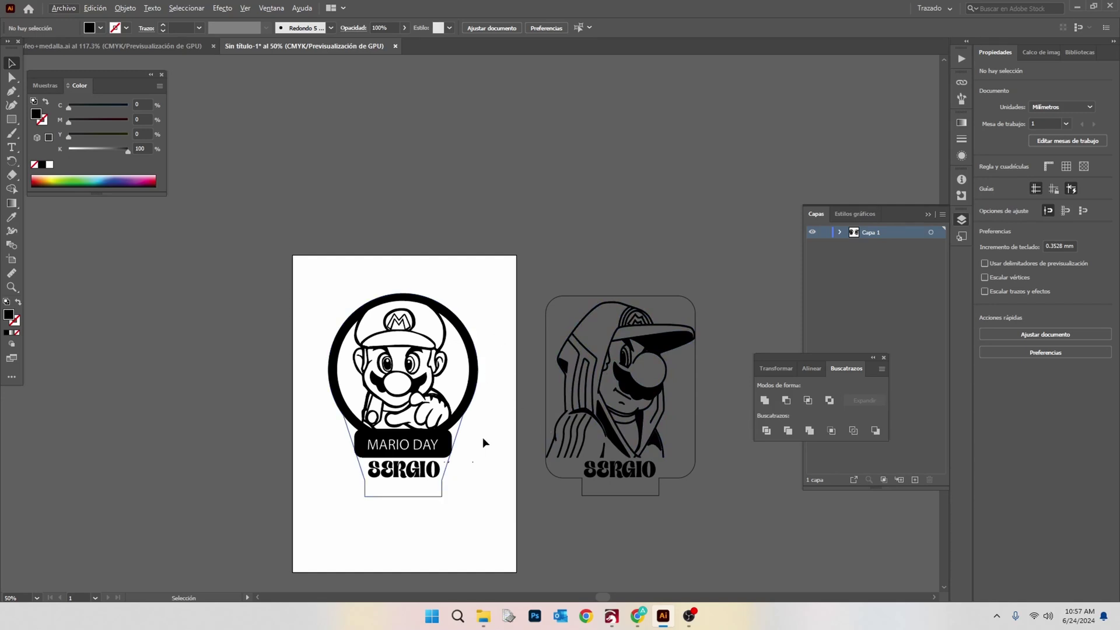
- Move the hooded Mario drawing out of the rounded outline and reposition it inside against the outline's upper edge
drag(667, 425, 649, 213)
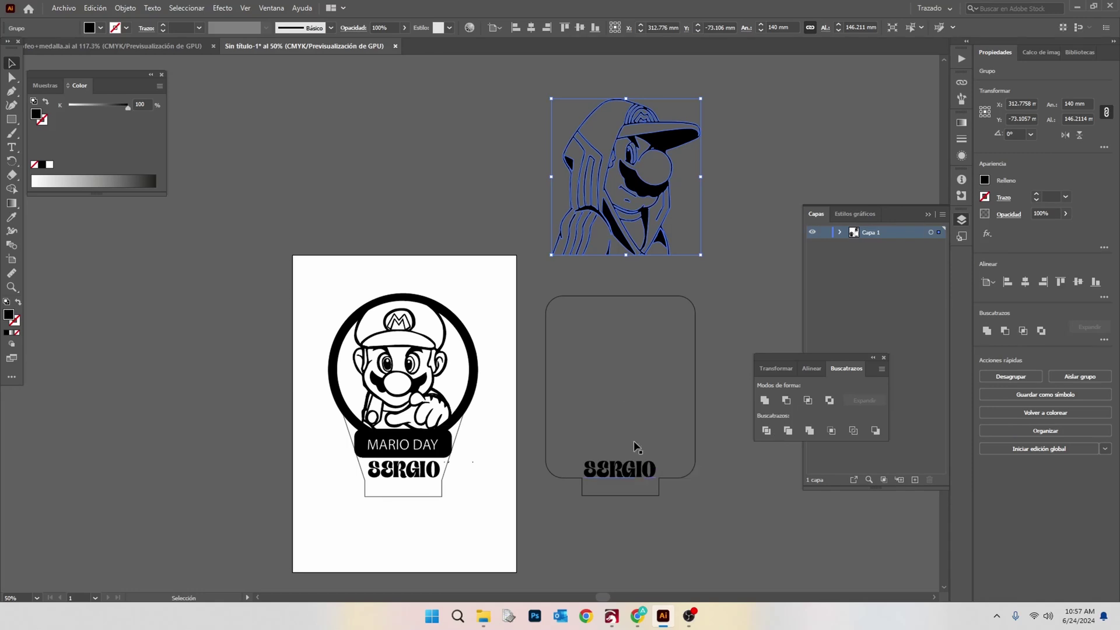
shift+click(599, 298)
key(a)
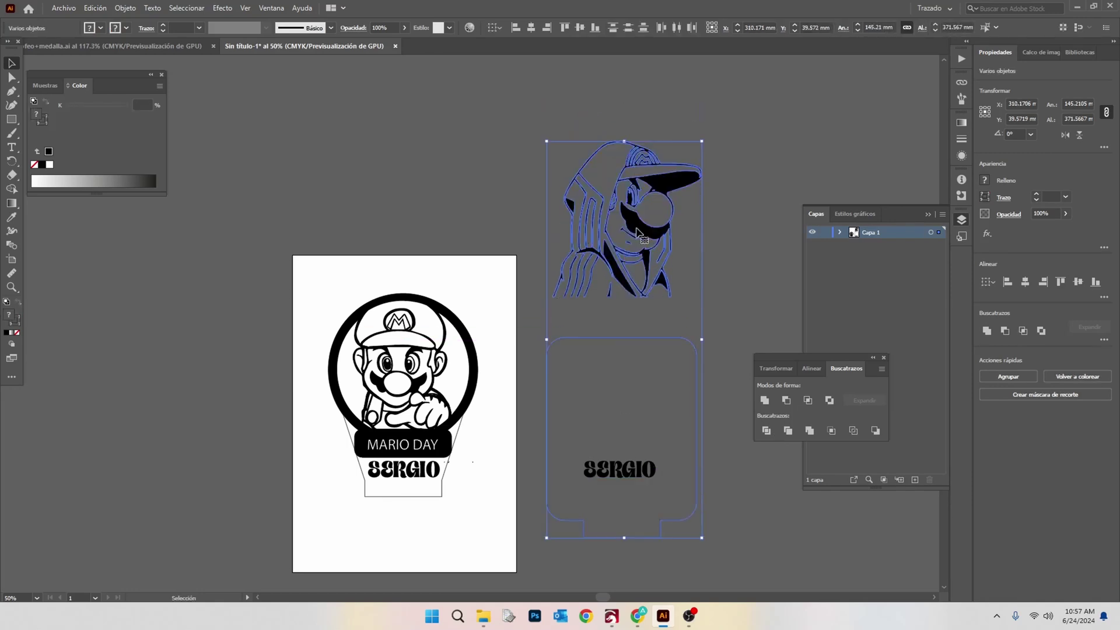
click(720, 201)
key(v)
drag(632, 179, 627, 379)
click(654, 278)
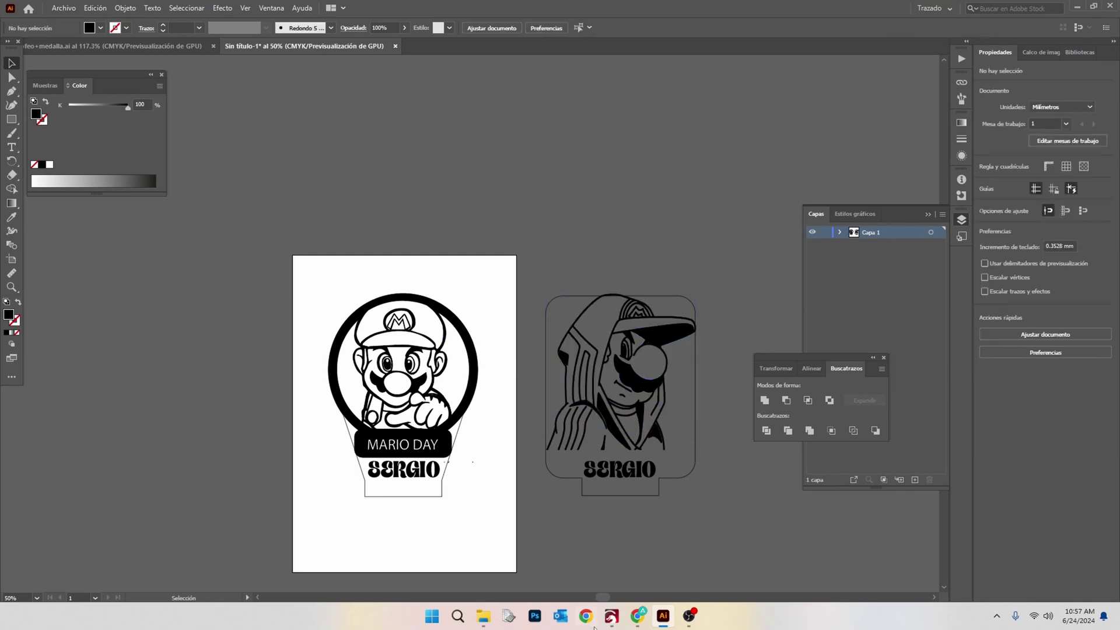
- Switch to Chrome and browse the Mario image results, previewing the Freepik drawing of Mario with his friends and its related images
click(637, 617)
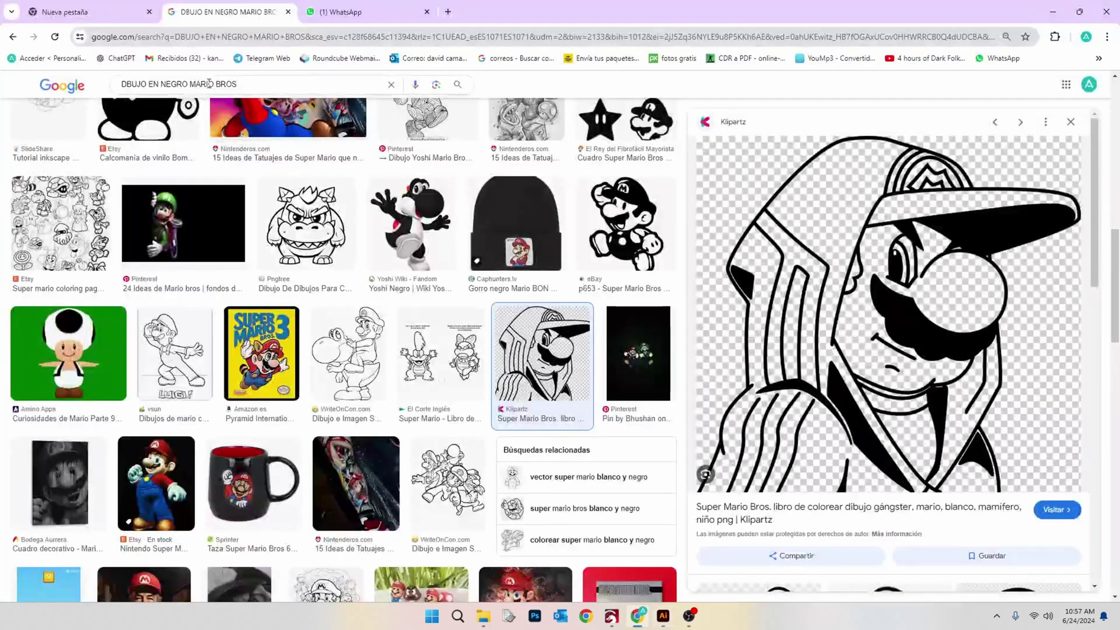
scroll(302, 242, down, 3)
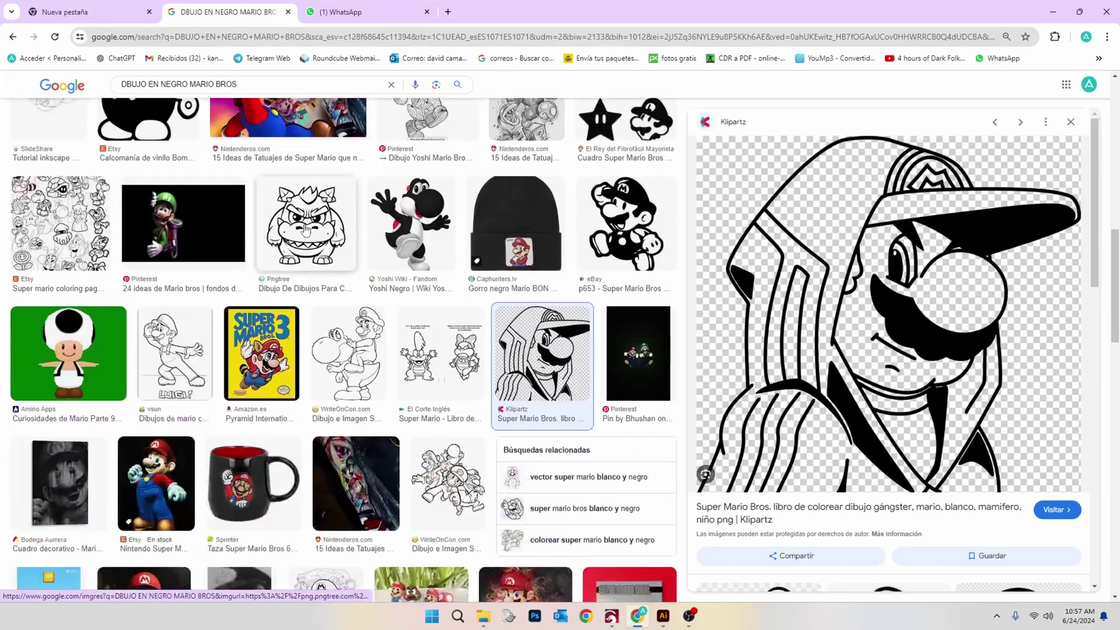
scroll(364, 385, up, 2)
scroll(365, 385, down, 4)
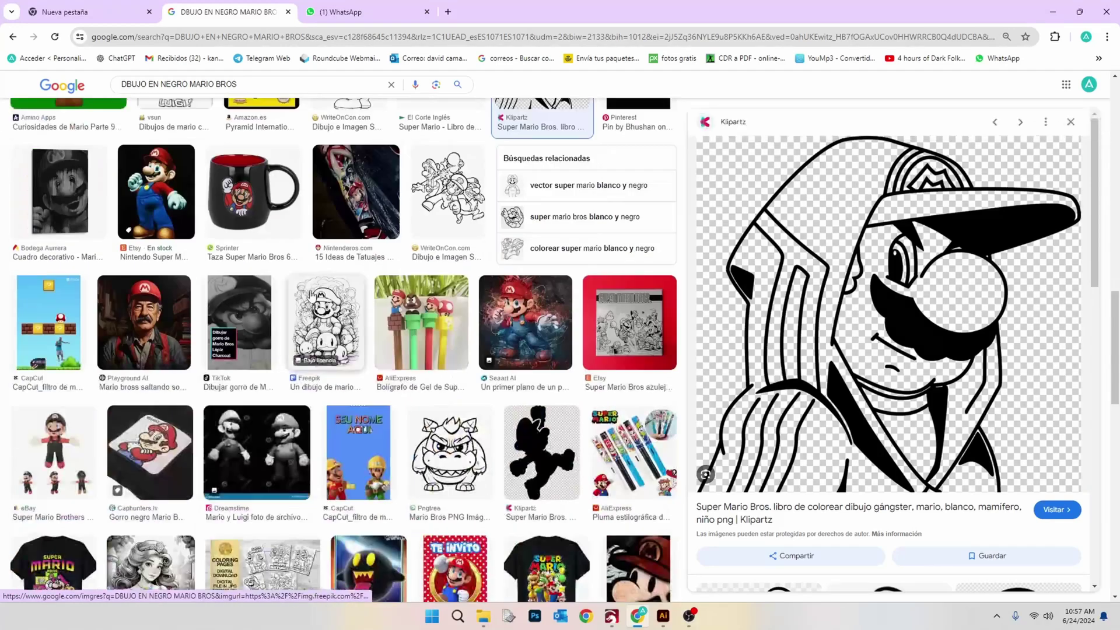
click(315, 306)
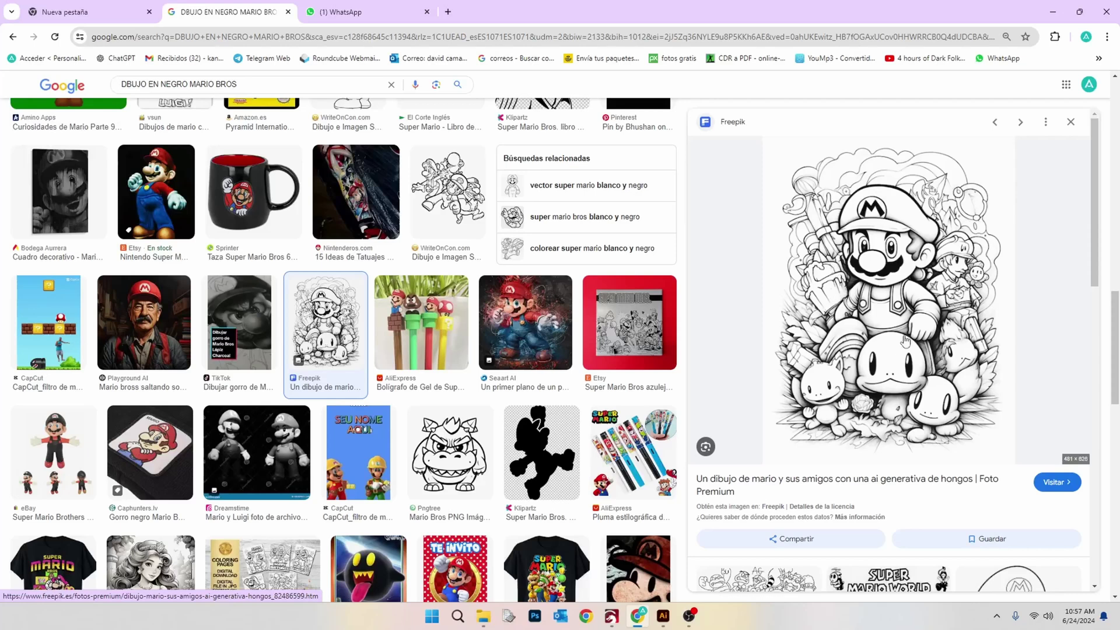
scroll(936, 326, down, 8)
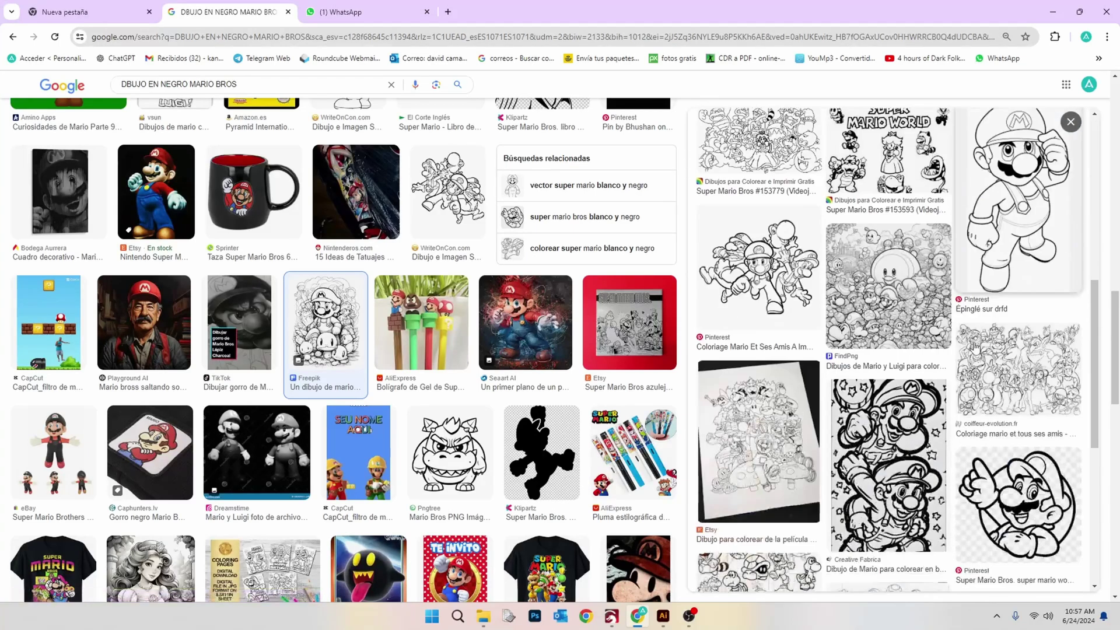
scroll(975, 347, down, 6)
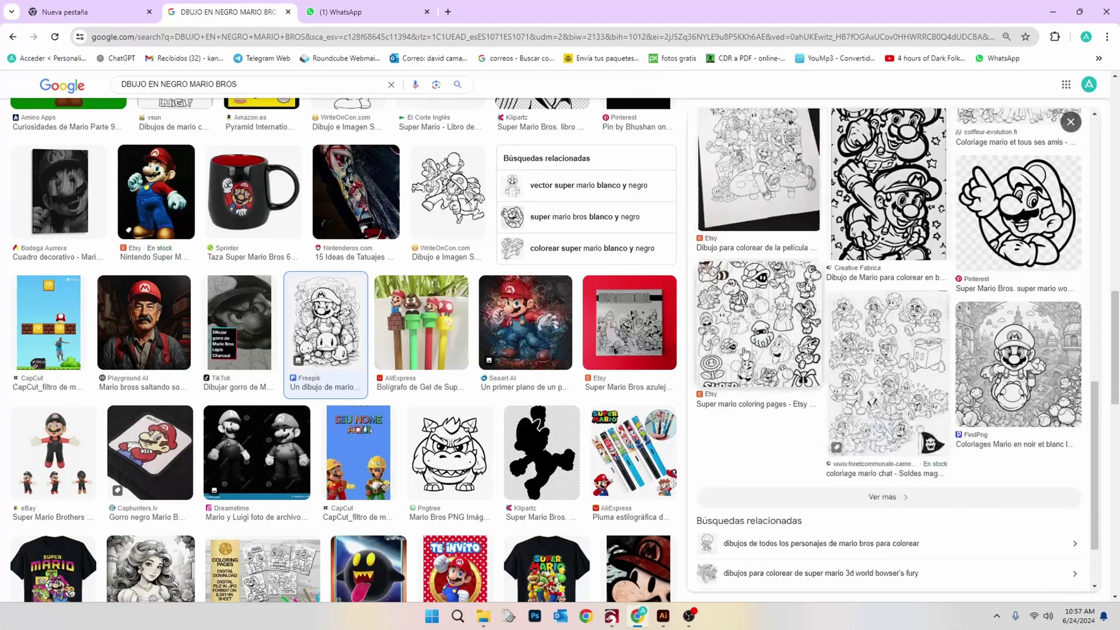
scroll(746, 353, up, 5)
- Preview the Pngtree Bowser, circular Mario silhouette and Mario face drawings, and look through the related images
click(449, 453)
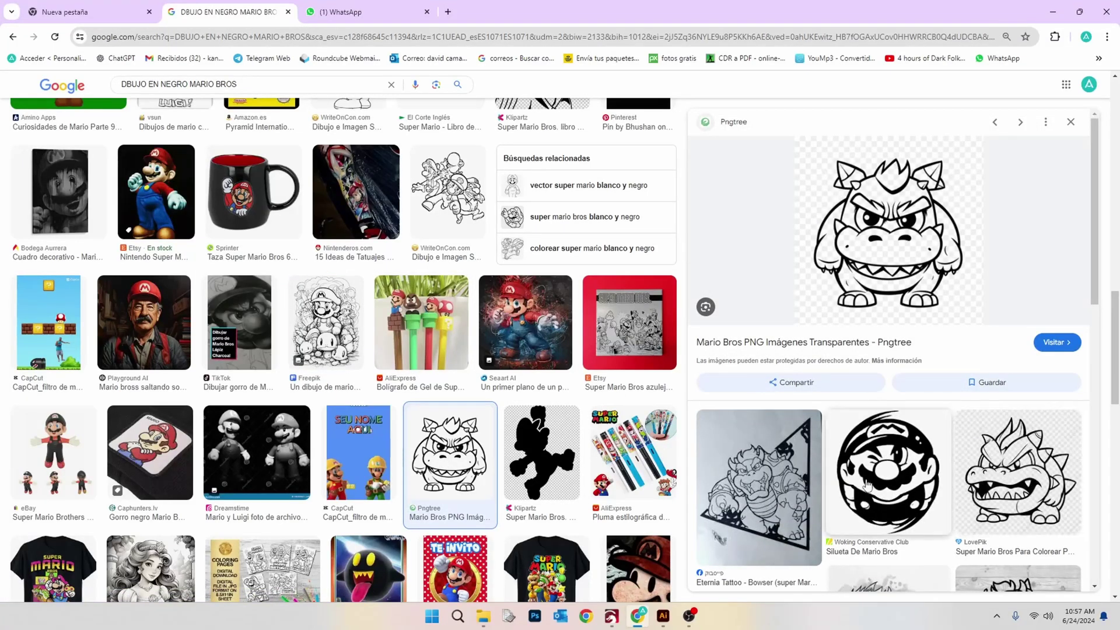
click(872, 490)
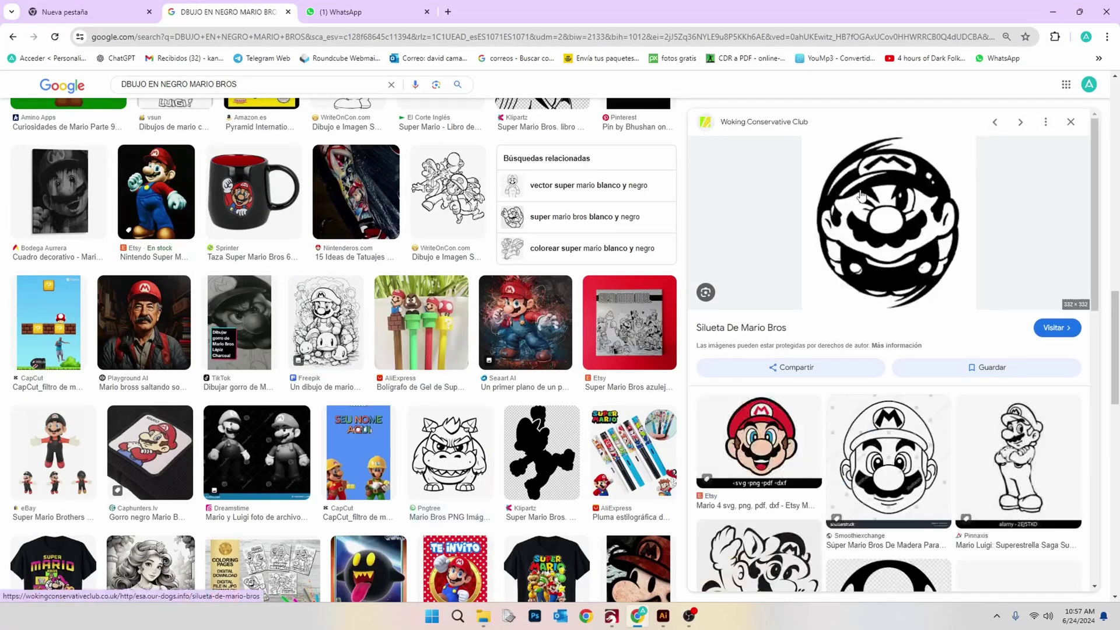
scroll(886, 413, down, 2)
click(886, 373)
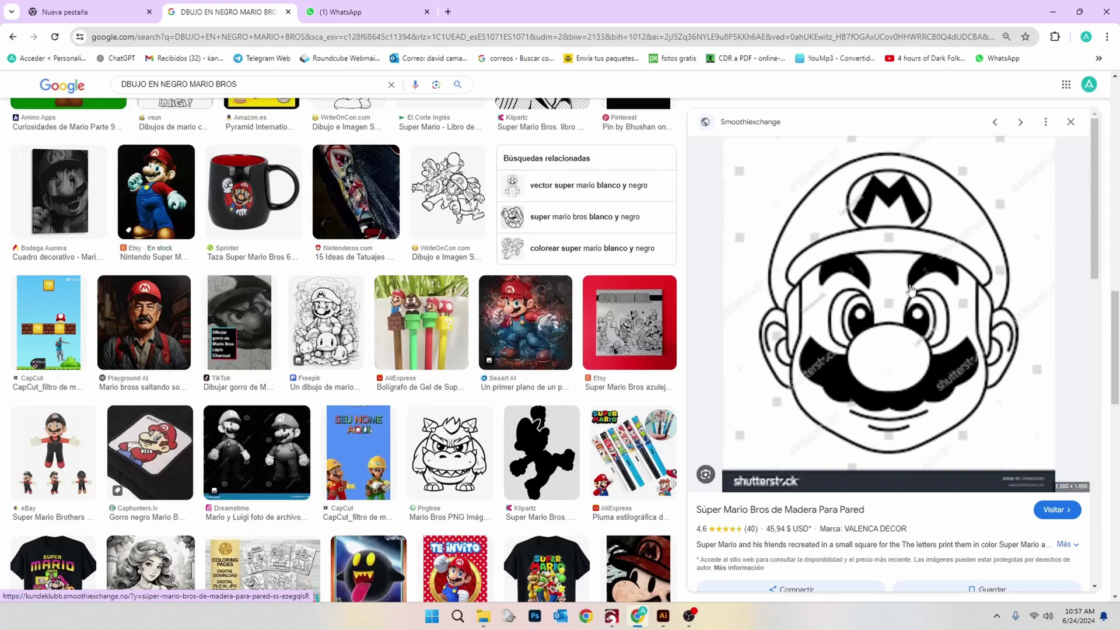
scroll(877, 317, down, 2)
scroll(881, 351, down, 5)
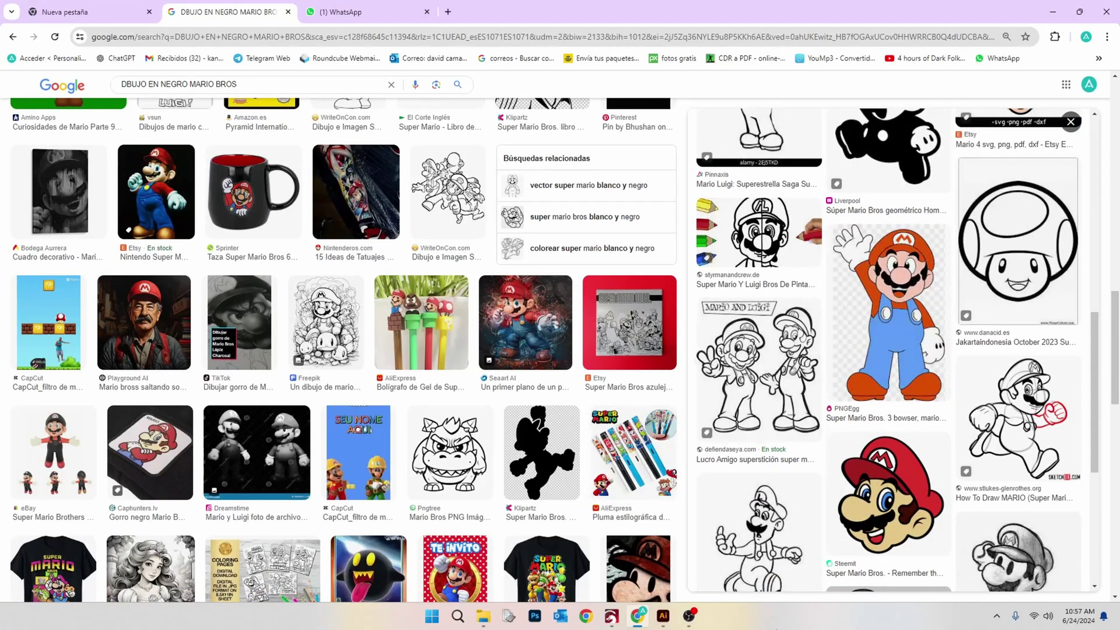
- Switch to LightBurn and examine the circular trophy design in the aparatos project
mouse_move(681, 618)
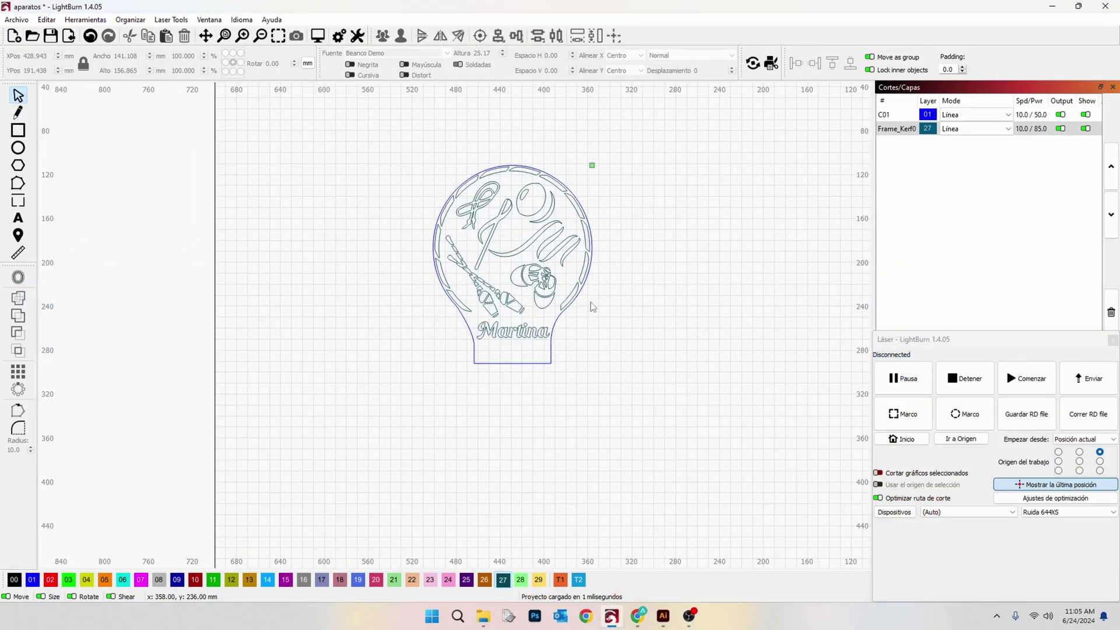
scroll(593, 306, up, 2)
scroll(545, 224, down, 2)
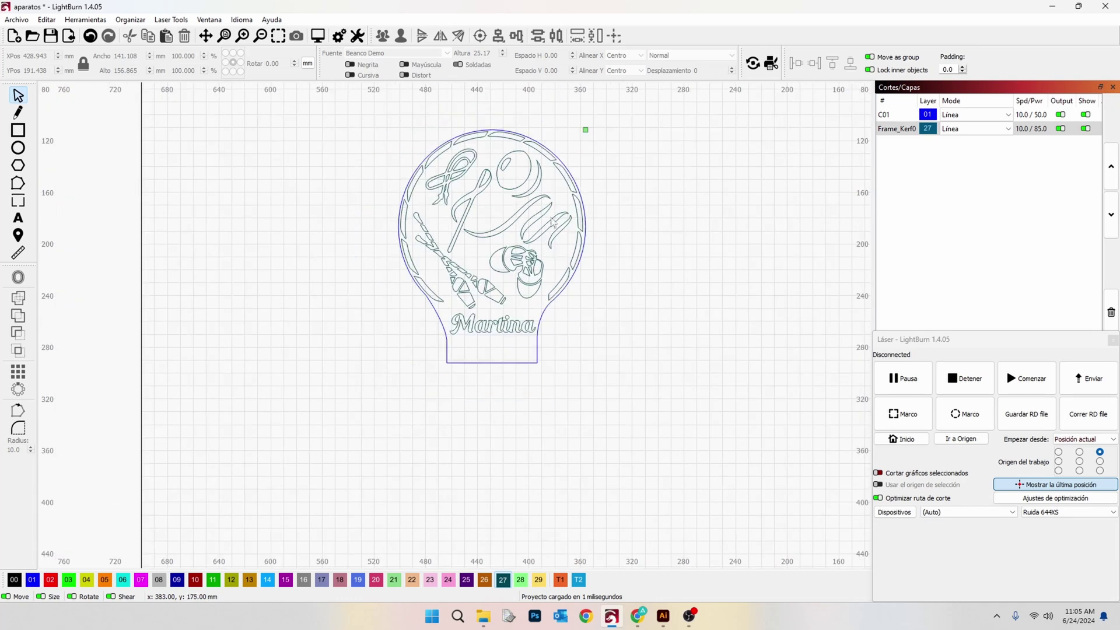
- Assign the trophy's outer outline with the base tab to the blue cut layer 01
scroll(545, 212, up, 2)
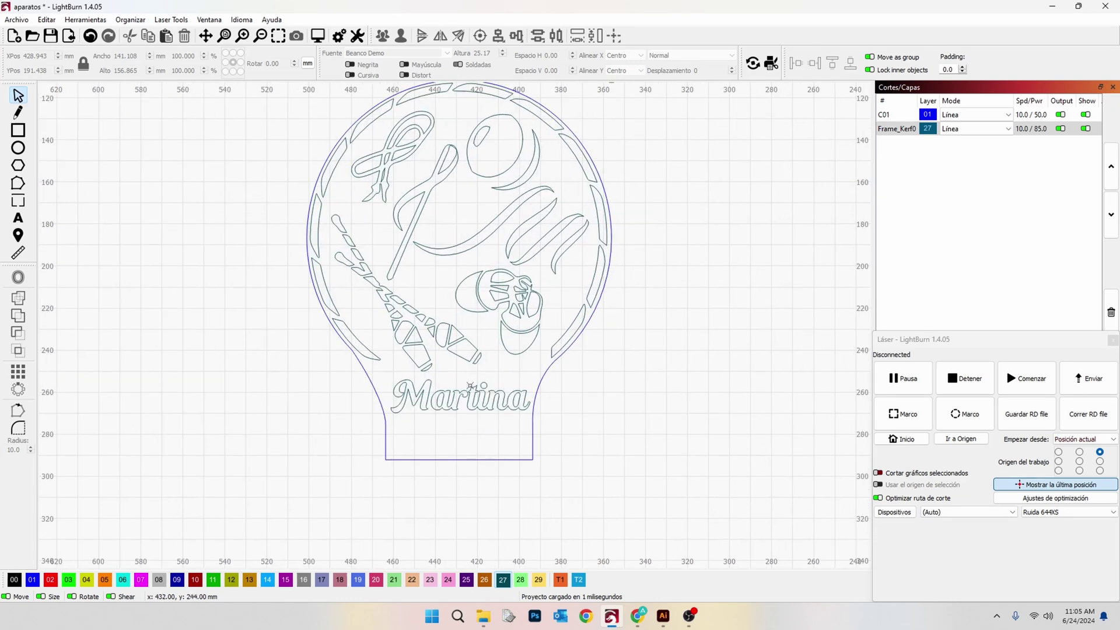
scroll(476, 378, down, 2)
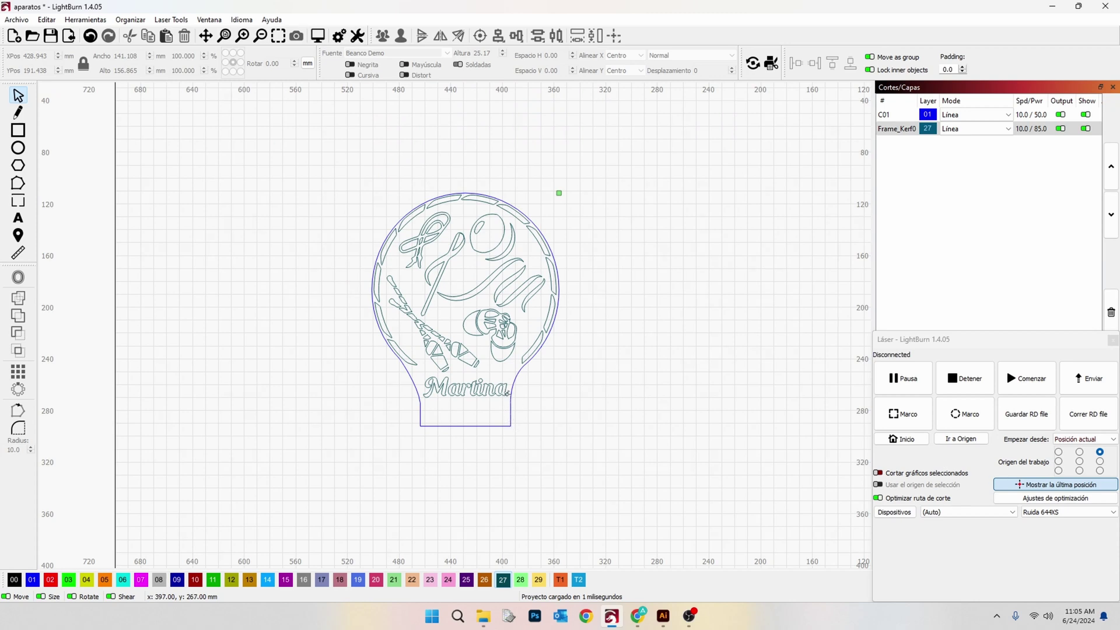
click(511, 411)
click(34, 579)
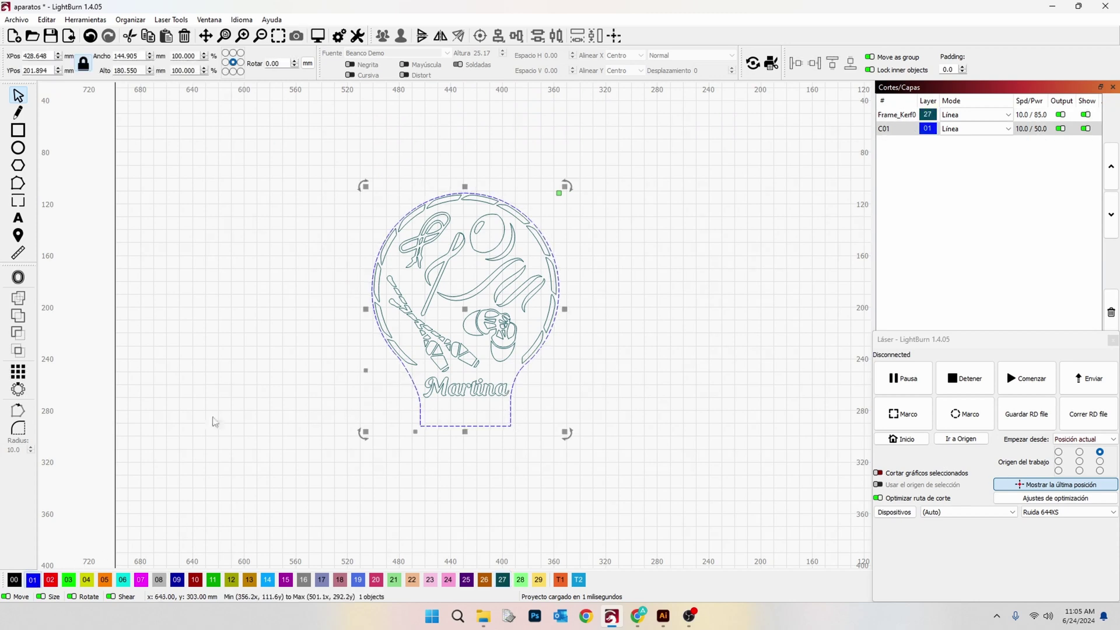
- Assign the inner gymnastics drawings and the name text to fill layer 29
click(532, 398)
click(479, 397)
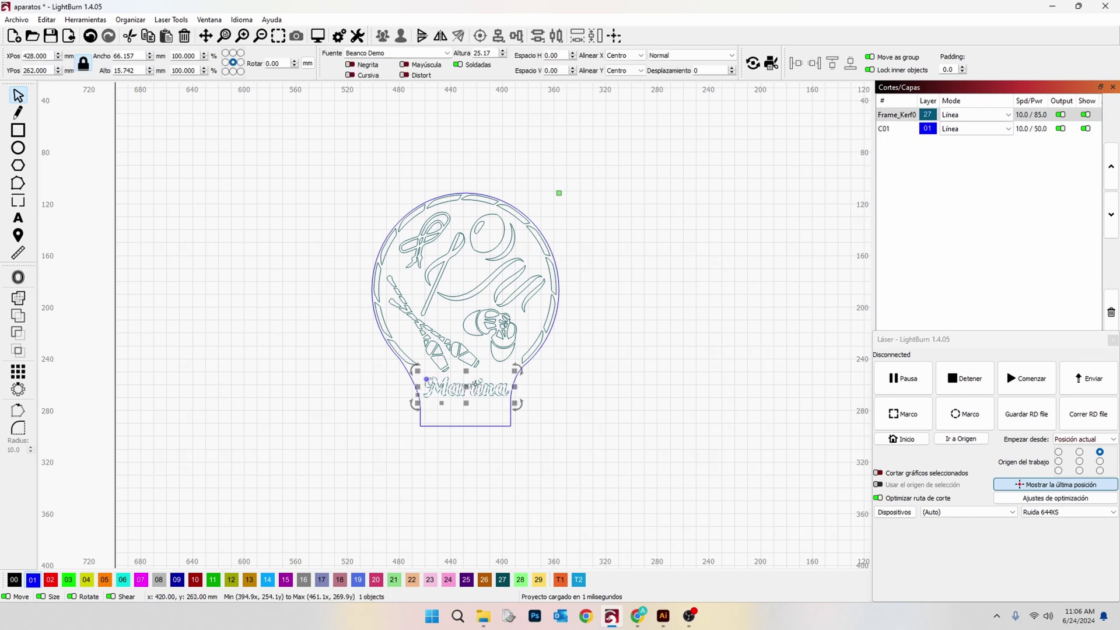
drag(320, 147, 500, 397)
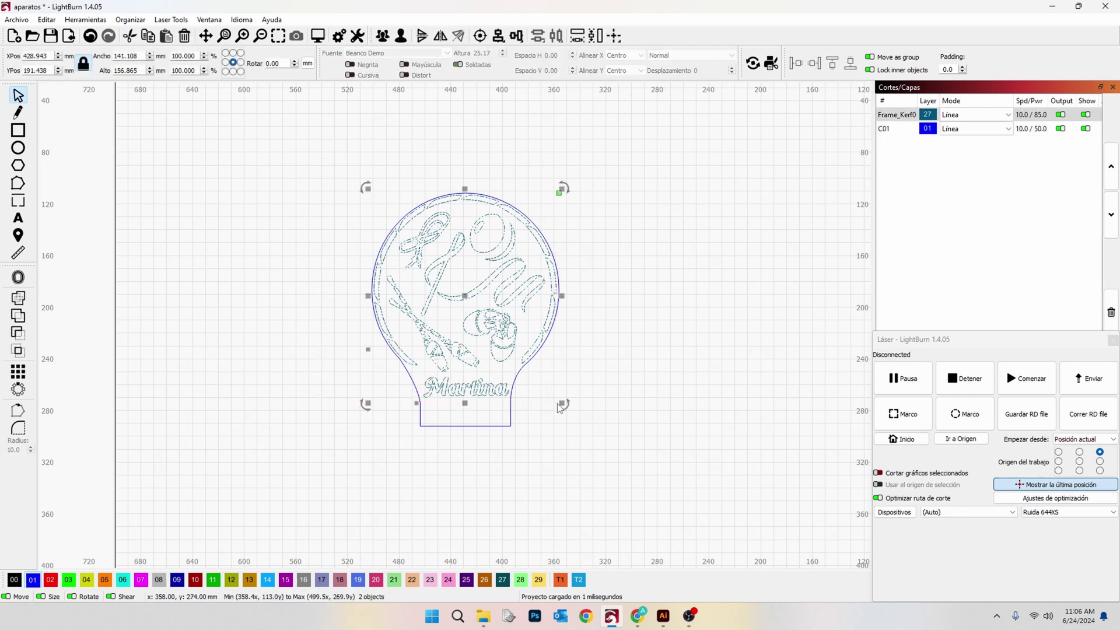
click(539, 579)
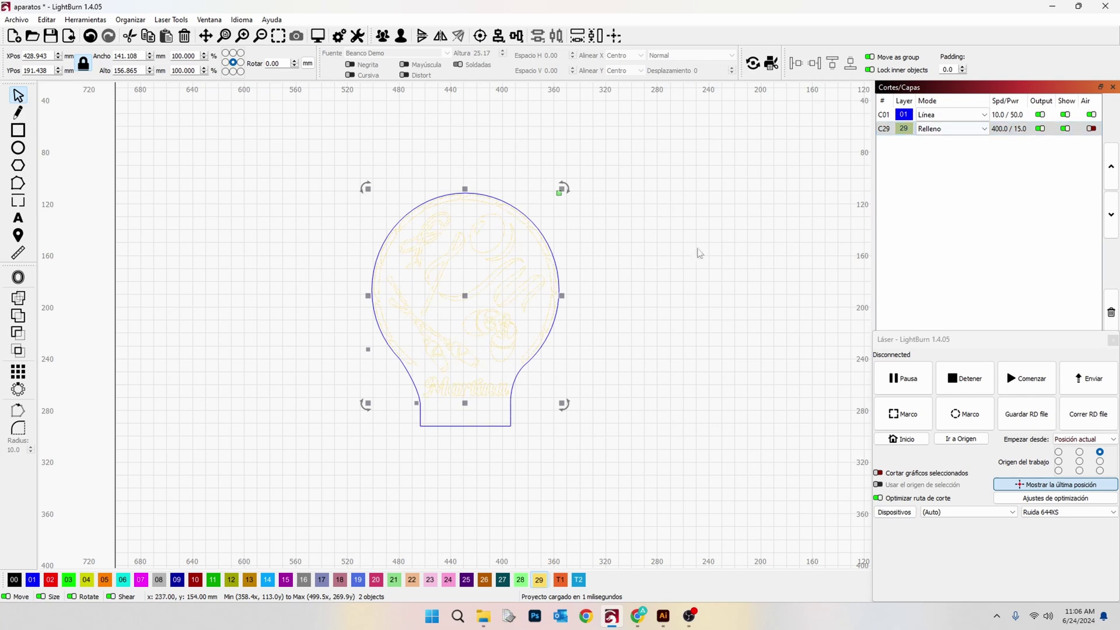
- Undo the layer 29 assignment of the inner drawings and the name text
click(666, 310)
scroll(484, 334, up, 1)
scroll(484, 334, down, 1)
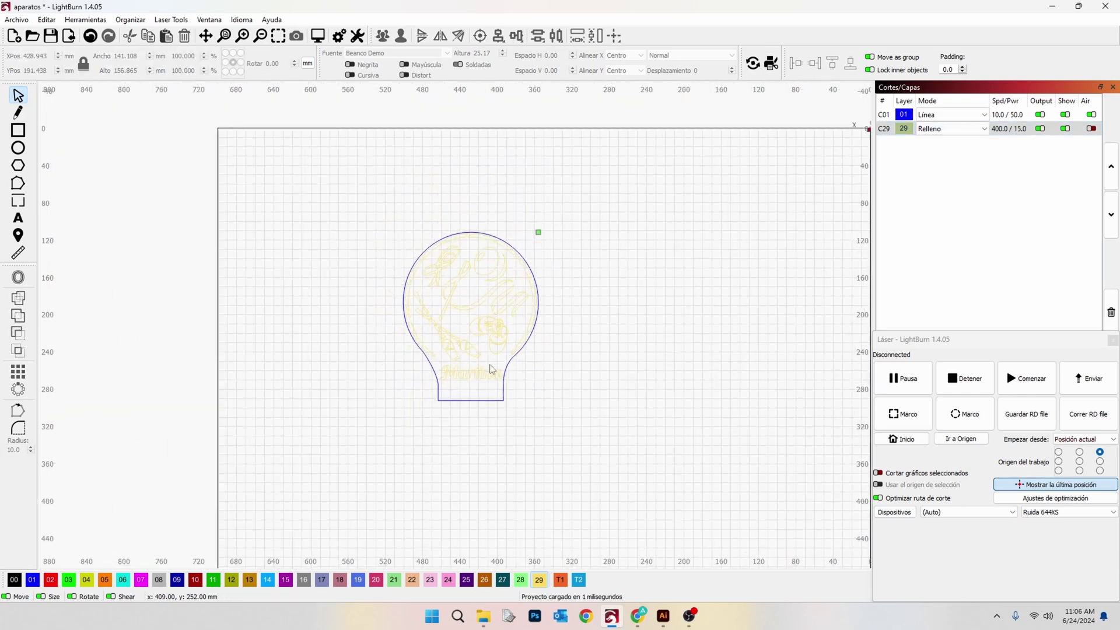
scroll(491, 370, up, 3)
key(ctrl+z)
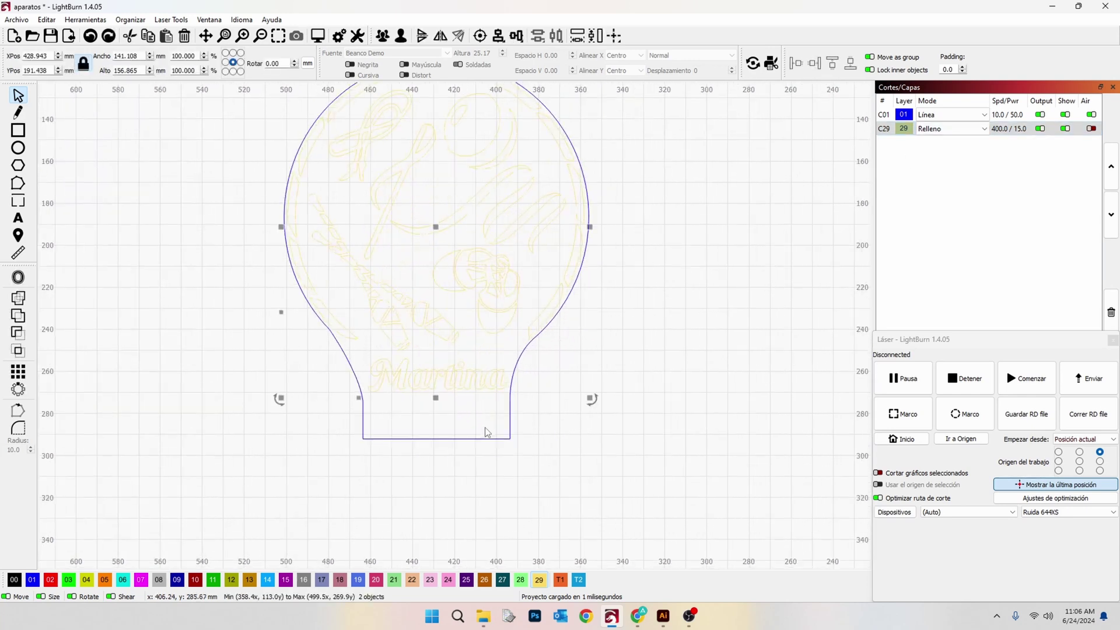
key(ctrl+z)
click(625, 387)
scroll(625, 386, down, 1)
- Switch the active laser device to Ruida 6445S and inspect the trophy on its work area
click(1068, 512)
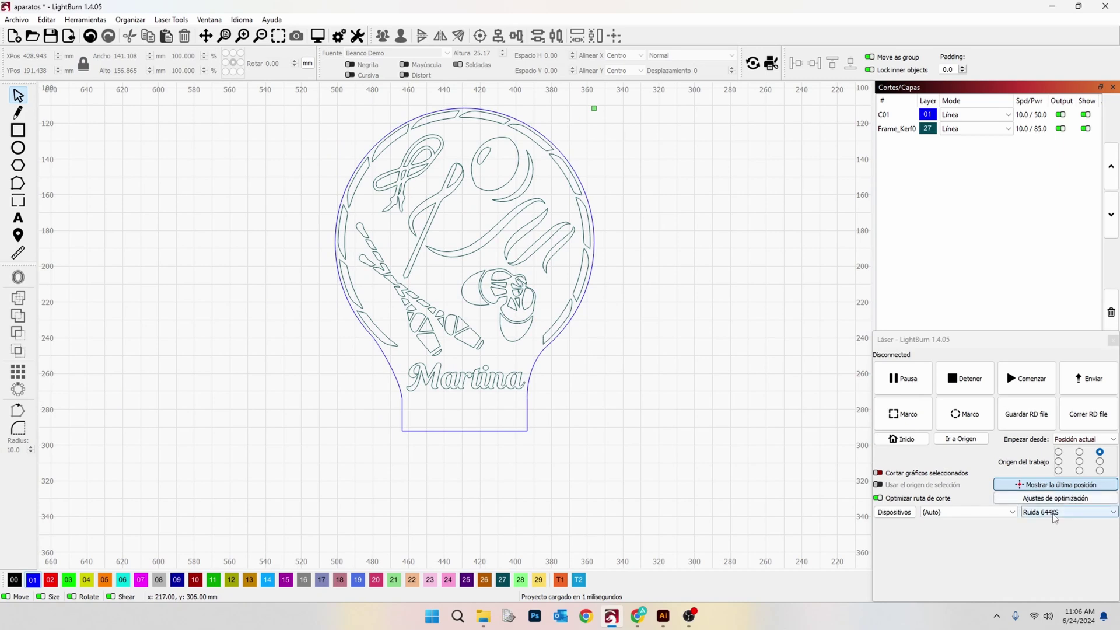
click(1050, 527)
scroll(667, 372, up, 5)
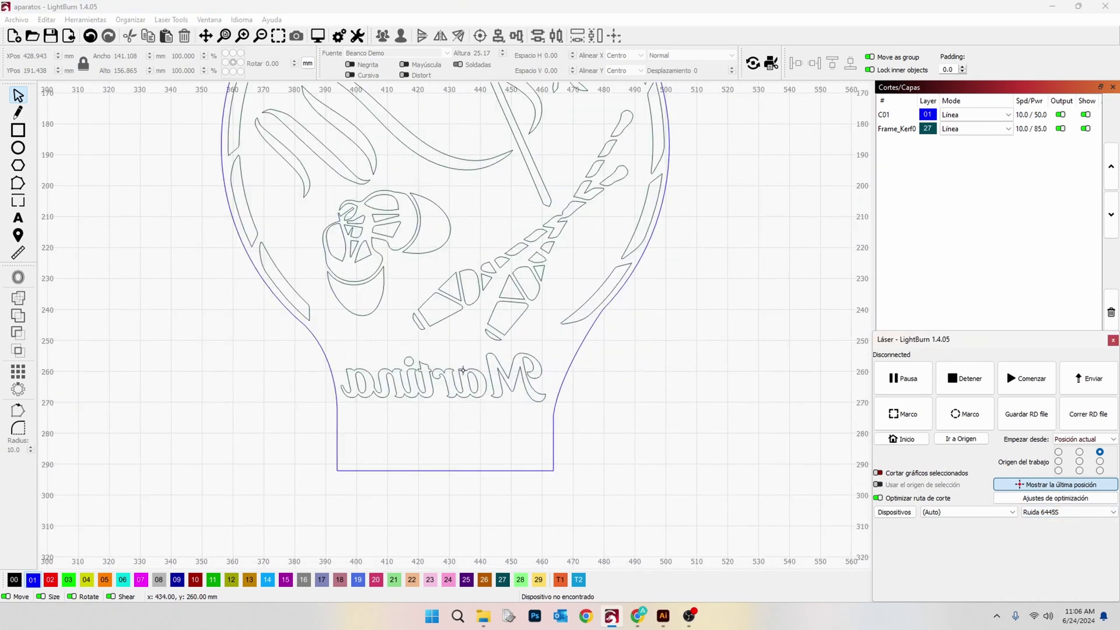
scroll(406, 351, down, 8)
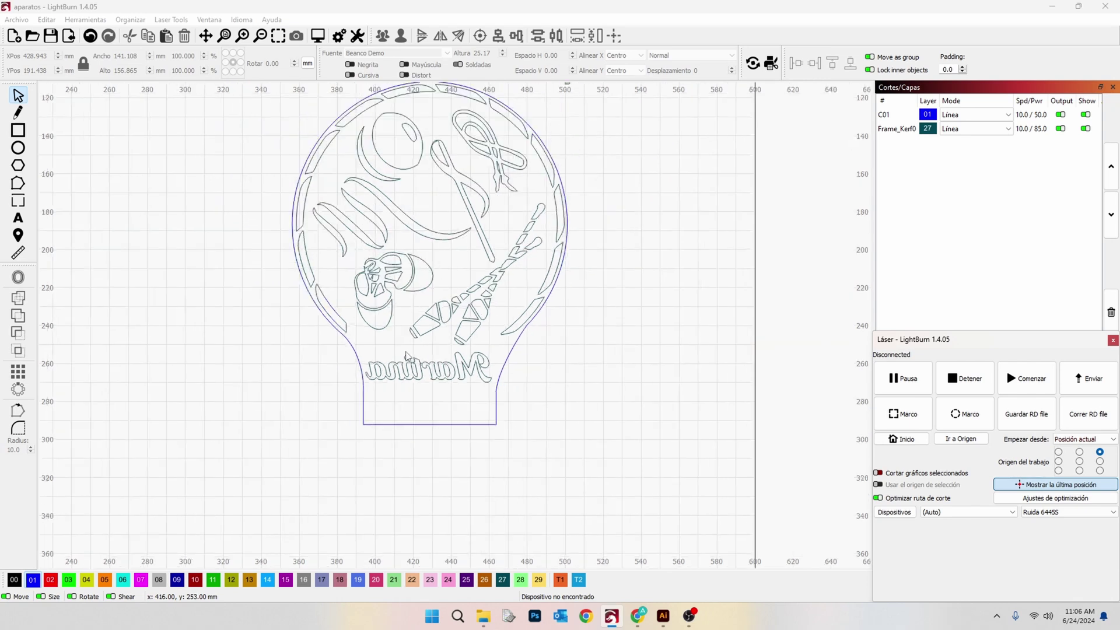
scroll(371, 184, up, 5)
scroll(492, 329, down, 4)
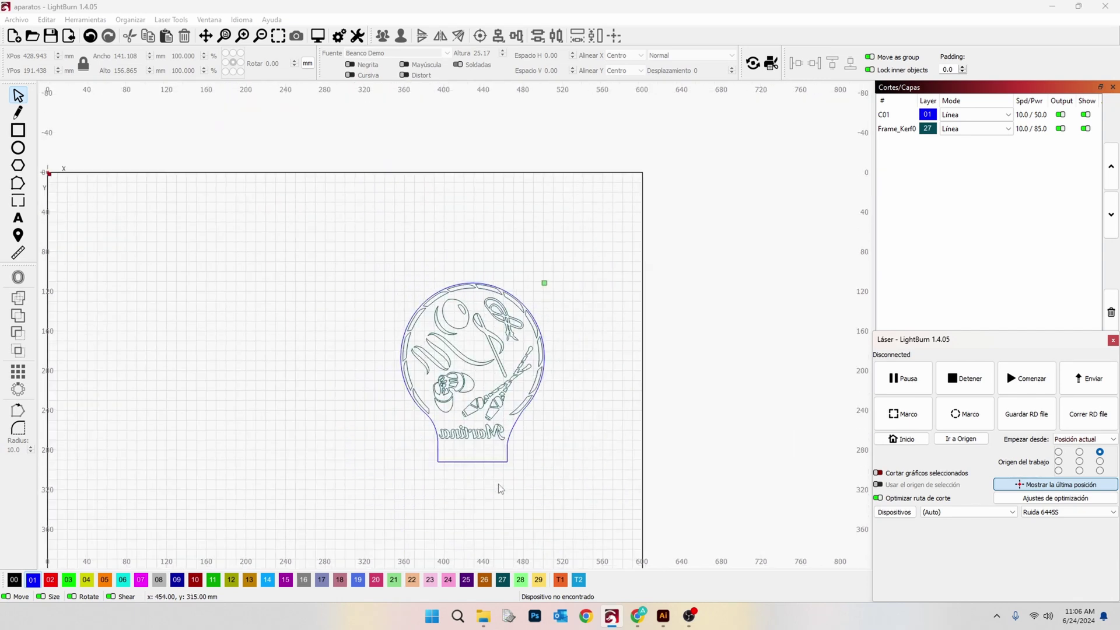
- Move the name text down about 2.5 mm towards the base tab, and select the outer outline
scroll(505, 458, up, 4)
click(474, 400)
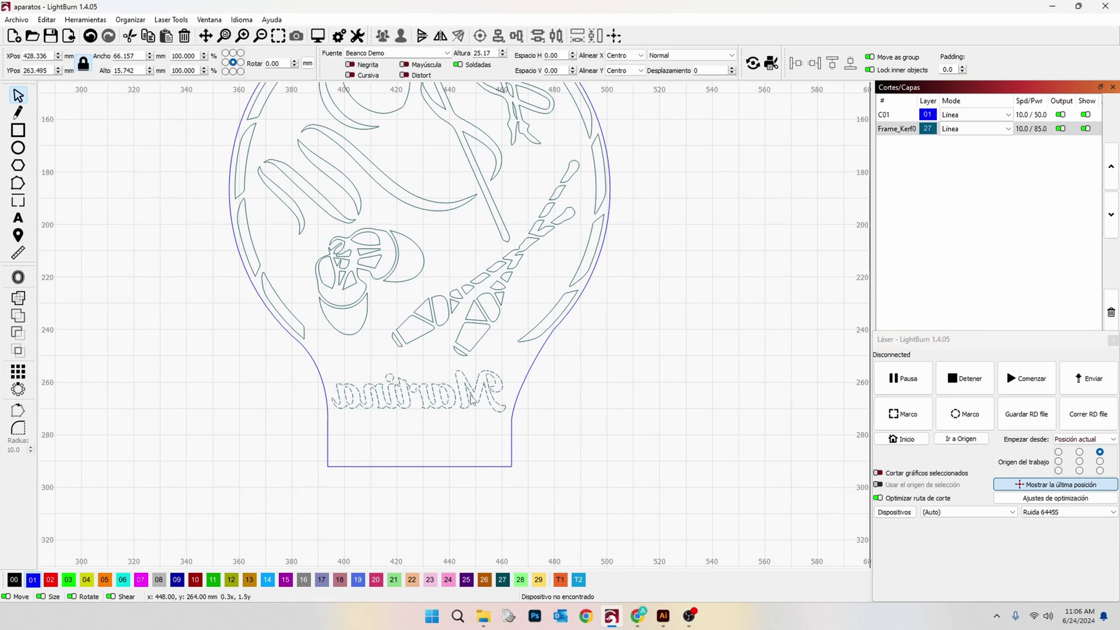
click(622, 445)
scroll(595, 442, down, 2)
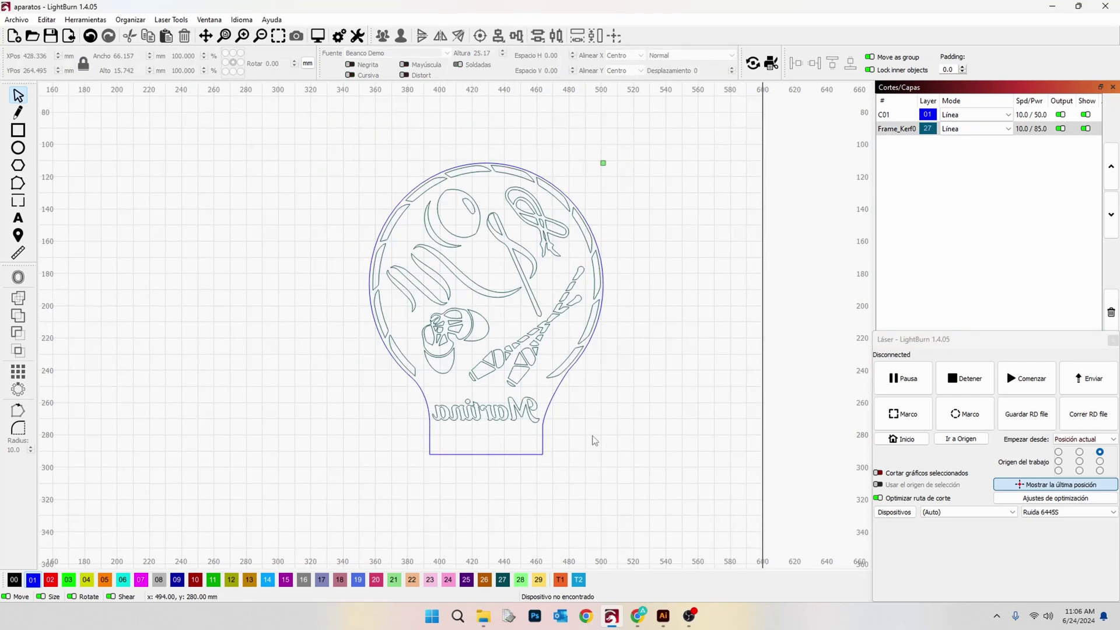
drag(591, 486, 508, 439)
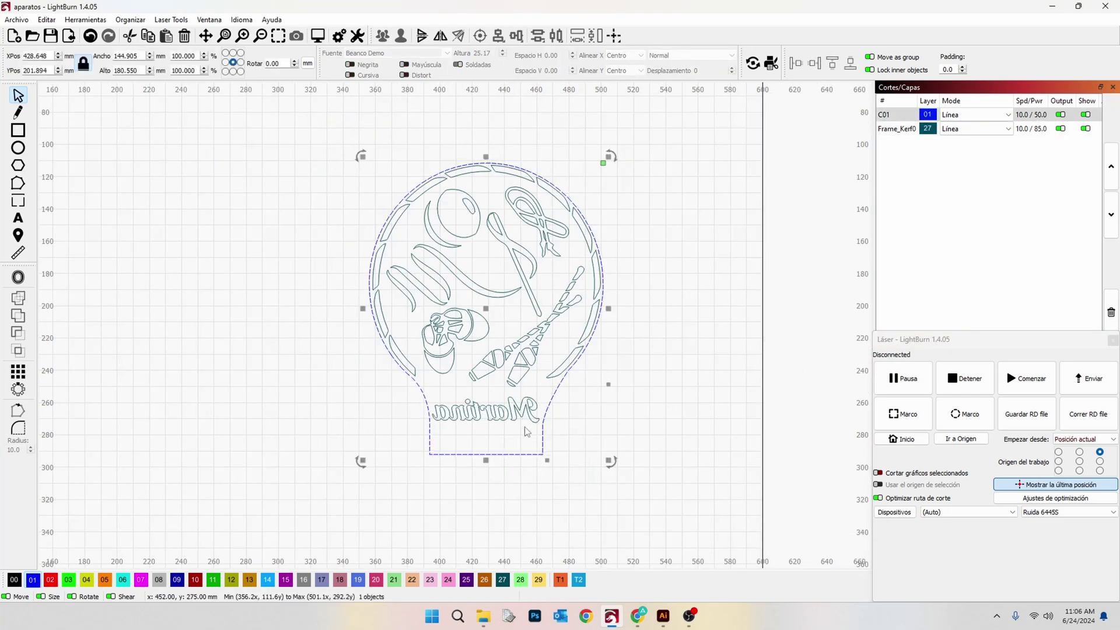